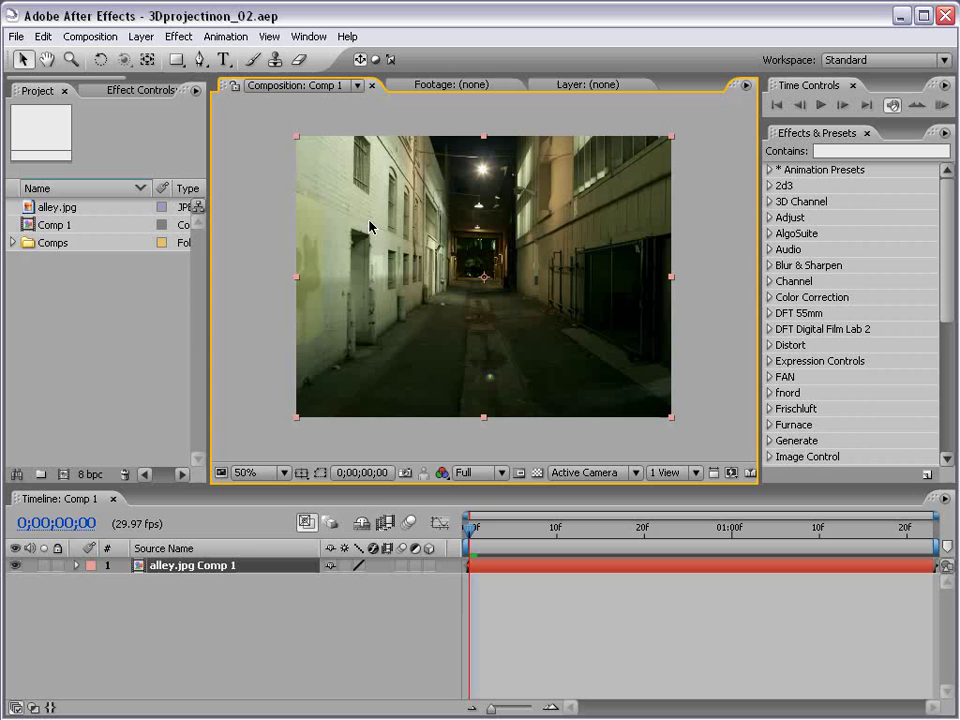
Examine the alley image in the Comp 1 composition view at enlarged size
left_click(517, 556)
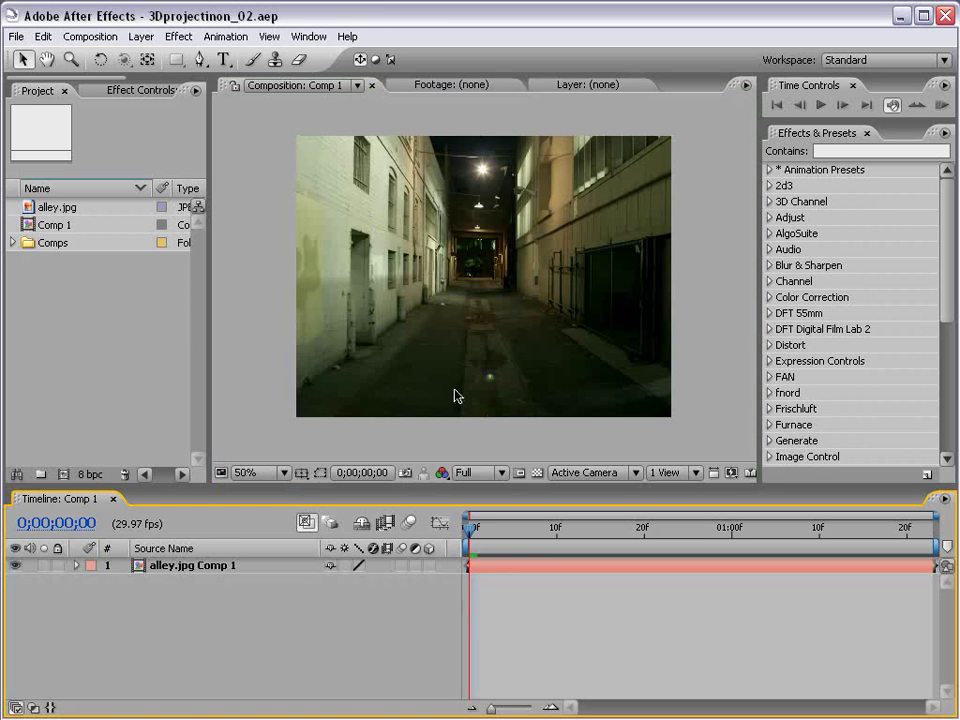
scroll(455, 380, "up", 2)
key("grave")
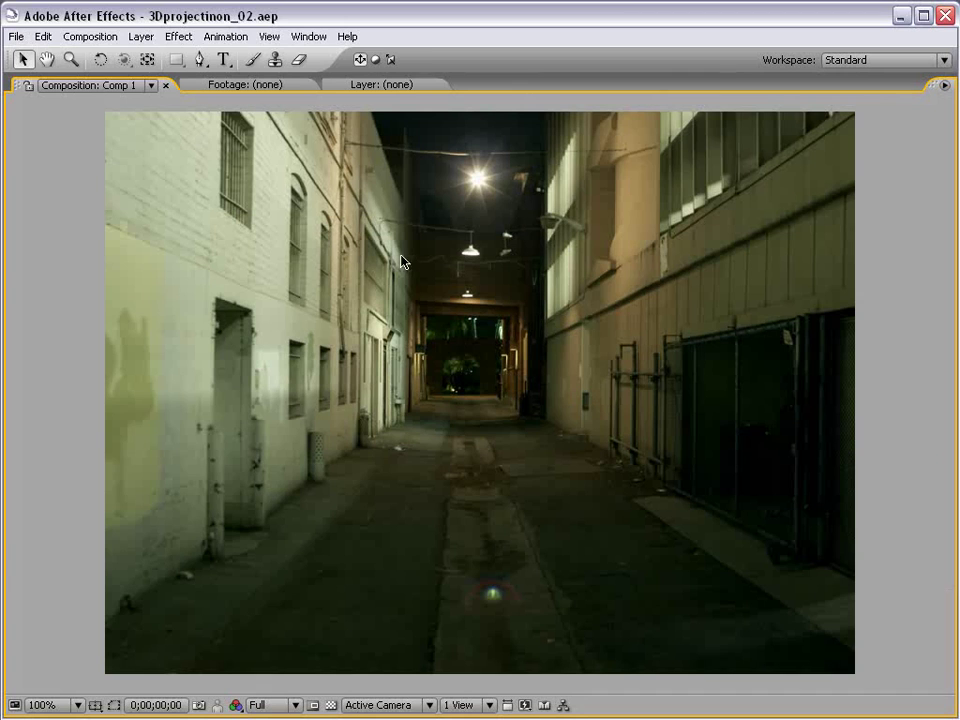
key("grave")
scroll(410, 400, "down", 2)
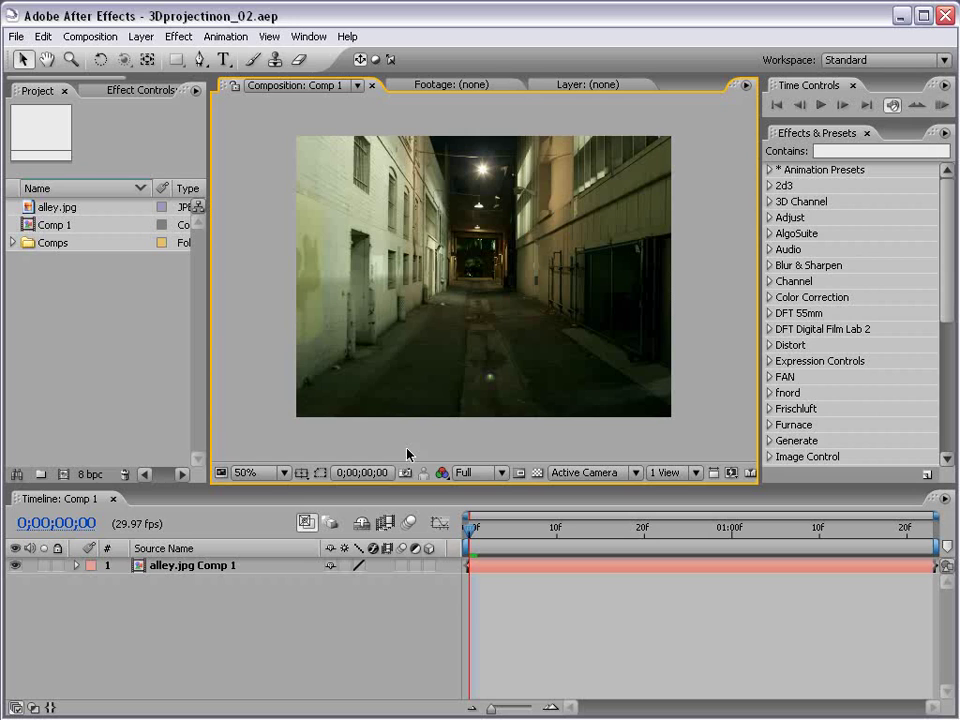
left_click(386, 343)
left_click(489, 615)
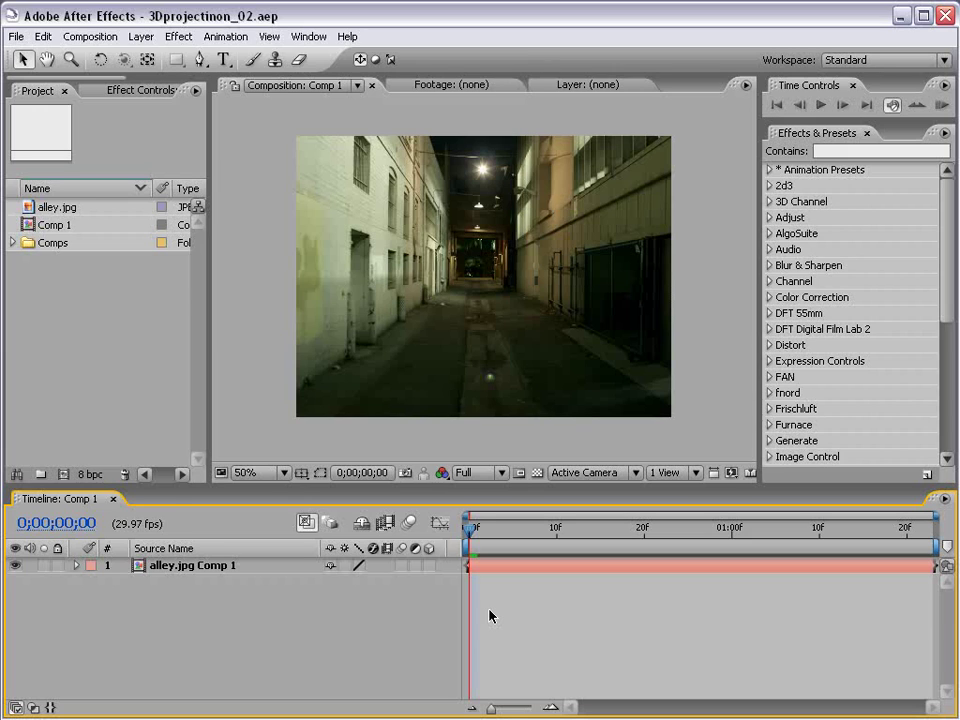
left_click(387, 186)
left_click(243, 166)
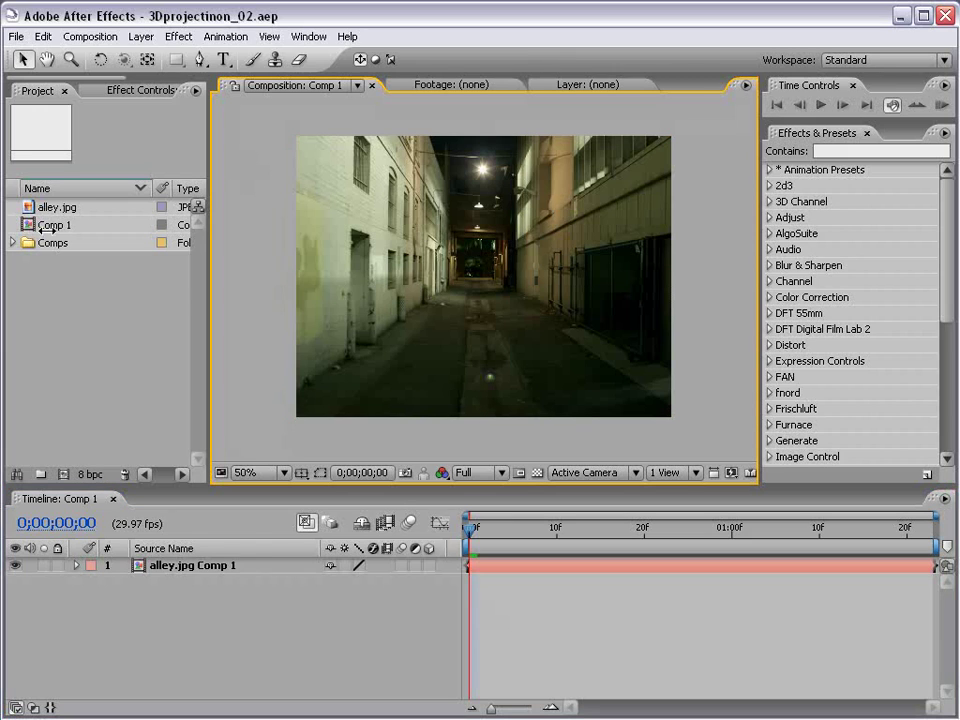
left_click(190, 567)
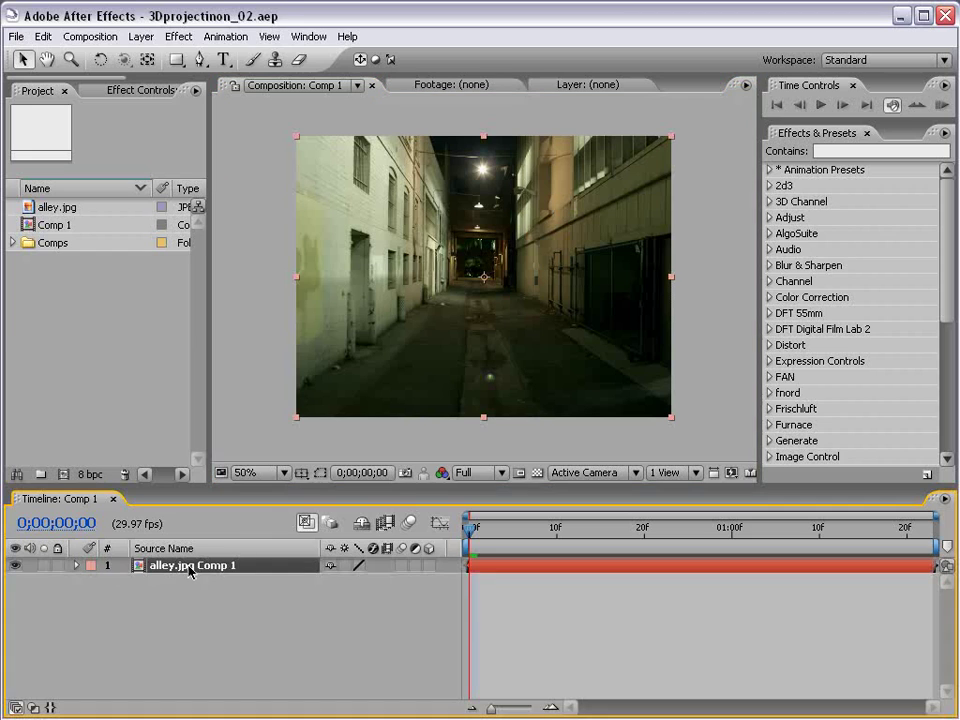
mouse_move(364, 334)
left_mouse_down()
mouse_move(323, 334)
mouse_move(347, 340)
left_mouse_up()
key("ctrl+z")
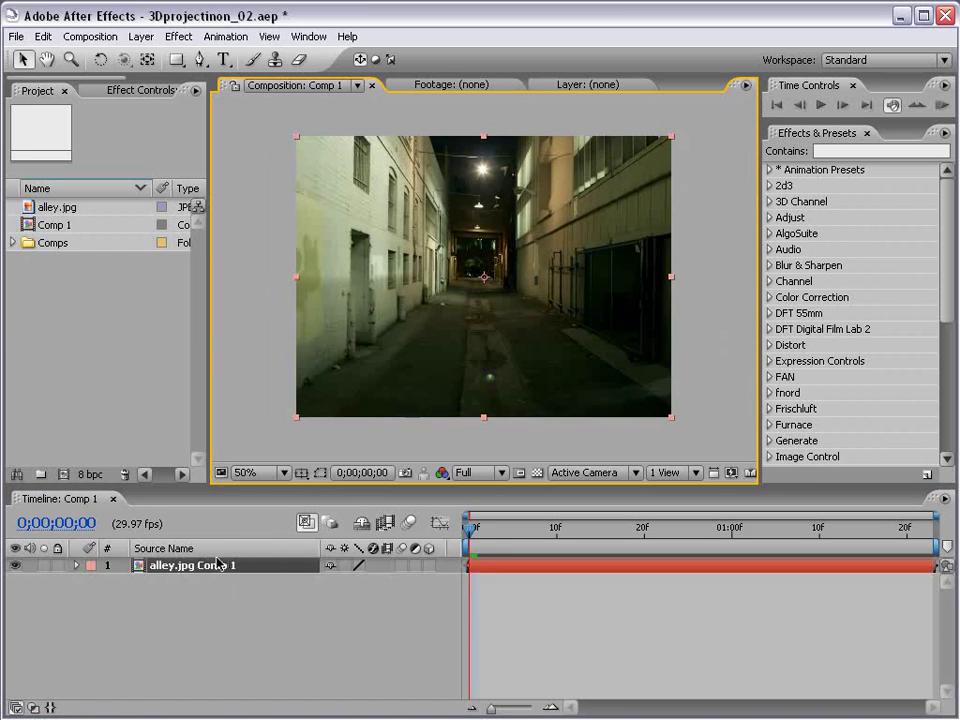
Rename the alley.jpg Comp 1 layer as Reference
left_click(218, 565)
key("Return")
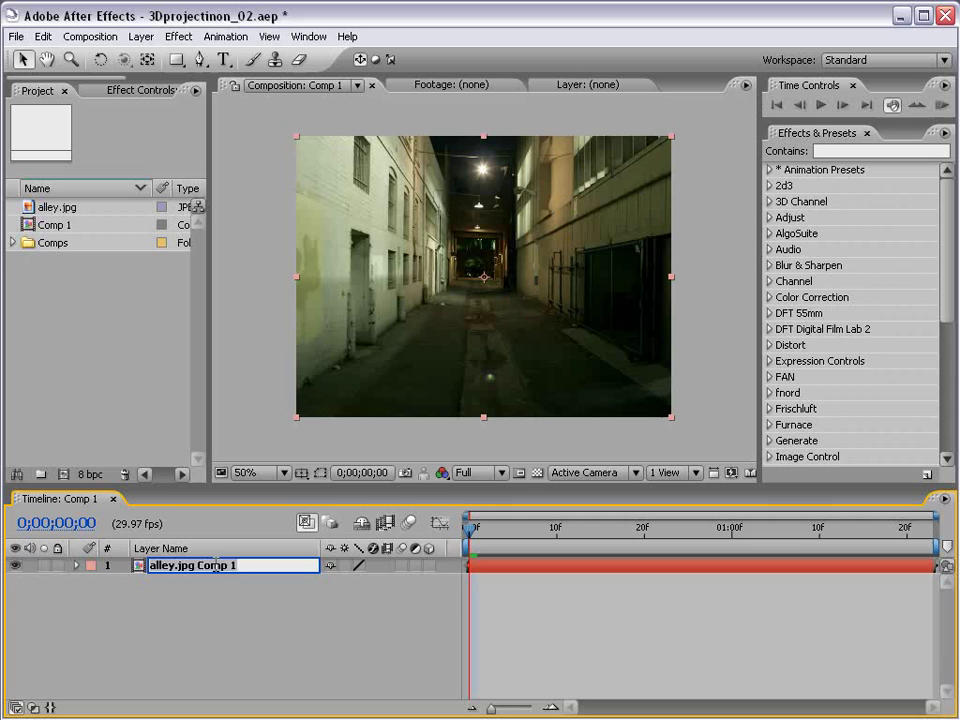
type("Refernce")
key("Return")
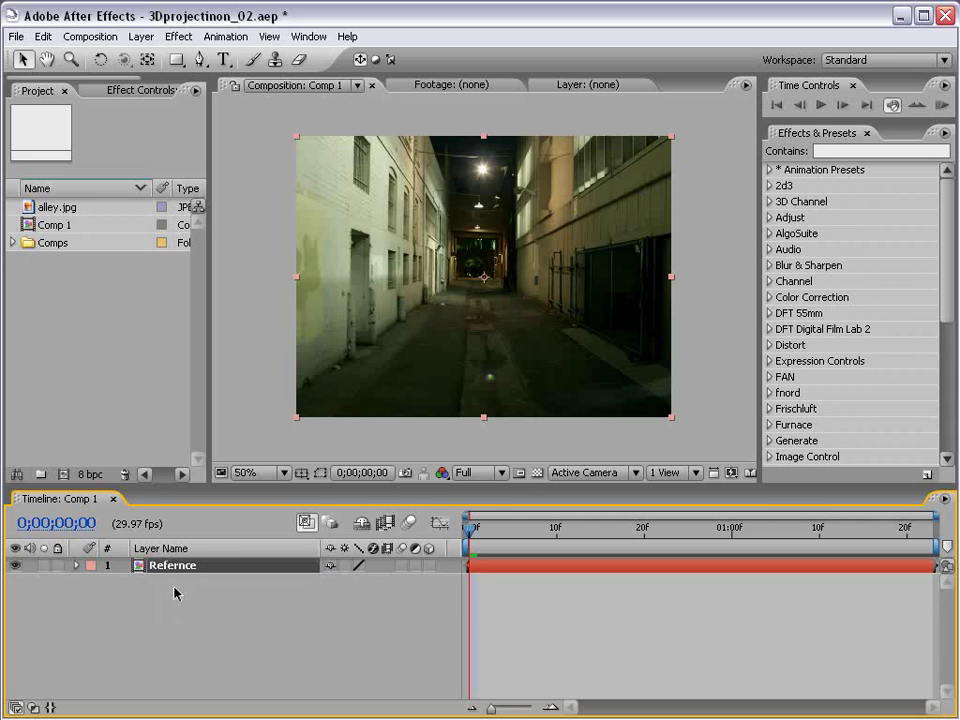
key("Return")
left_click(184, 566)
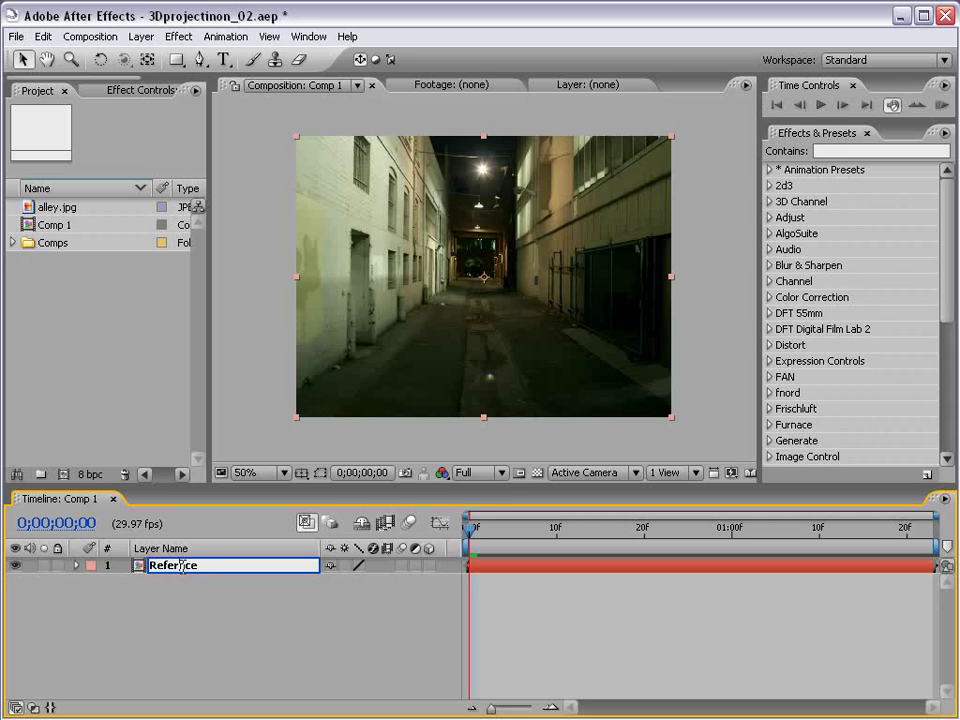
type("e")
left_click(272, 602)
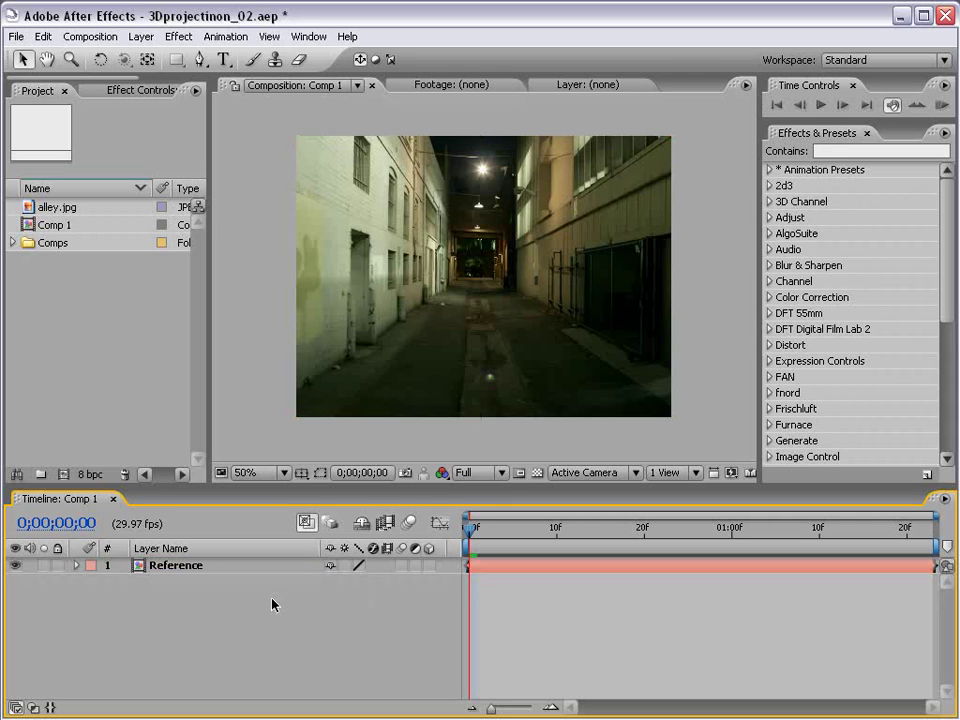
Duplicate the Reference layer and name the copy projected
left_click(180, 566)
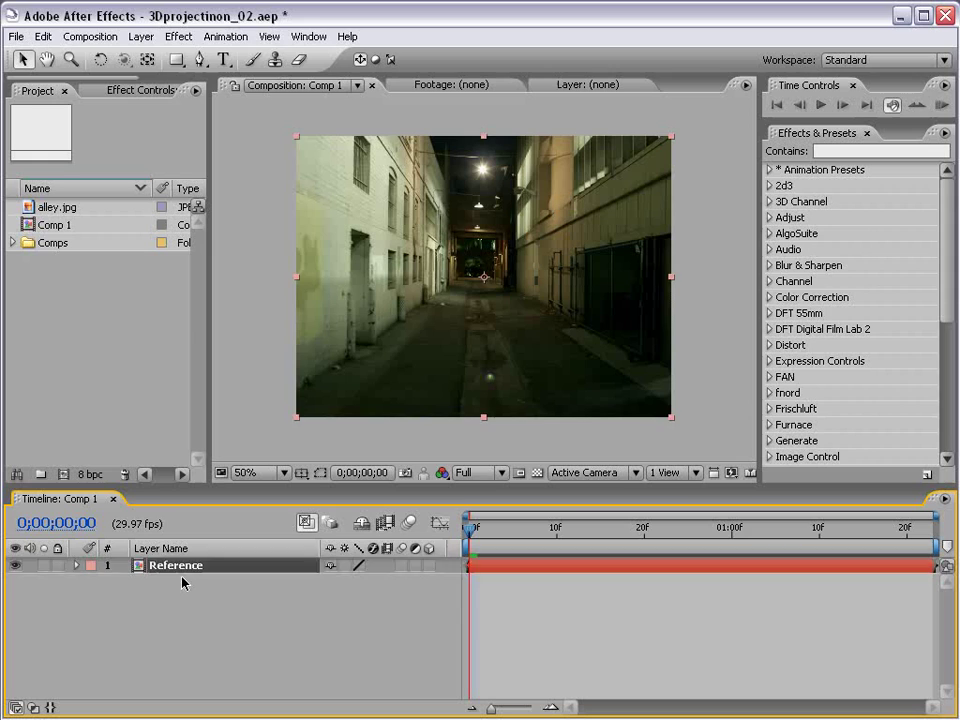
key("ctrl+d")
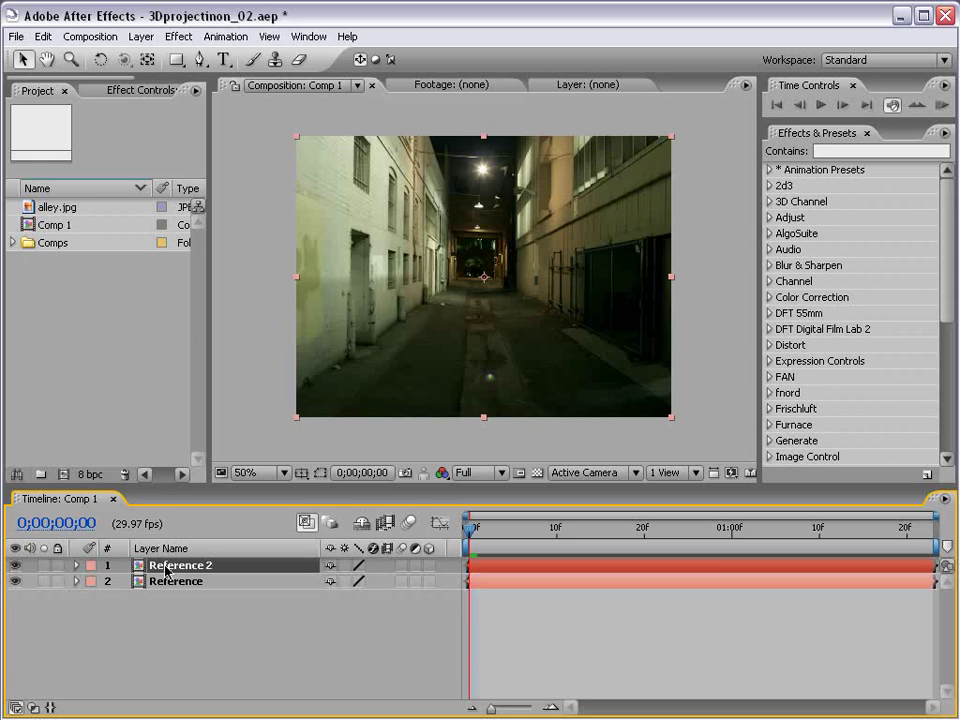
key("Return")
type("projec")
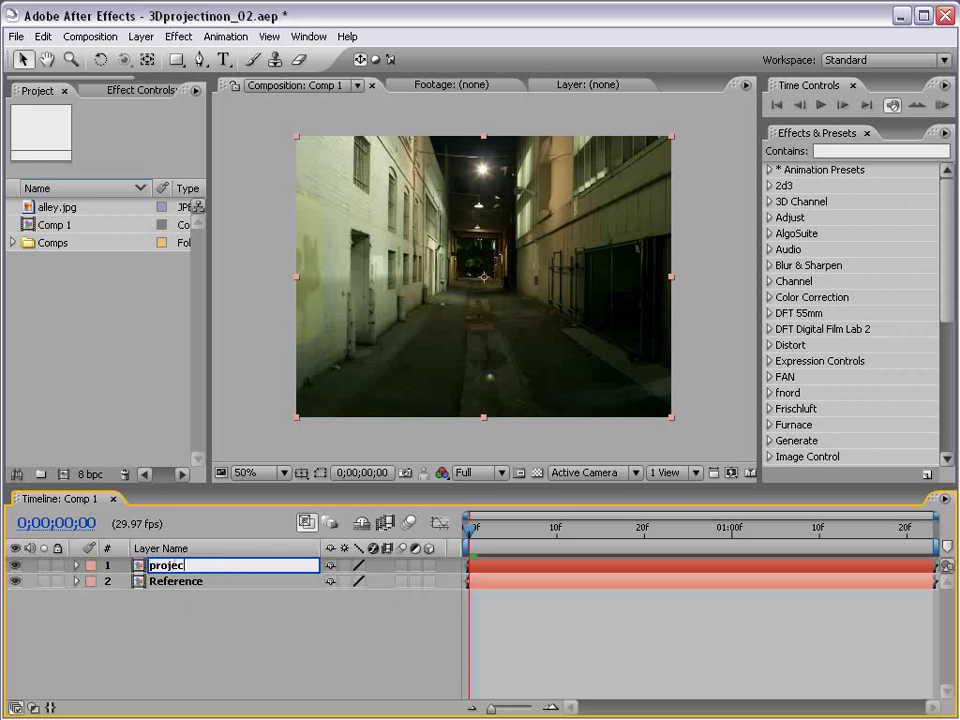
type("ted")
key("Return")
left_click(204, 596)
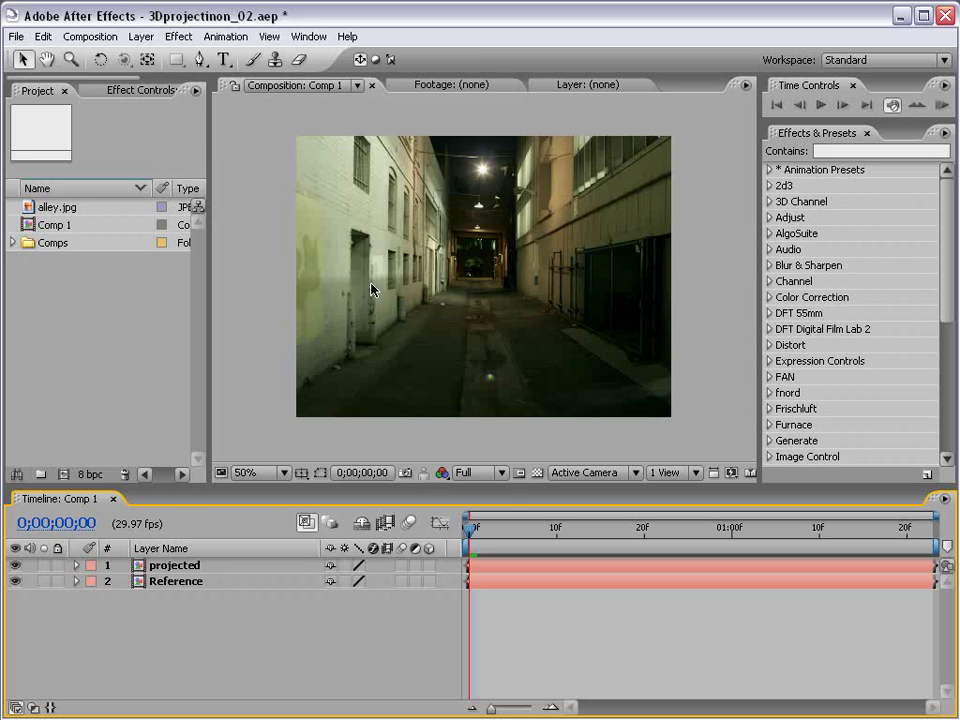
Add a white solid layer of 800 × 600 pixels to the composition
key("space")
left_click_drag(443, 273, 447, 283)
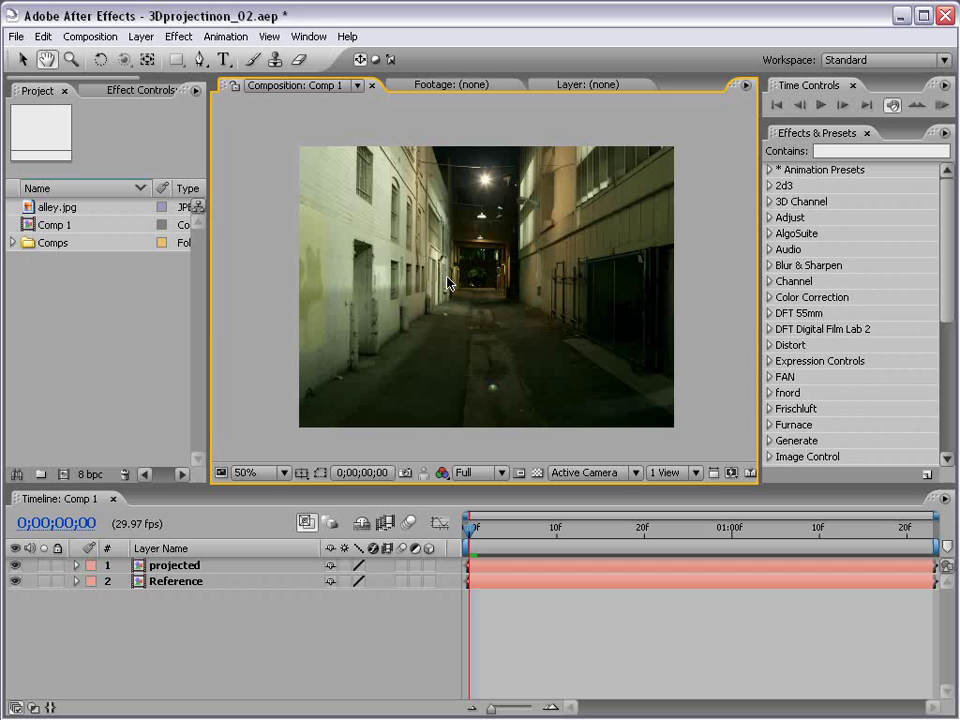
key("v")
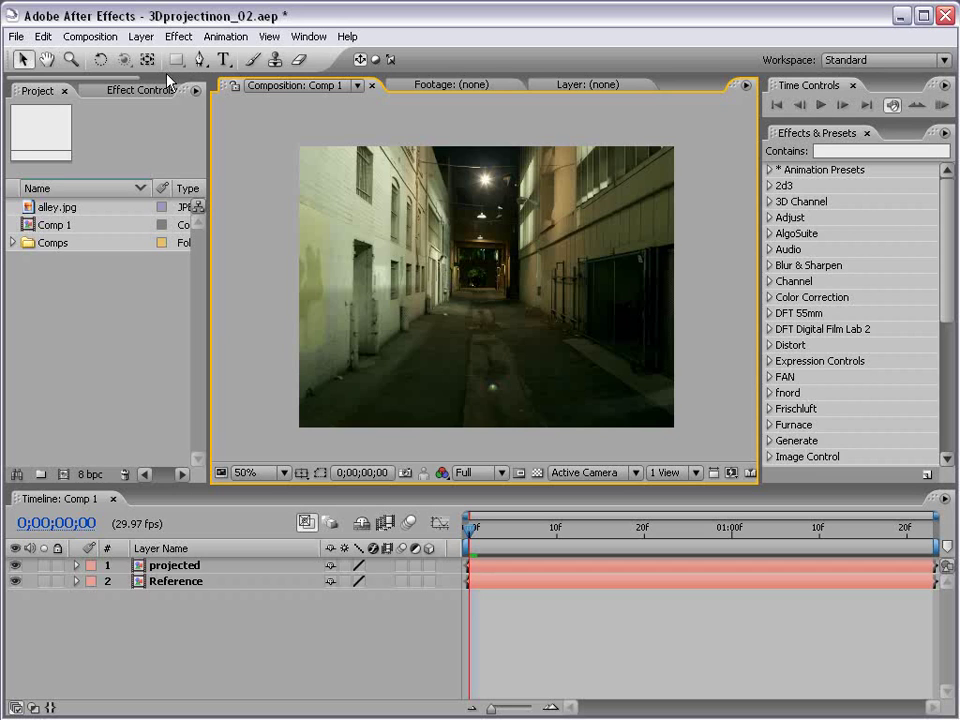
left_click(141, 38)
mouse_move(197, 58)
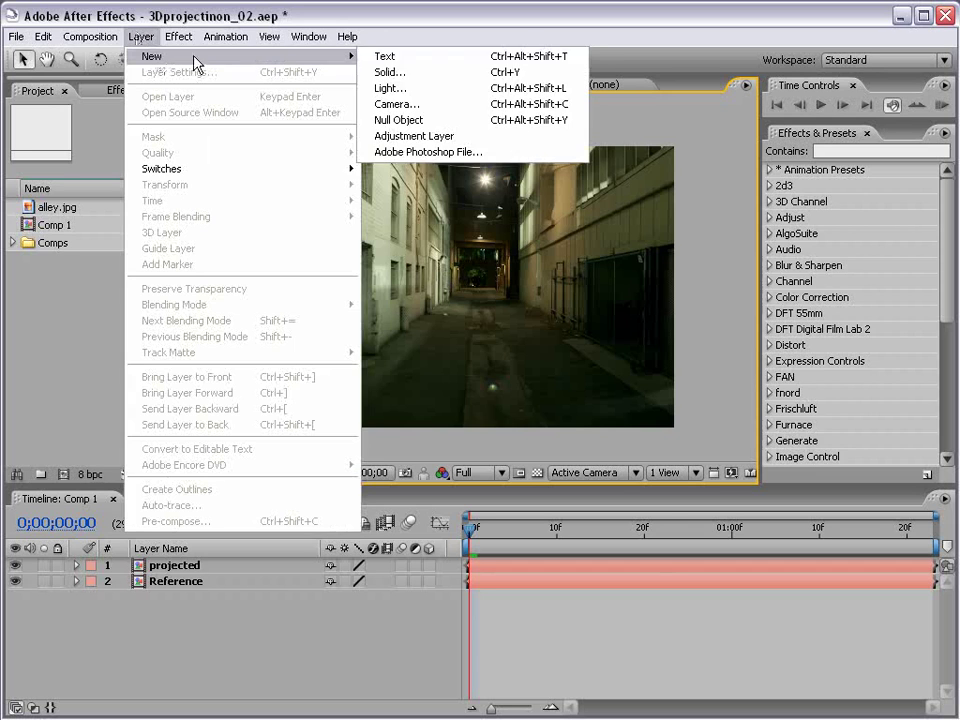
left_click(421, 80)
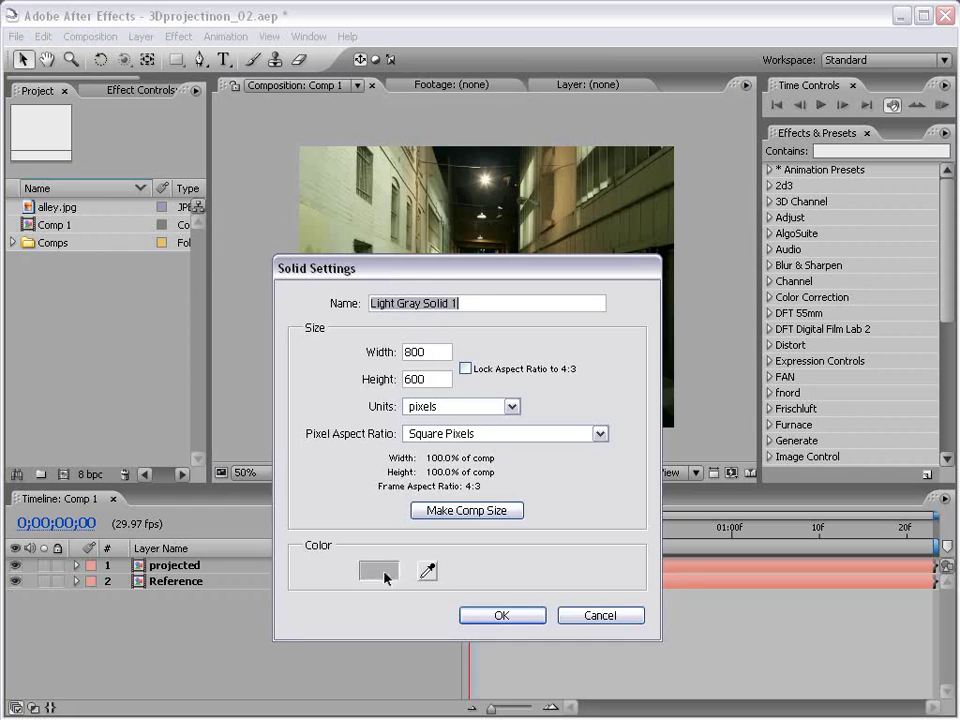
left_click(378, 567)
left_click(562, 303)
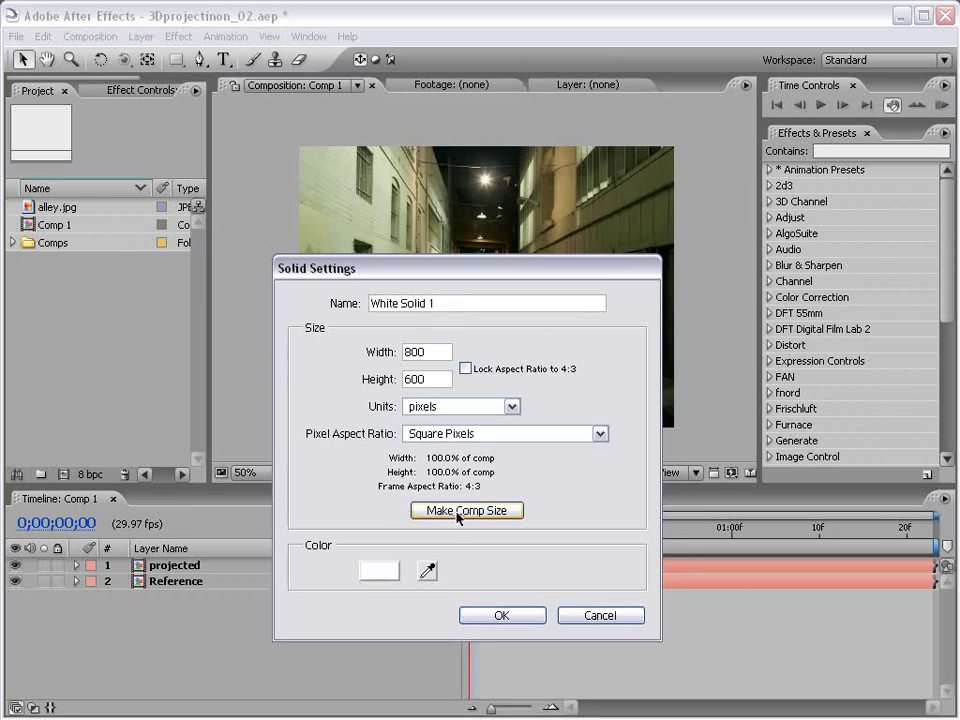
left_click(503, 615)
Search the effects for grid and apply the Grid effect to the white solid
left_click(830, 151)
type("gre")
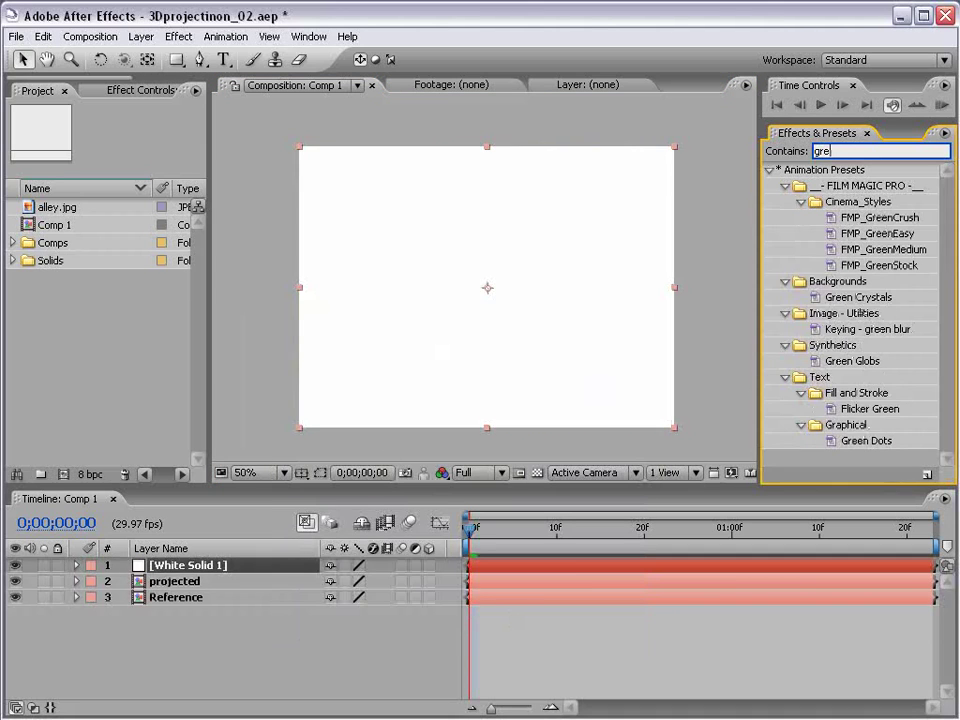
key("BackSpace")
type("id")
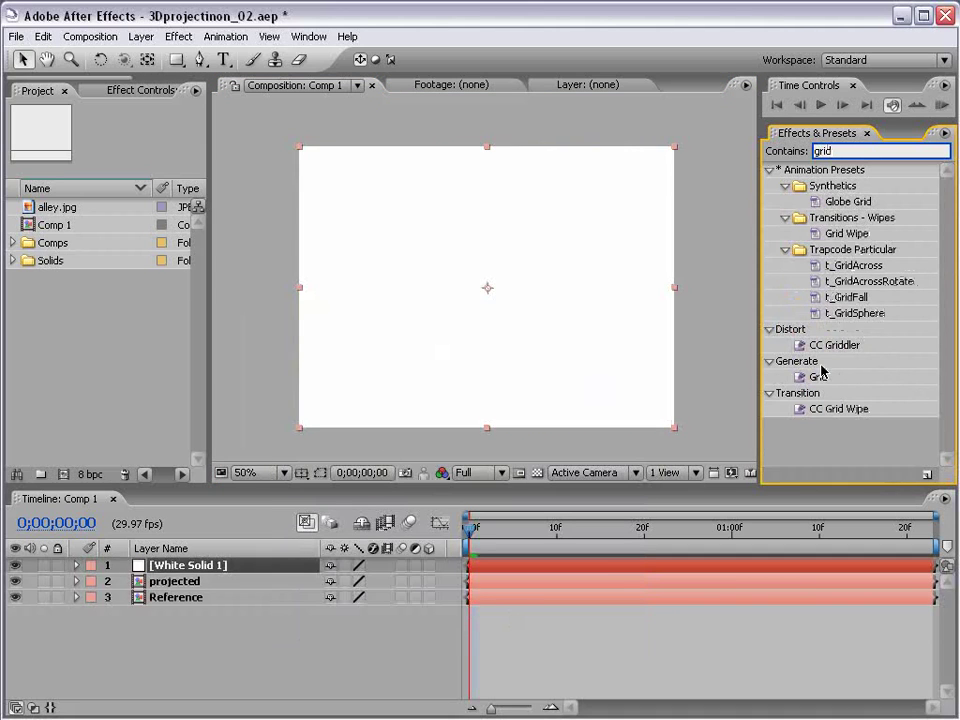
left_click_drag(818, 377, 407, 313)
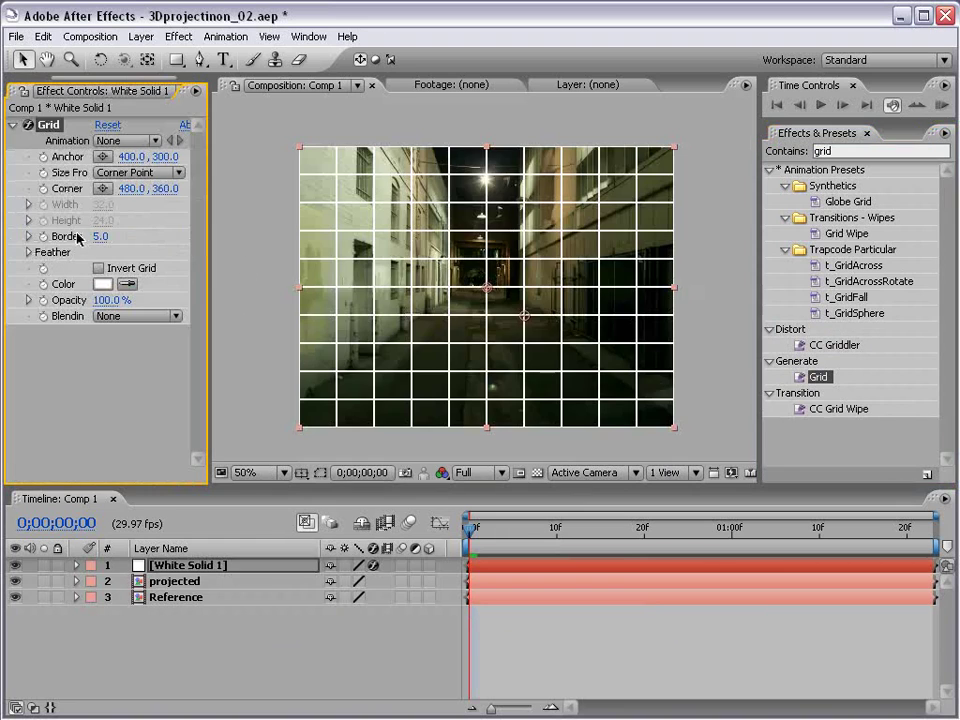
Size the grid from the Width Slider and set its width to about 59.8
left_click(140, 172)
left_click(145, 204)
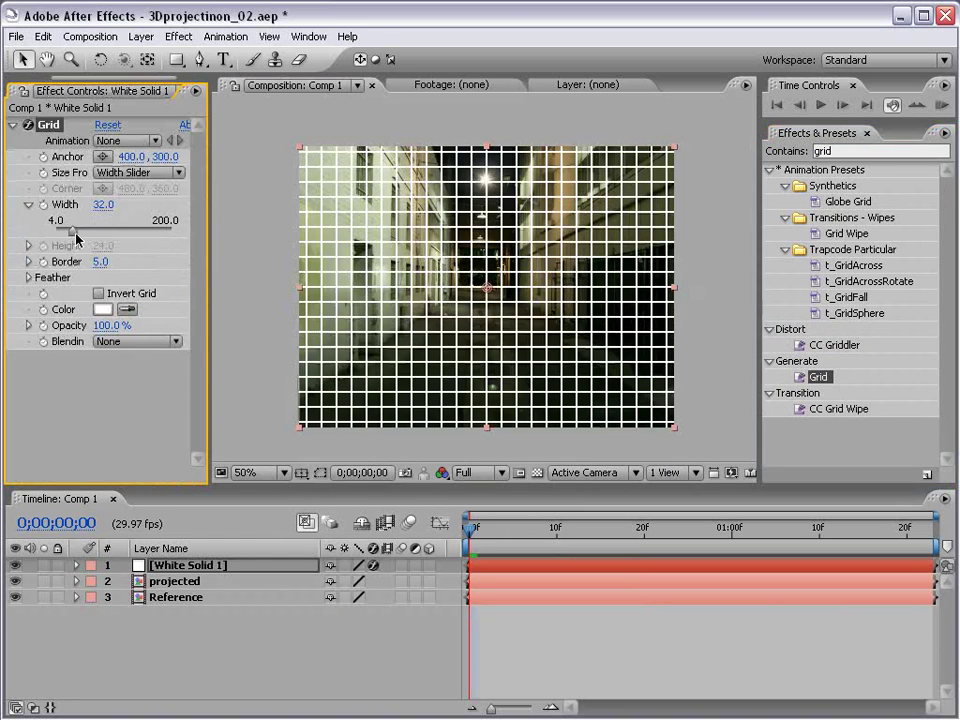
left_click_drag(76, 237, 93, 237)
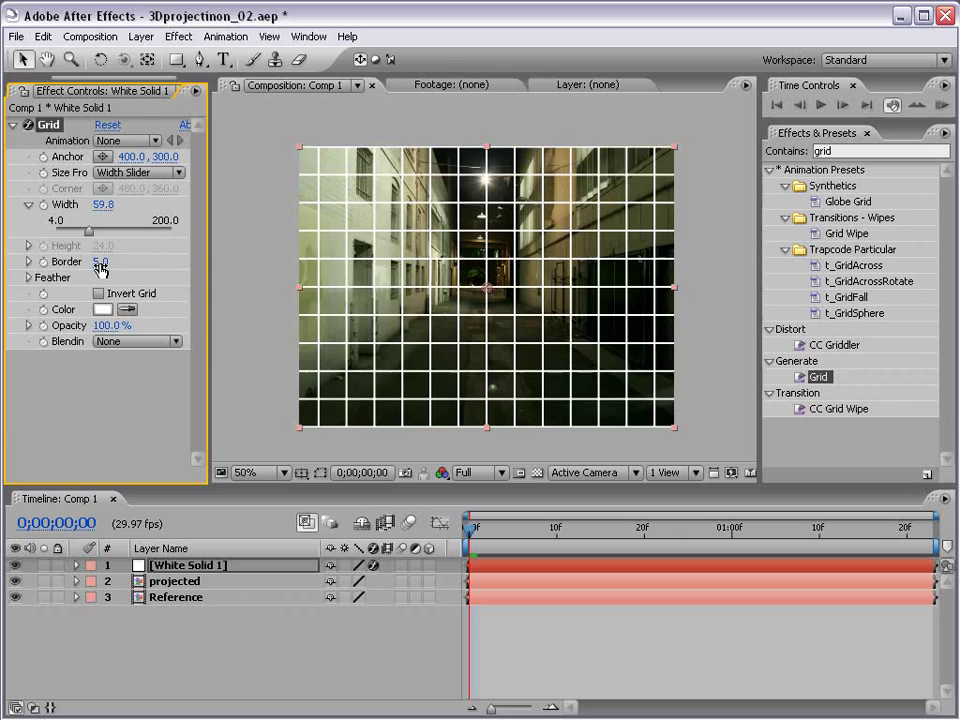
left_click(99, 263)
left_click(90, 351)
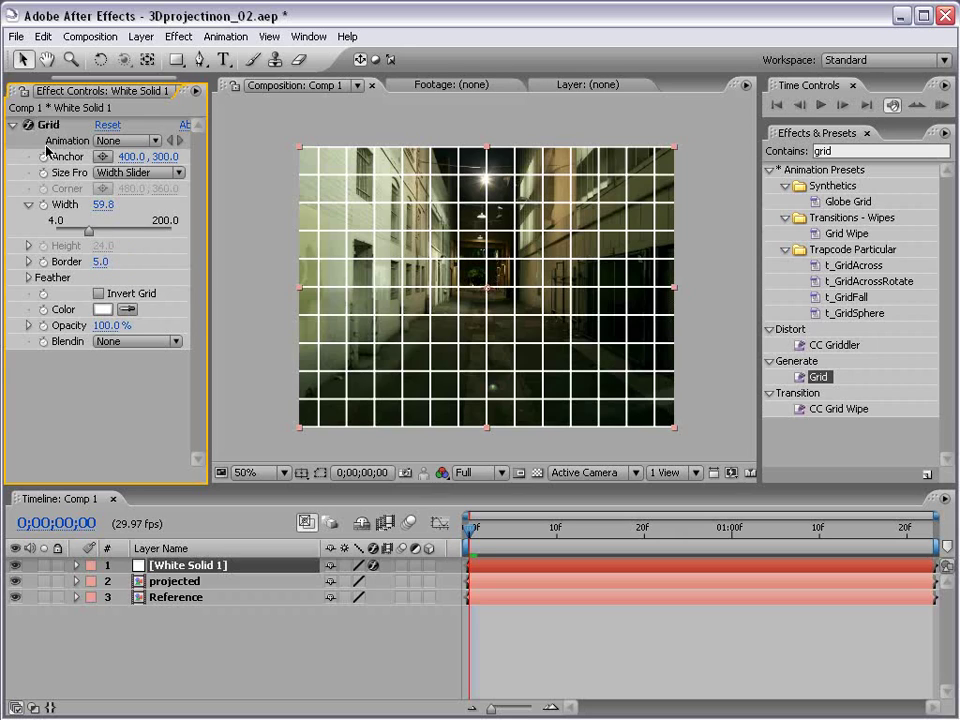
left_click(13, 124)
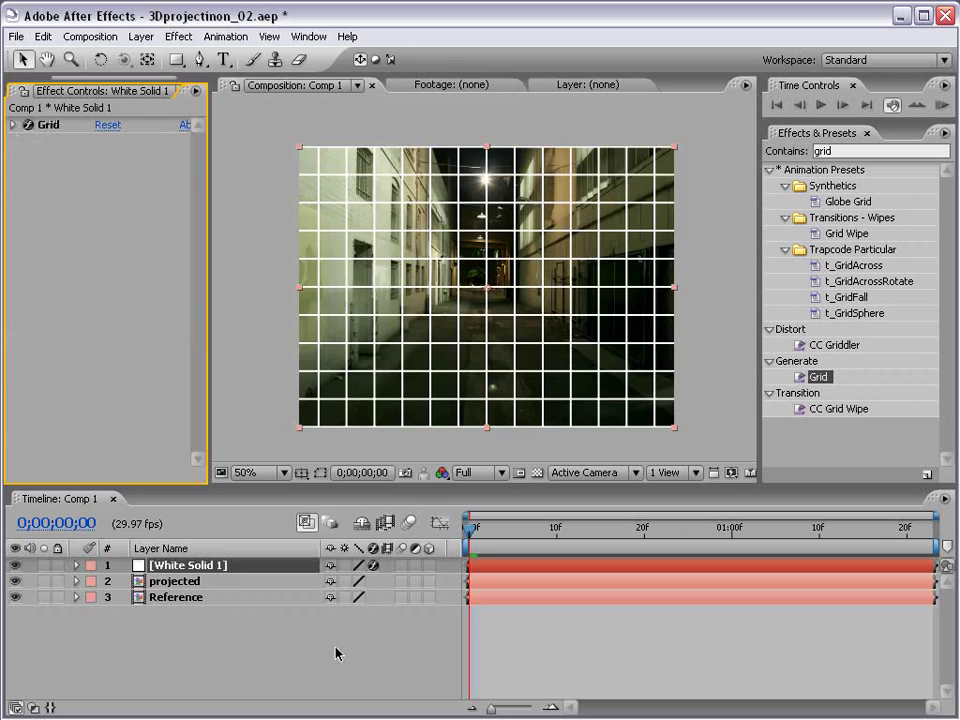
Make the white solid and the projected layer 3D layers, and clear the selection
left_click(428, 565)
left_click(179, 580)
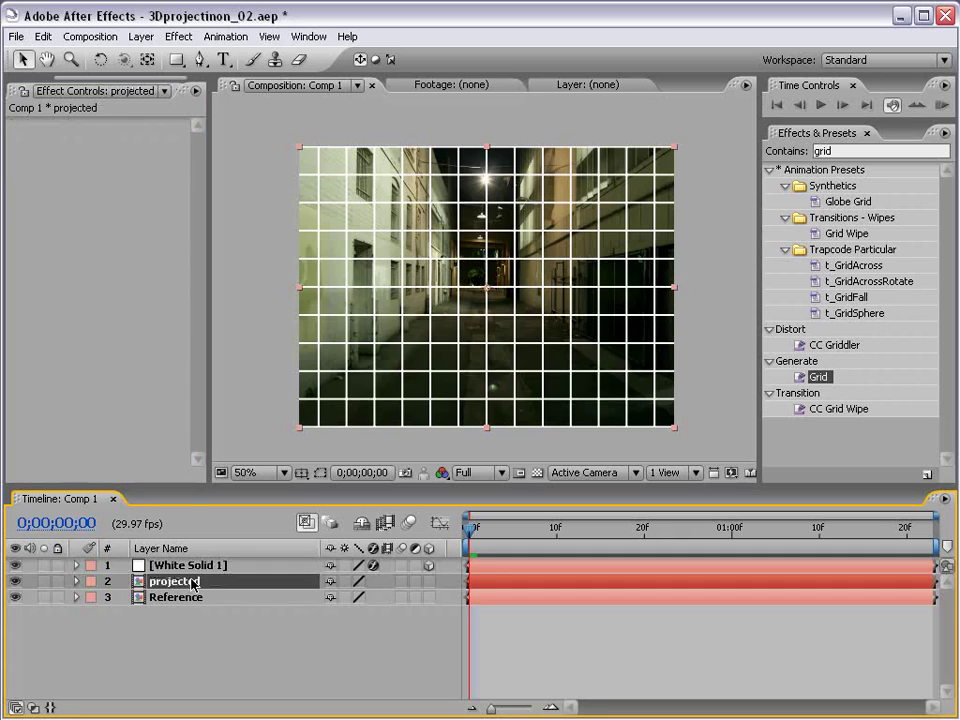
left_click(429, 581)
key("F2")
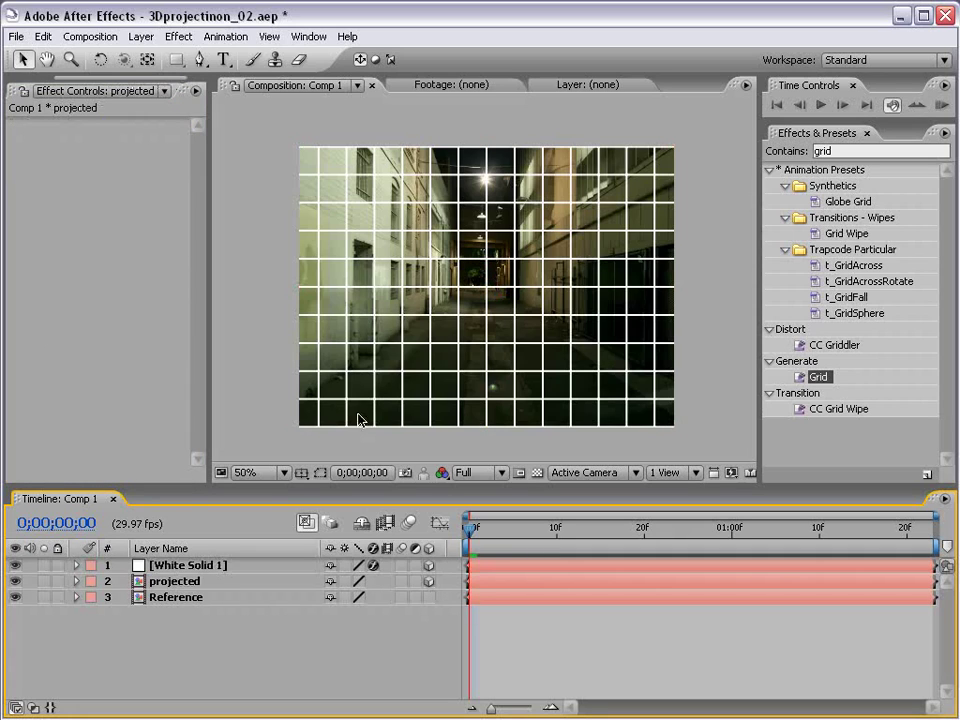
Add a white Point light with 100% intensity, casting shadows with 100% darkness and 0 pixels diffusion
left_click(141, 36)
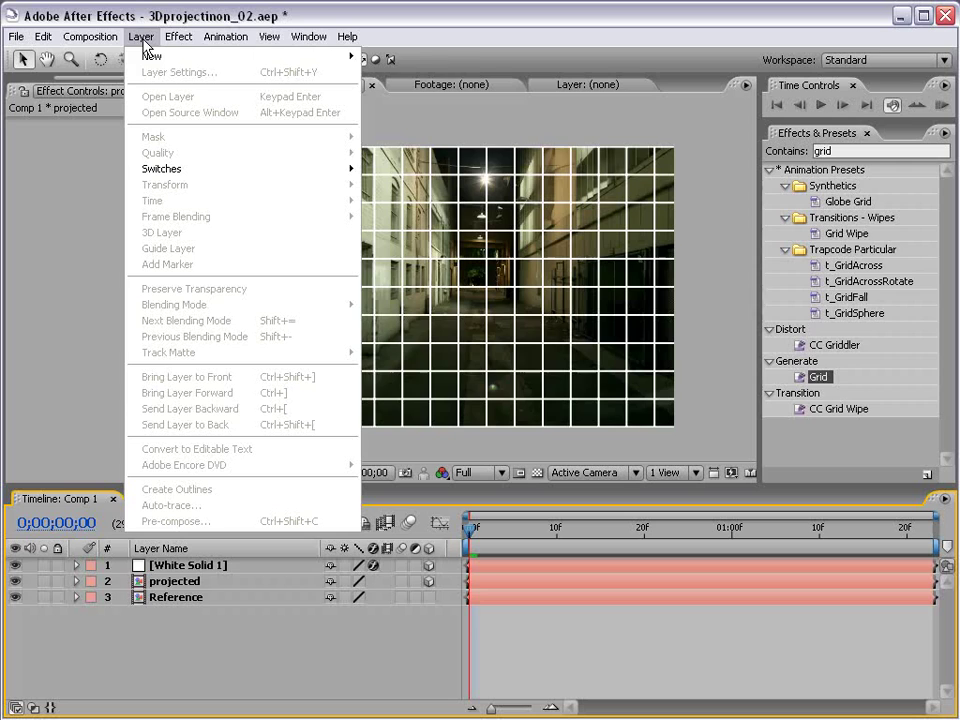
mouse_move(148, 58)
left_click(396, 103)
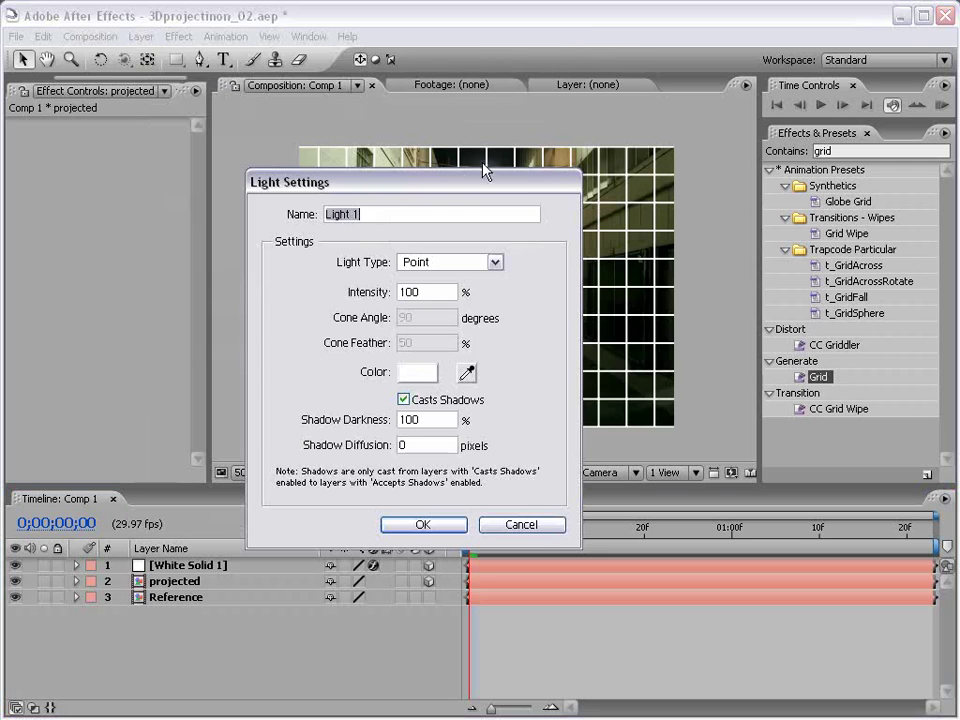
left_click(430, 260)
left_click(428, 303)
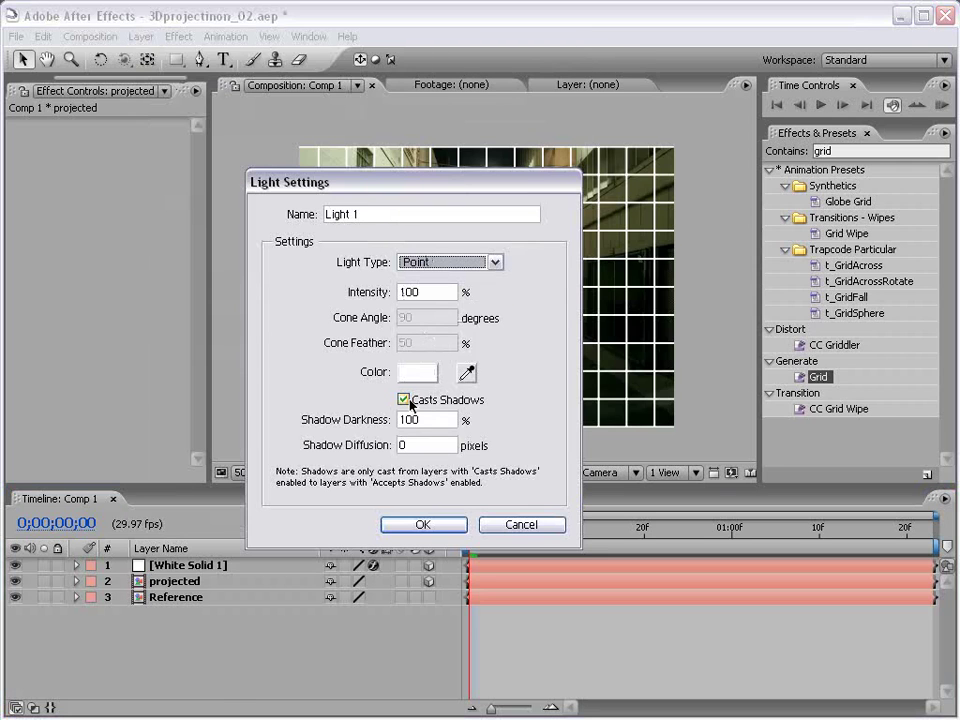
left_click(425, 524)
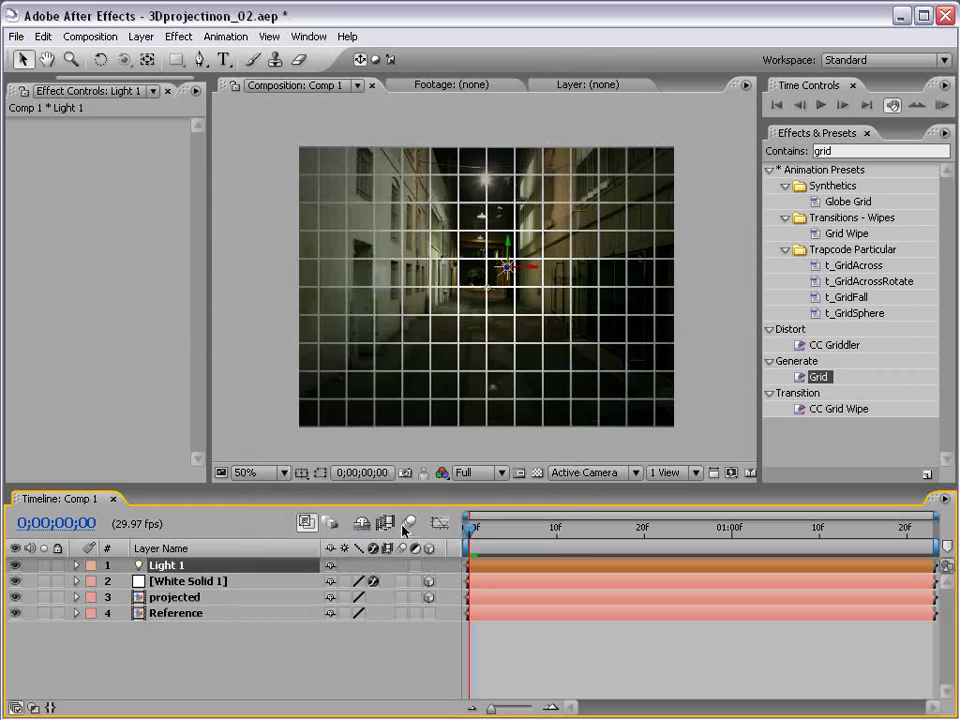
Add a new camera to the composition using the 35mm preset
left_click(141, 36)
mouse_move(336, 57)
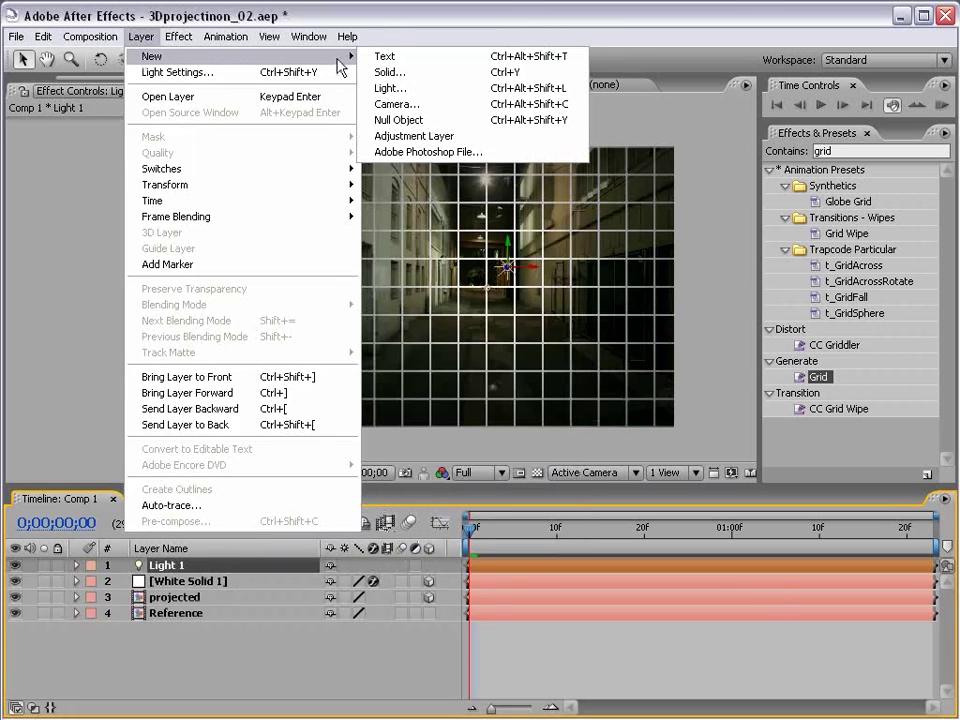
left_click(419, 110)
left_click(595, 289)
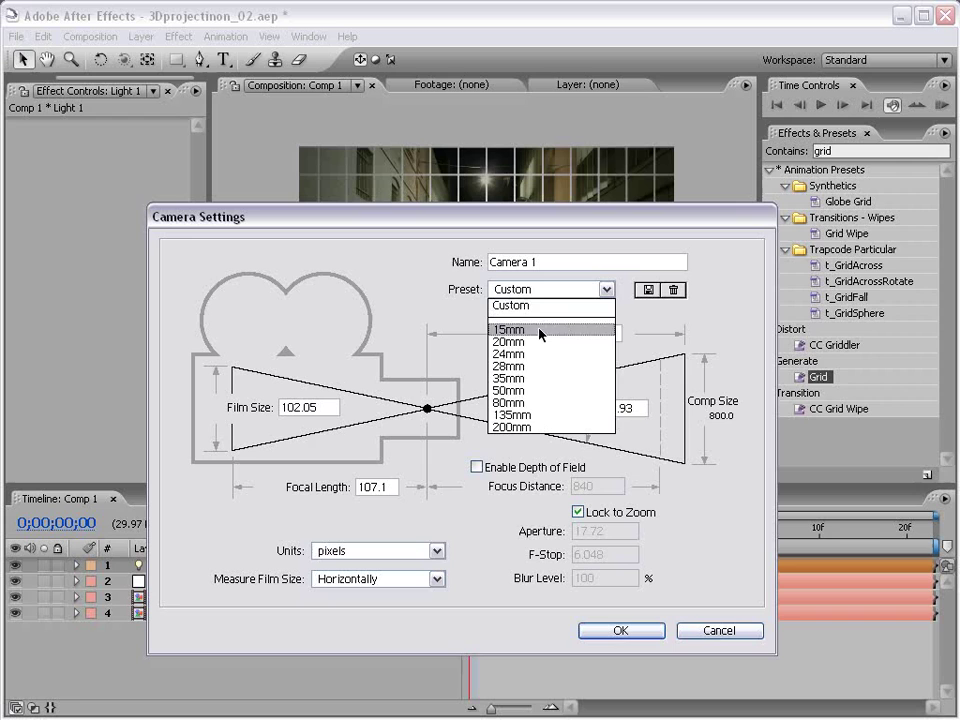
left_click(522, 388)
left_click(618, 630)
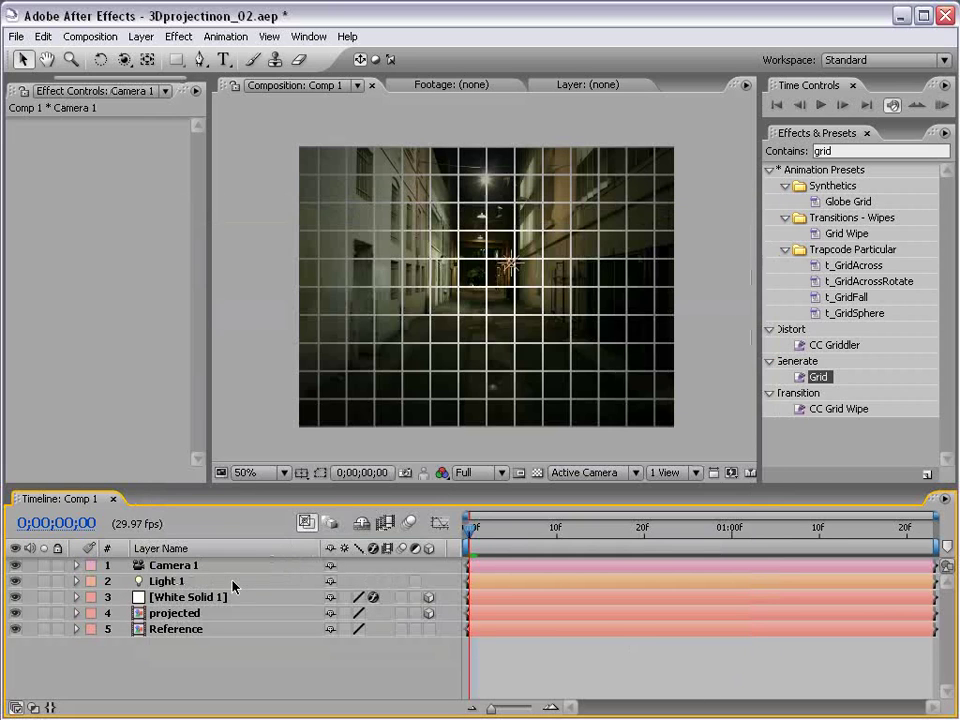
Enlarge the timeline and reveal the Position property of the camera, the light and the projected layer
left_click_drag(162, 487, 162, 415)
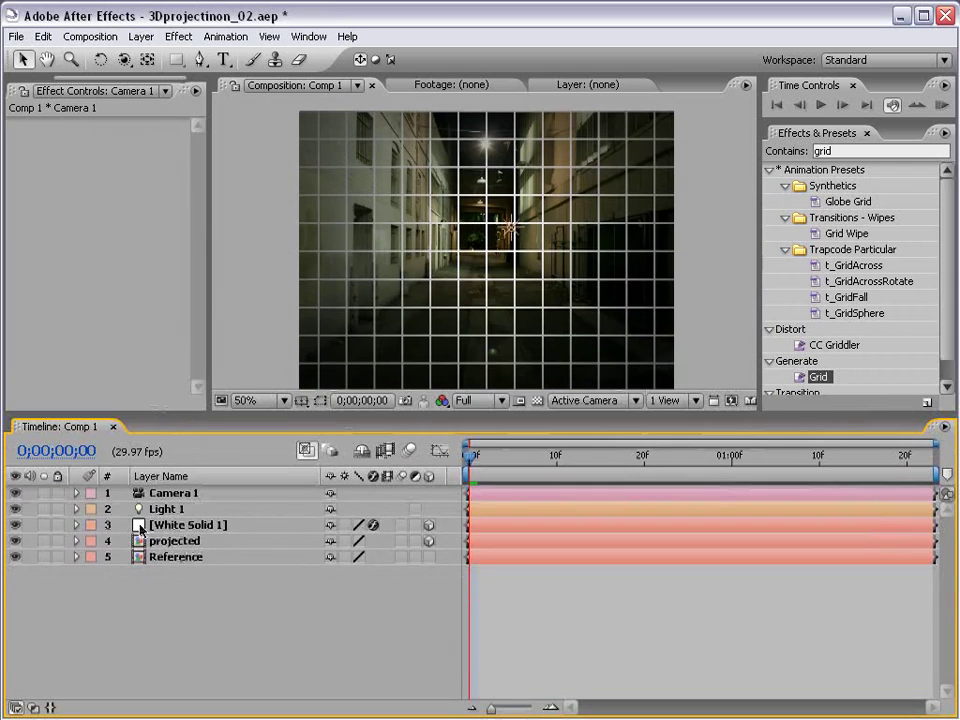
left_click(160, 476)
left_click(160, 476)
left_click(168, 495)
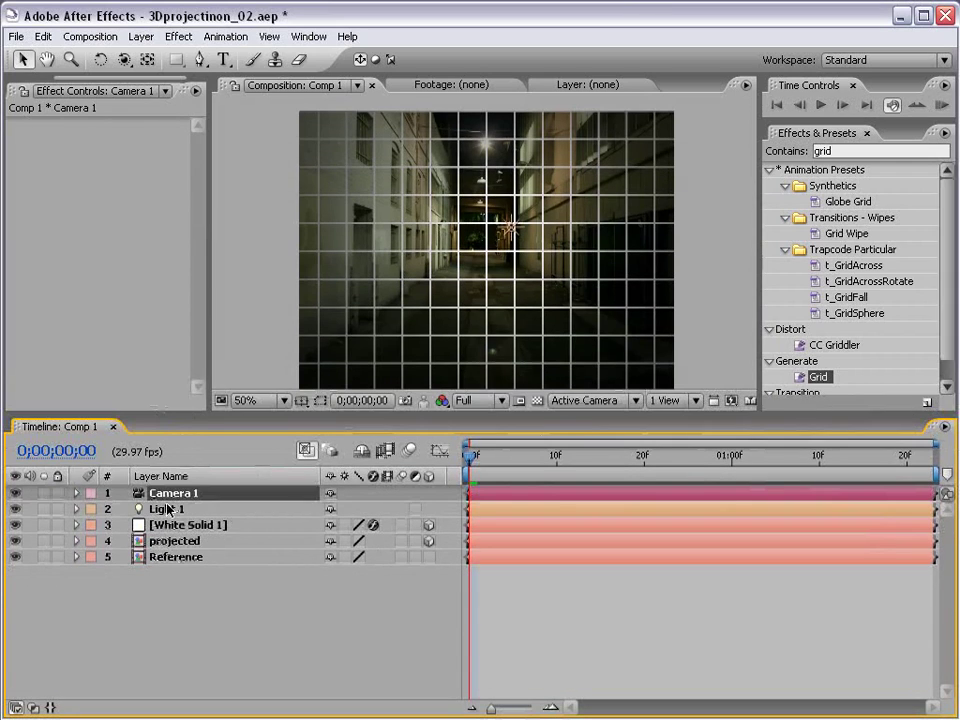
key("p")
left_click(168, 527)
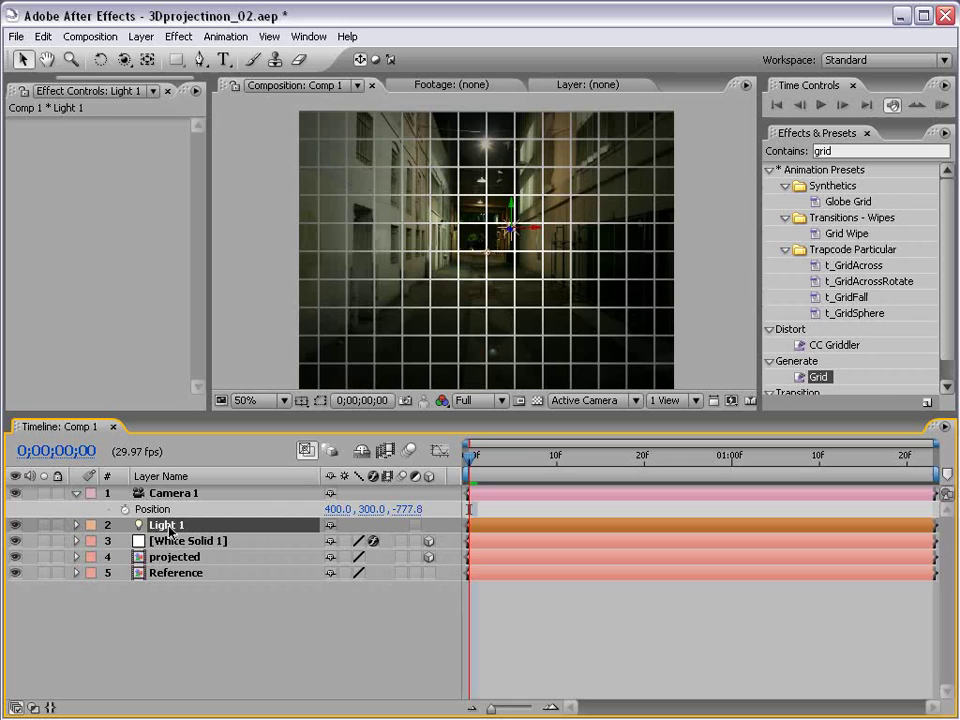
key("p")
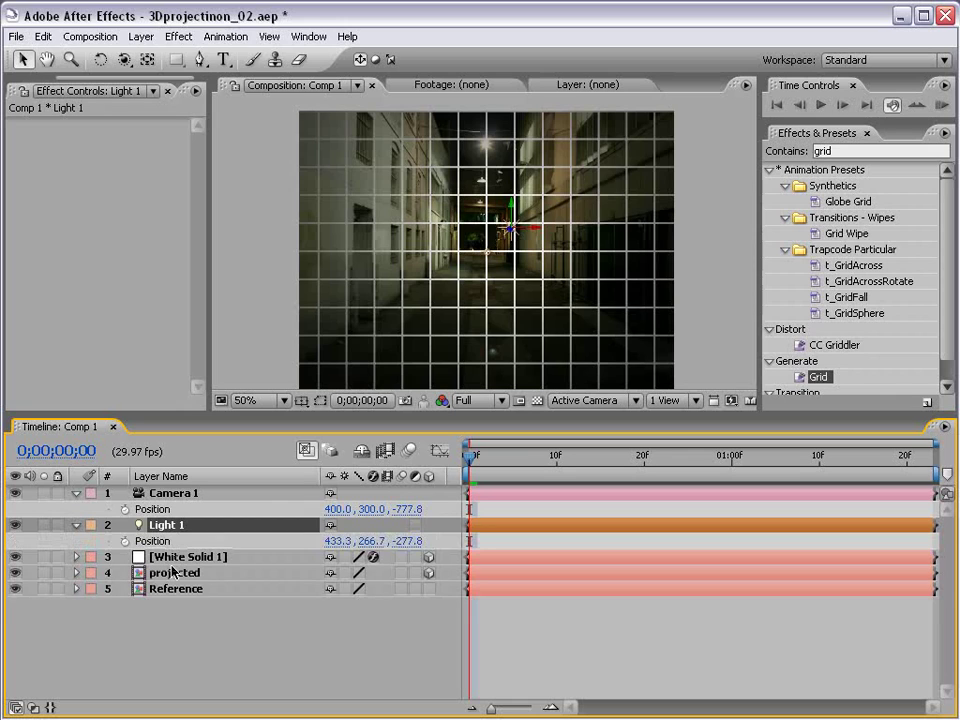
left_click(172, 573)
key("p")
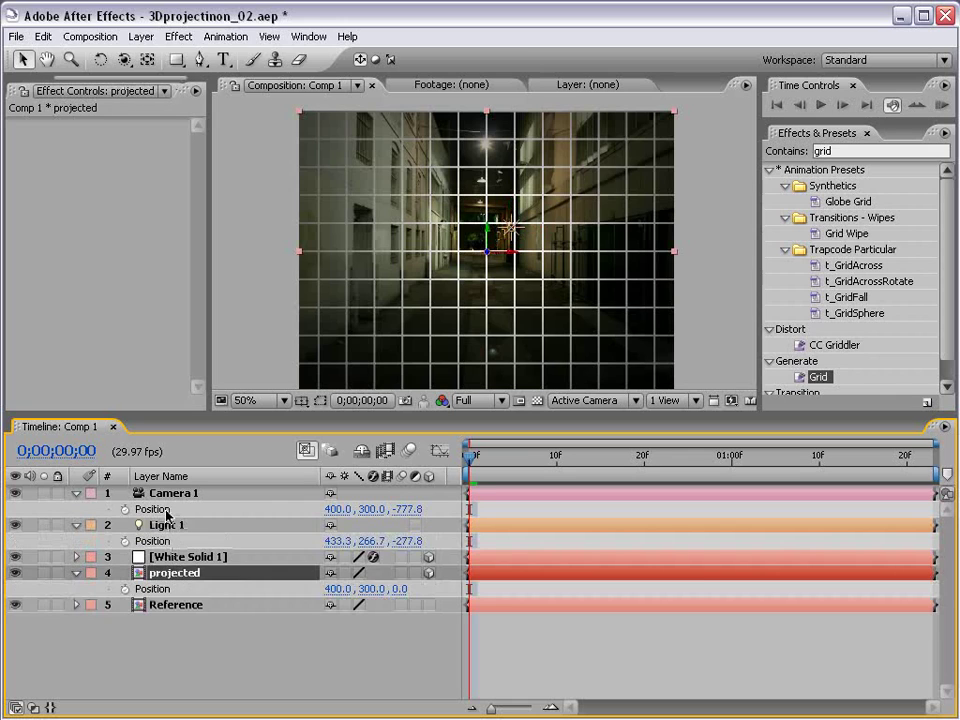
Copy the camera's position, 400.0, 300.0, -777.8, onto the light and the projected layer
left_click(152, 509)
left_click(152, 541)
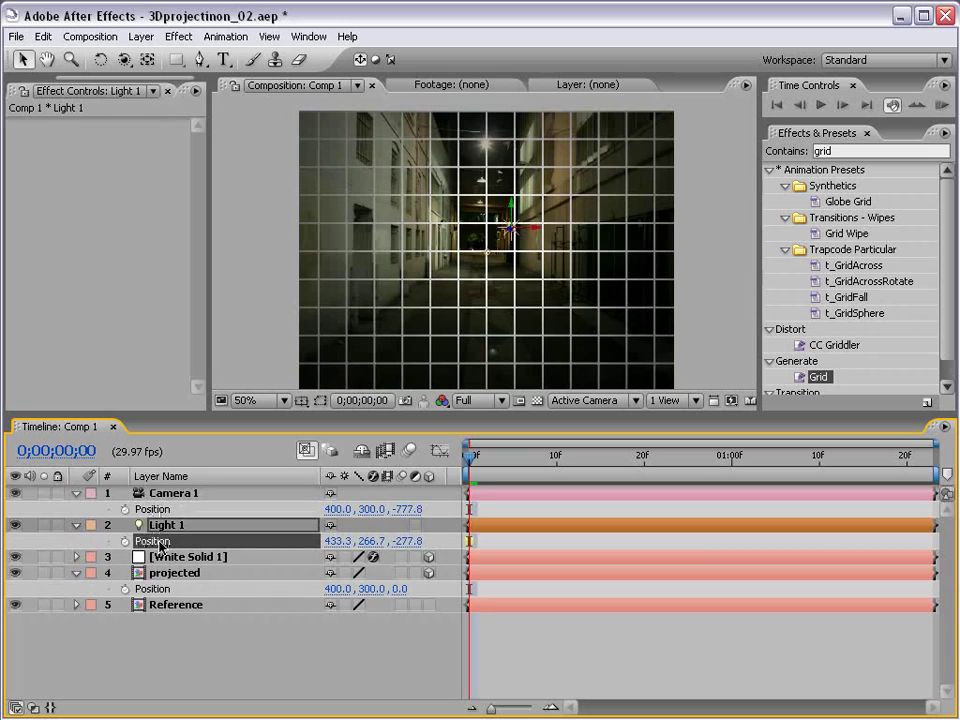
key("ctrl+v")
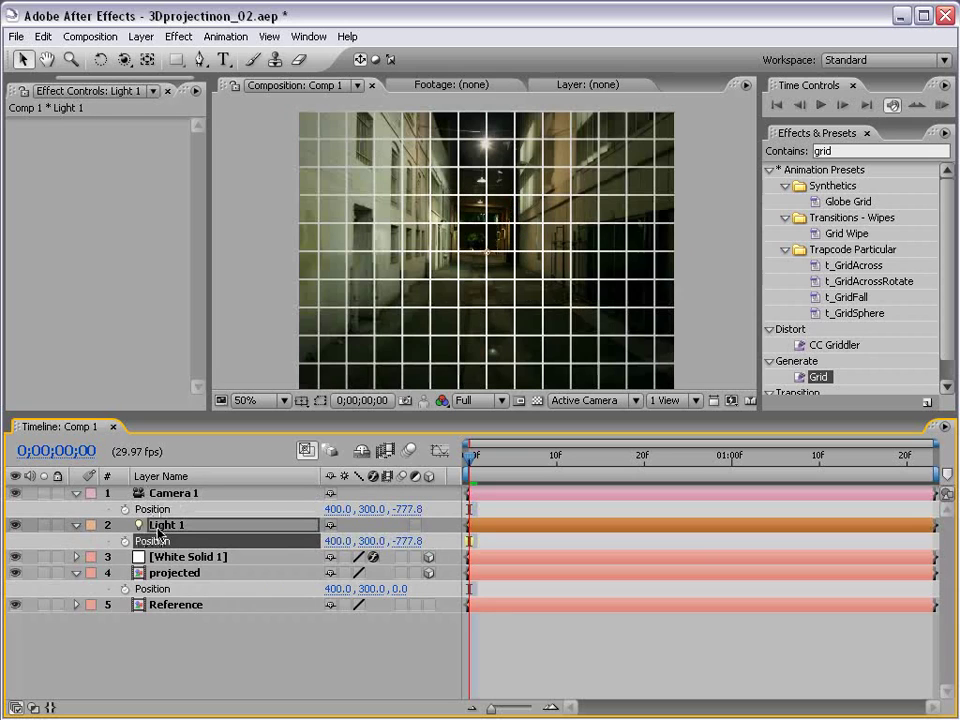
left_click(155, 589)
key("ctrl+v")
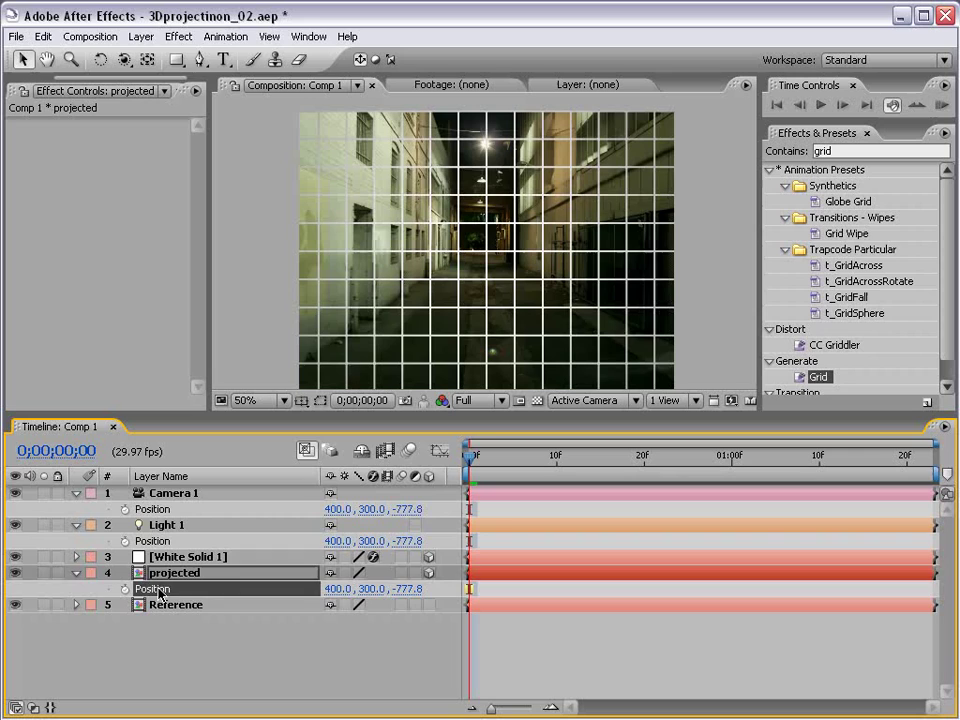
left_click(210, 664)
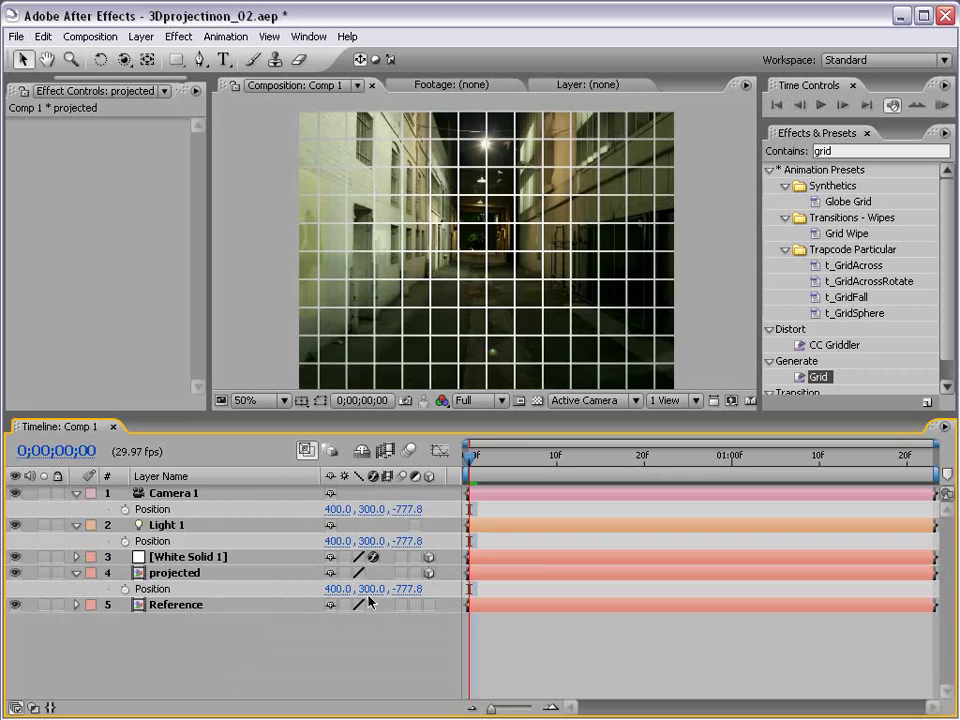
Move the projected layer away from the camera to a Z position of about -685.8
left_click_drag(405, 597, 474, 587)
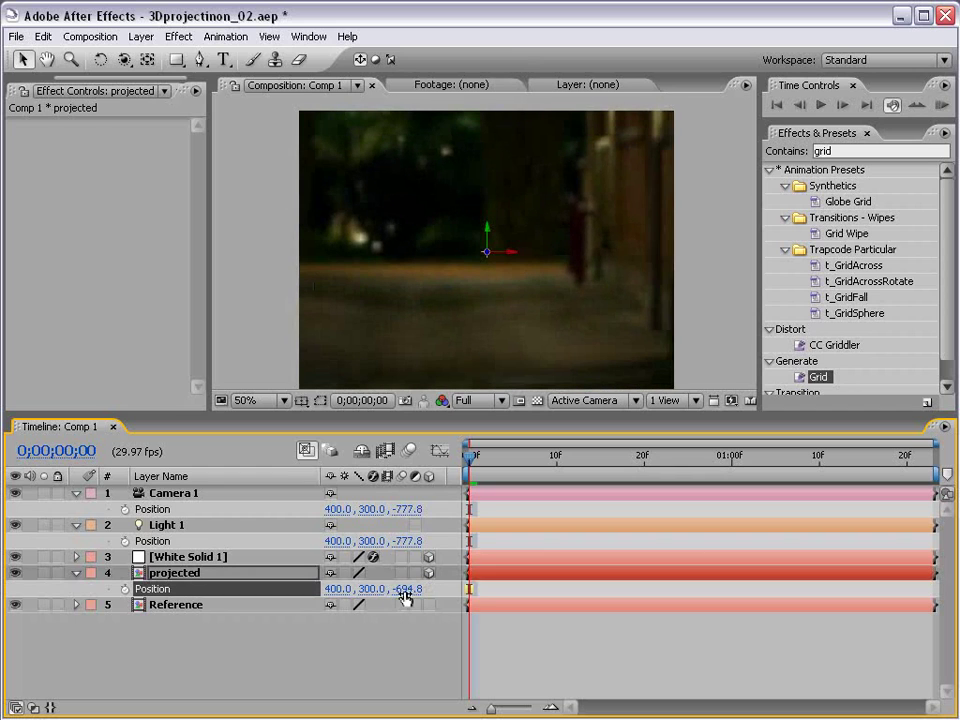
left_click_drag(407, 590, 420, 589)
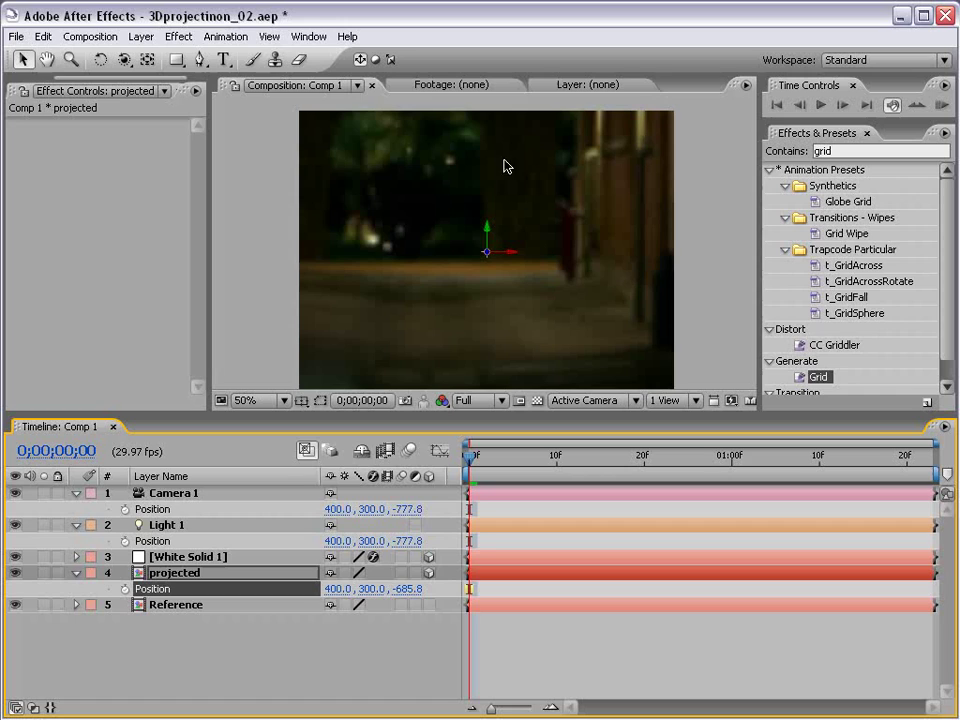
key("h")
left_click_drag(454, 307, 448, 298)
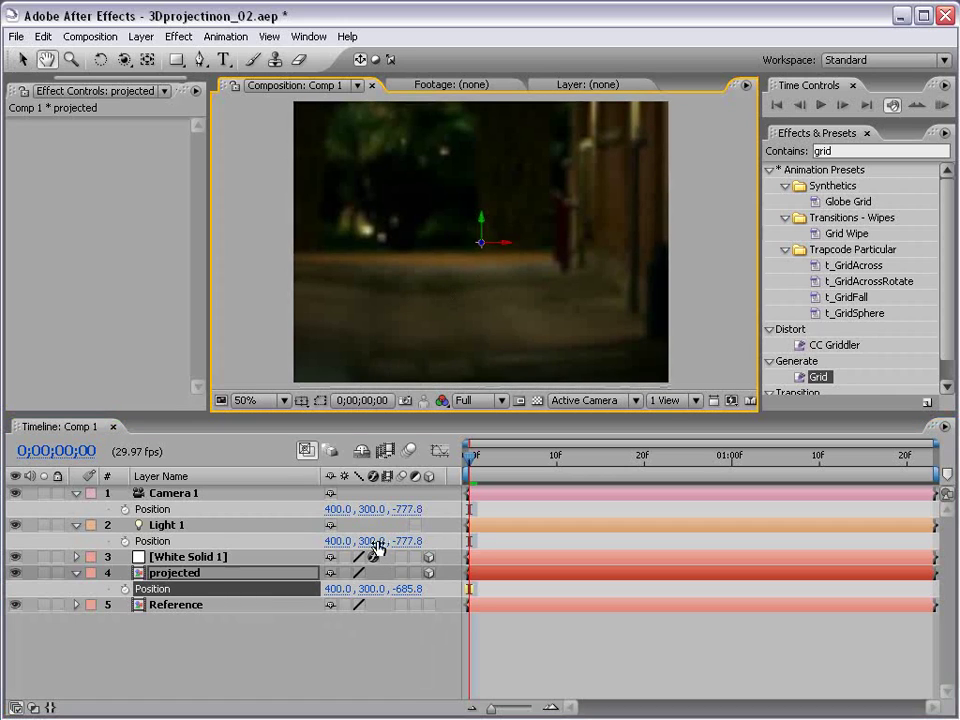
Scale the projected layer down to about 11.9% so its edges match the composition frame
left_click(201, 575)
key("v")
key("s")
left_click_drag(360, 590, 336, 588)
scroll(561, 223, "down", 1)
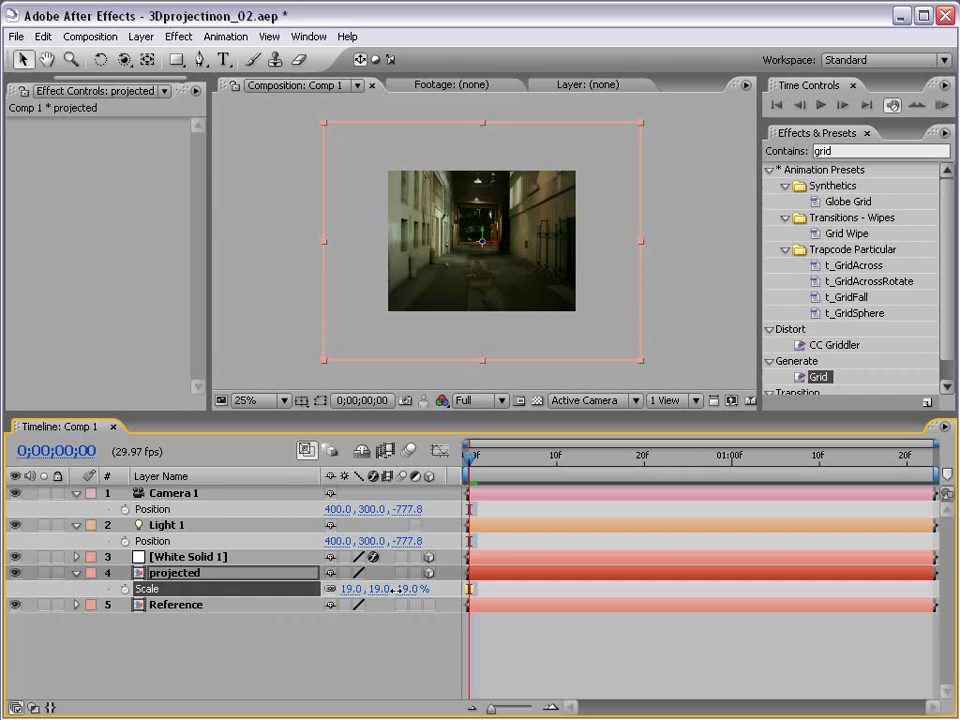
mouse_move(634, 358)
left_mouse_down()
mouse_move(602, 321)
mouse_move(583, 317)
mouse_move(575, 331)
mouse_move(555, 290)
mouse_move(656, 346)
mouse_move(644, 345)
left_mouse_up()
key("period")
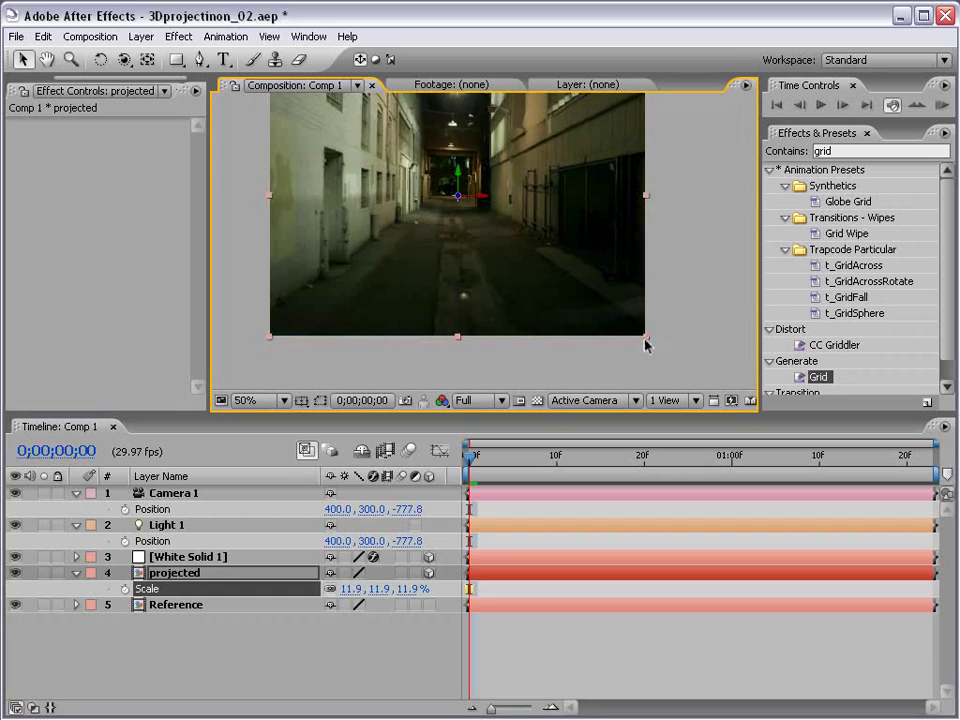
left_click(583, 354)
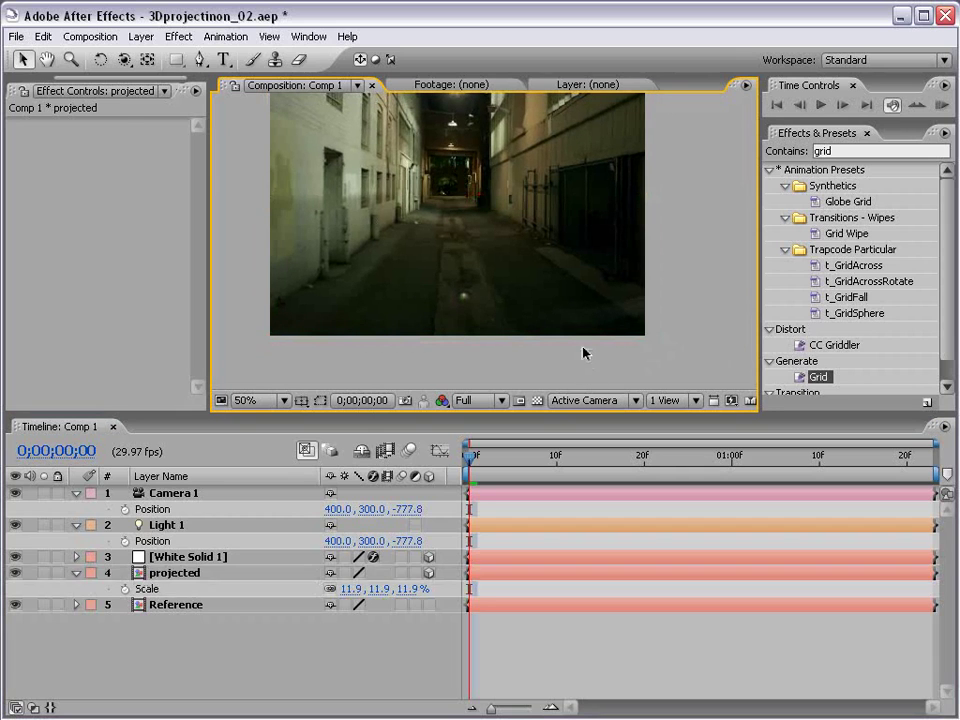
key("grave")
key("grave")
Set the projected layer's Light Transmission to 100% and Casts Shadows to Only in its Material Options
left_click(226, 606)
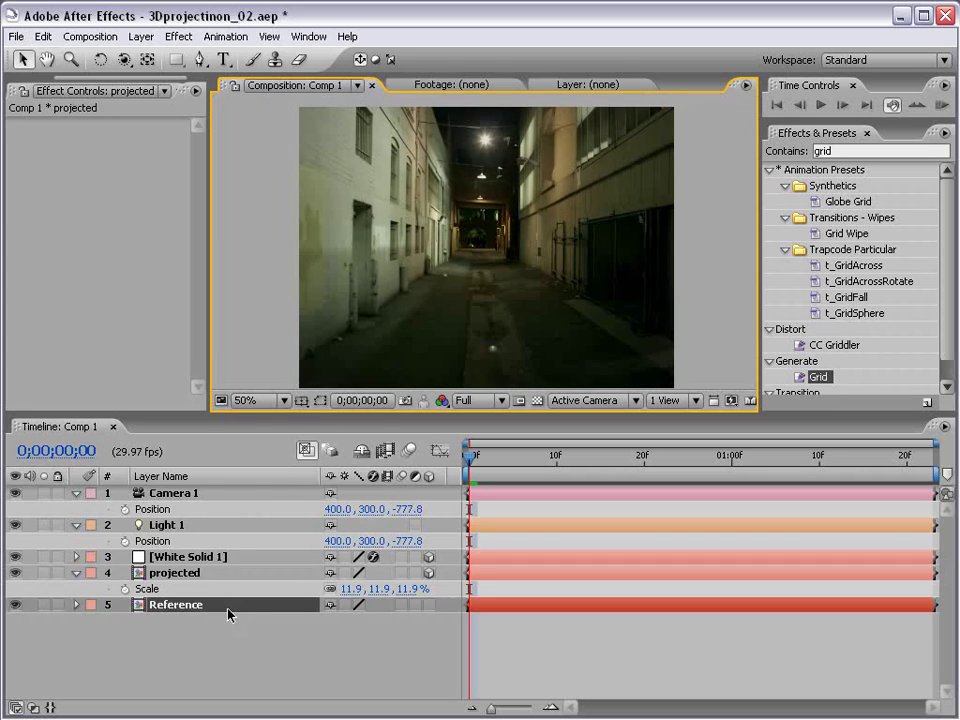
left_click_drag(187, 414, 187, 308)
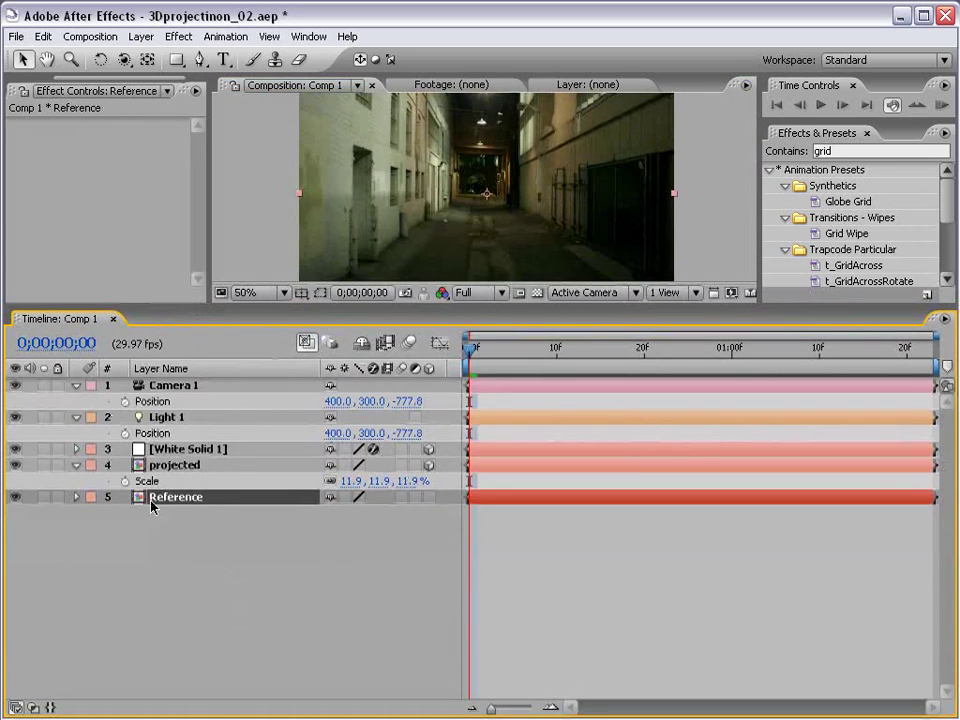
left_click(150, 467)
key("a")
key("a")
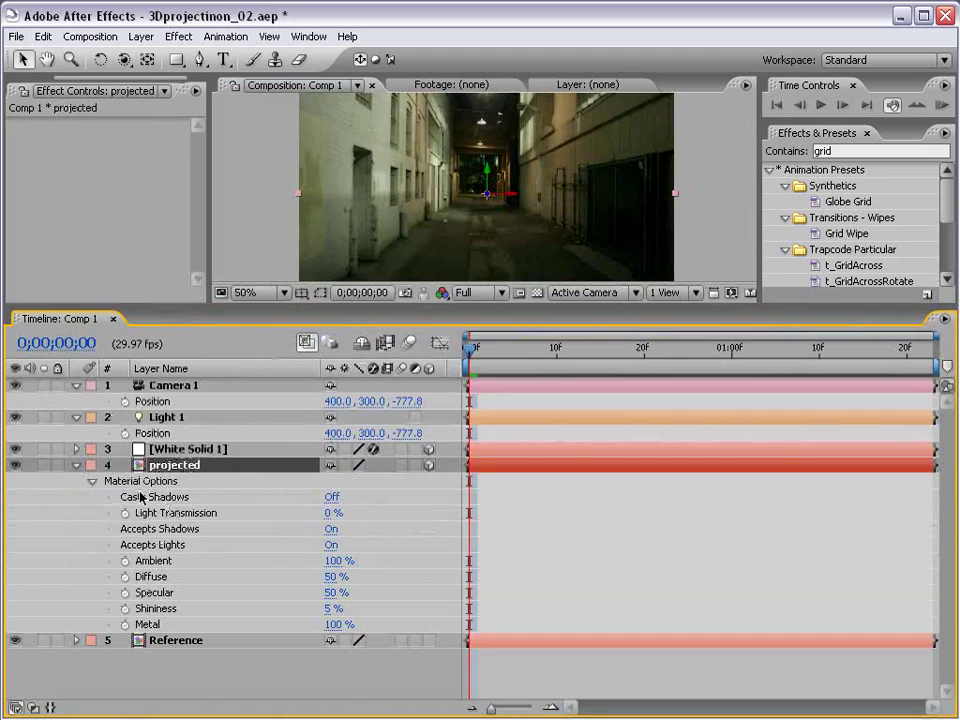
left_click_drag(330, 518, 440, 508)
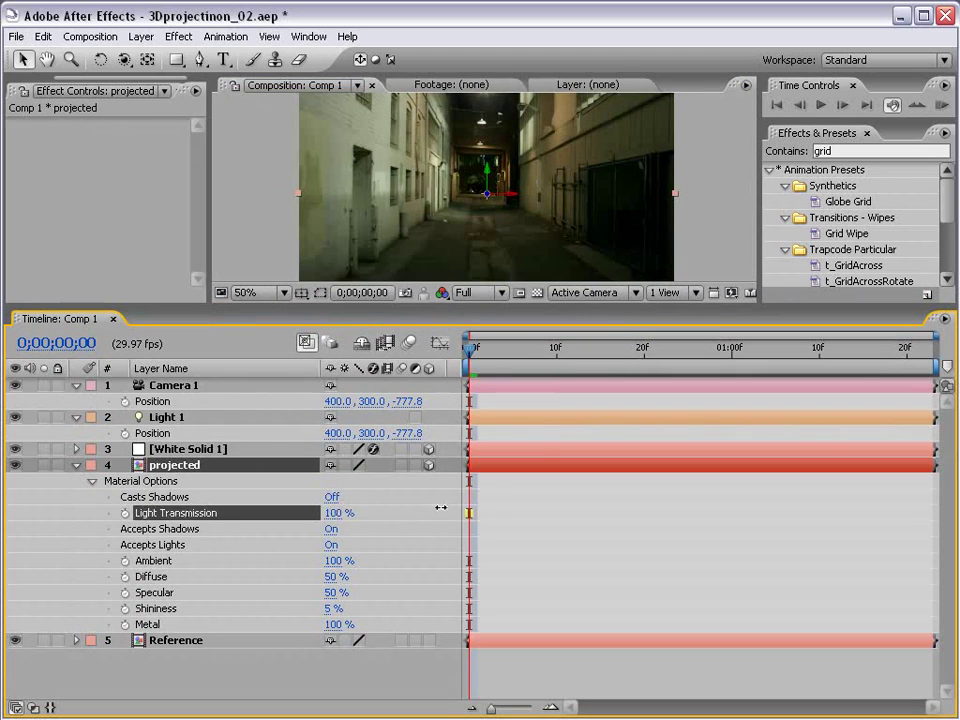
left_click(330, 497)
left_click(331, 497)
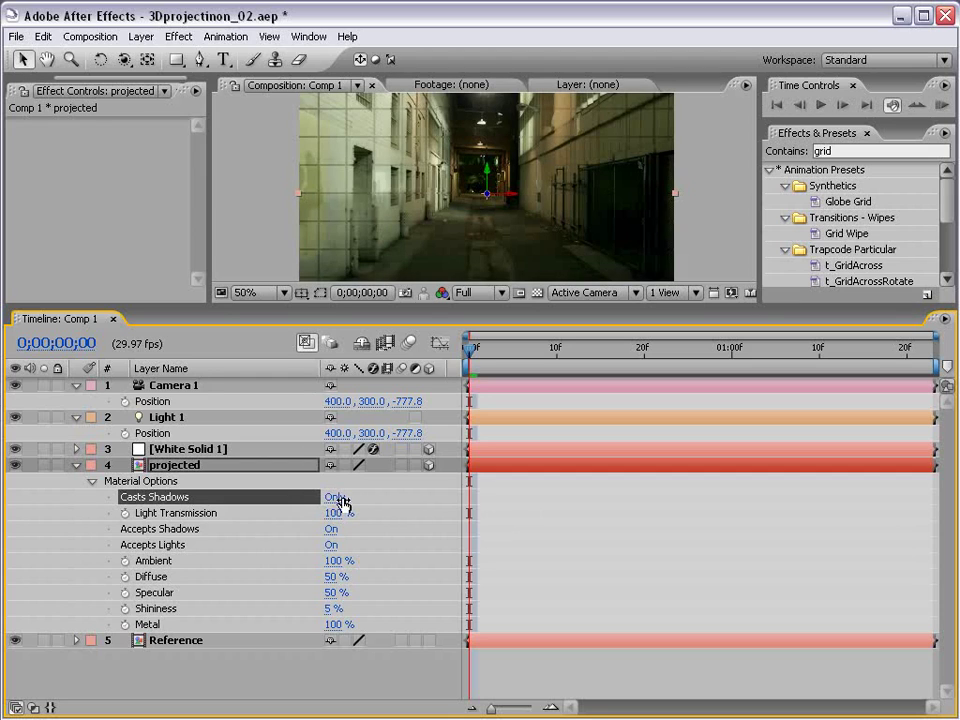
left_click(76, 465)
Turn off Accepts Lights for the white solid and collapse the layers' expanded properties
left_click(190, 451)
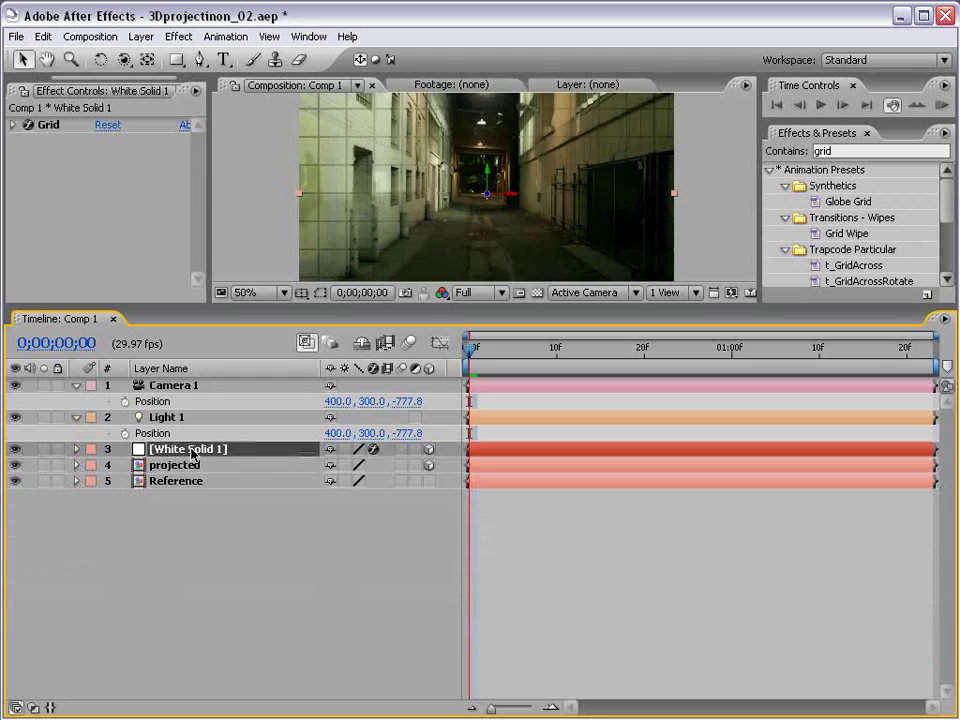
key("a")
key("a")
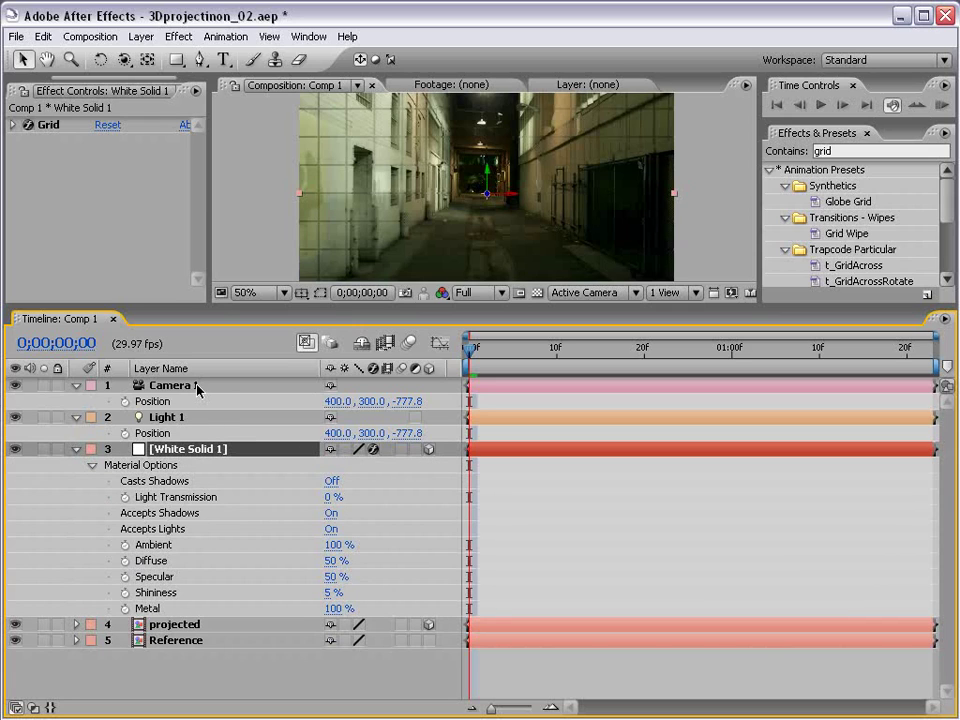
left_click(331, 528)
left_click(456, 540)
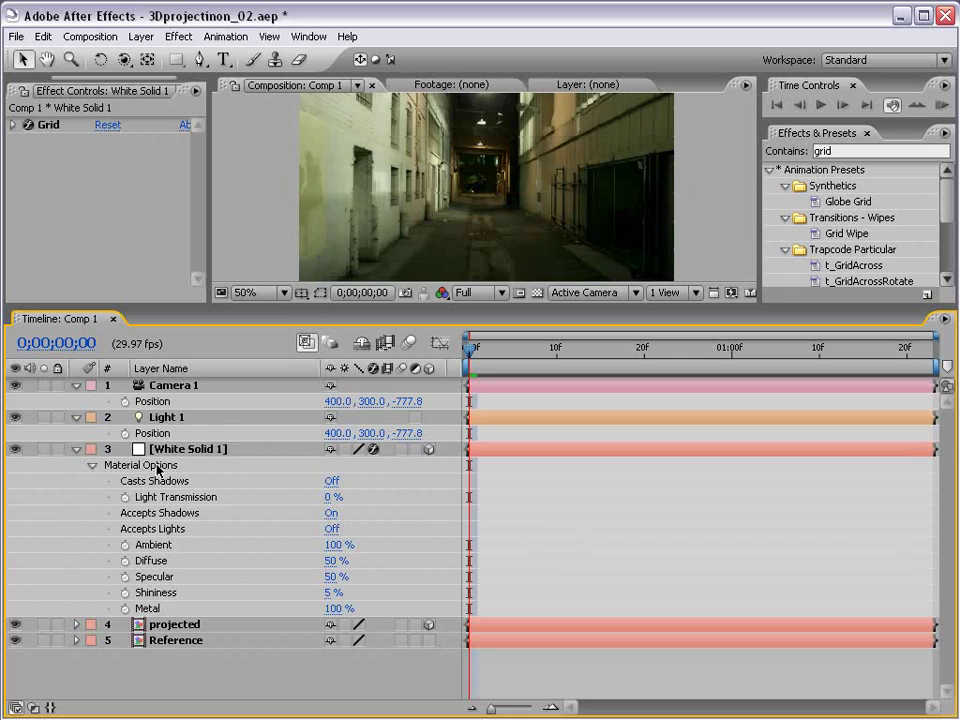
left_click(76, 450)
left_click(76, 417)
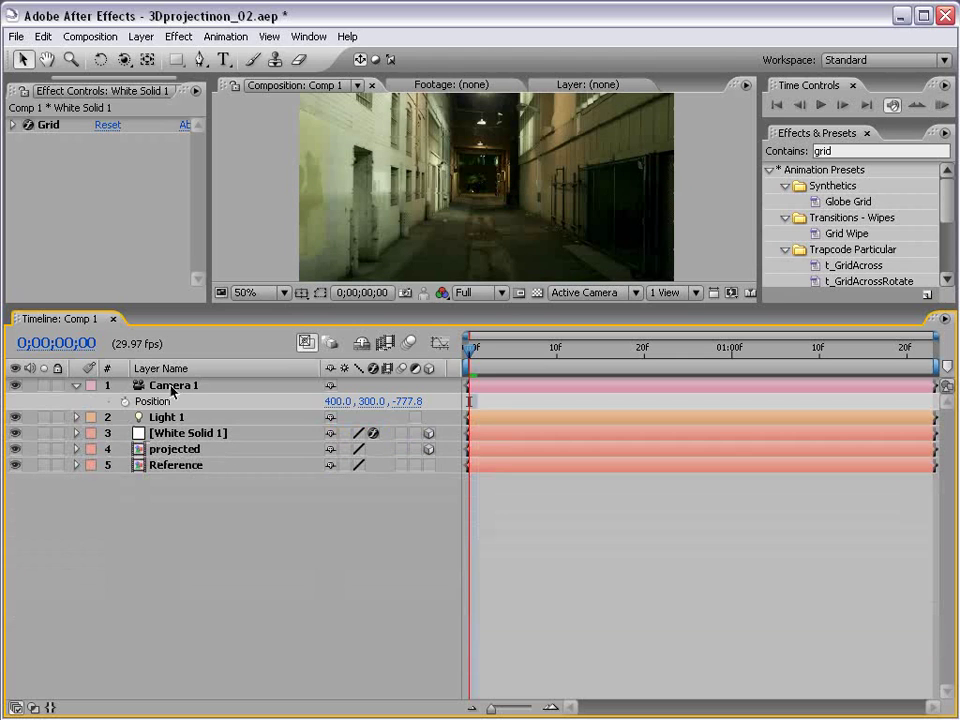
left_click(76, 385)
left_click_drag(262, 306, 264, 460)
left_click(183, 655)
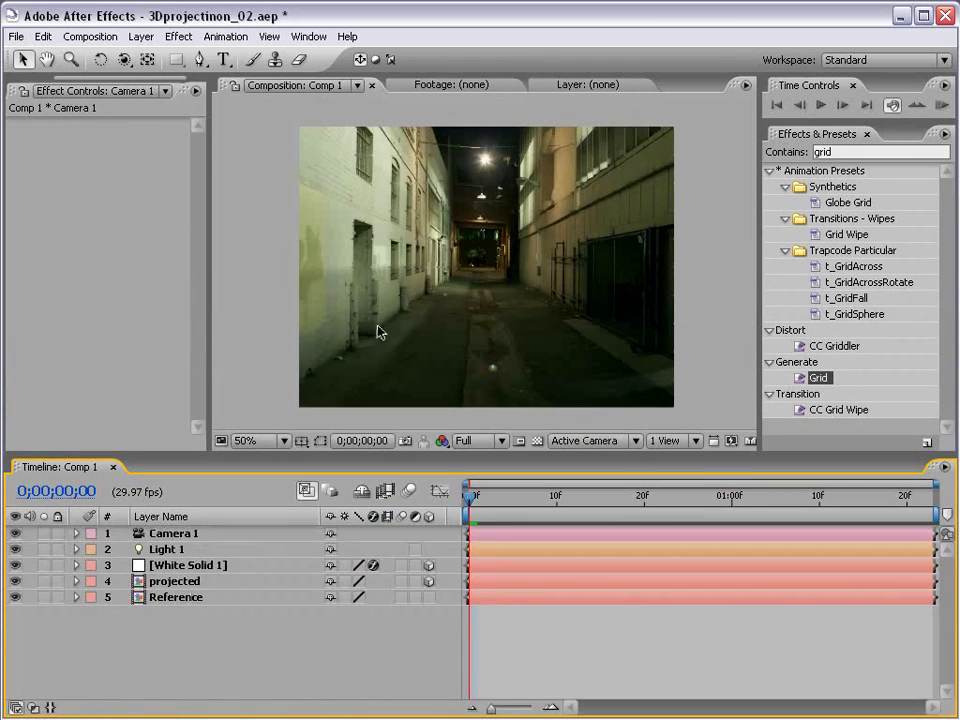
Toggle the projected layer's visibility to compare the result, leaving the layer hidden
key("grave")
key("grave")
left_click(176, 583)
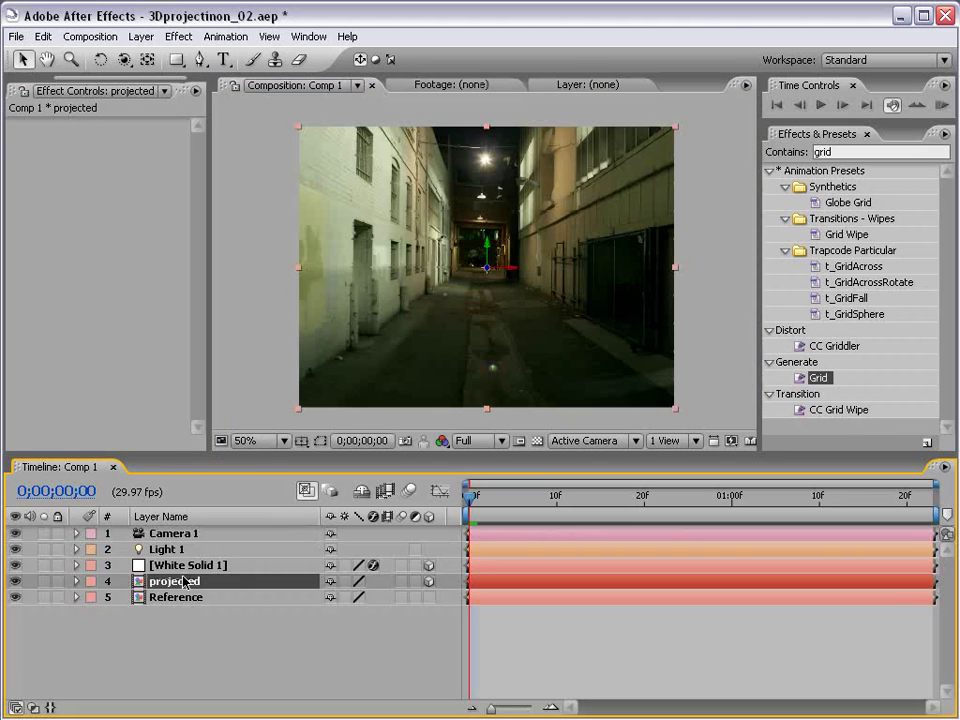
left_click(15, 581)
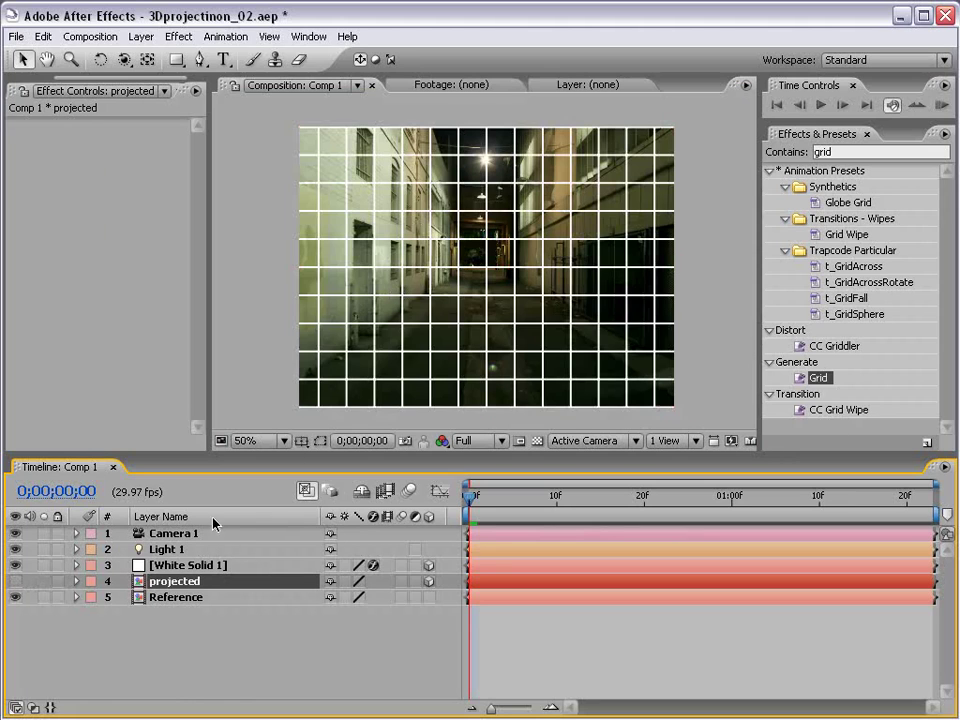
left_click(17, 581)
left_click(17, 581)
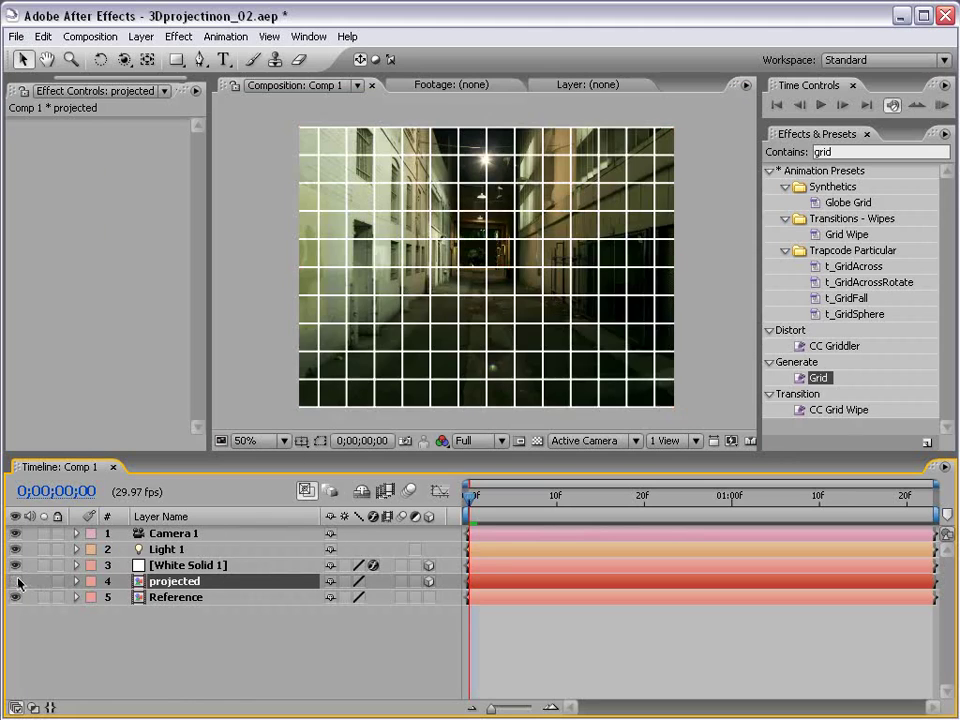
Rename the white grid solid as Walls
left_click(186, 565)
key("Return")
type("Walls")
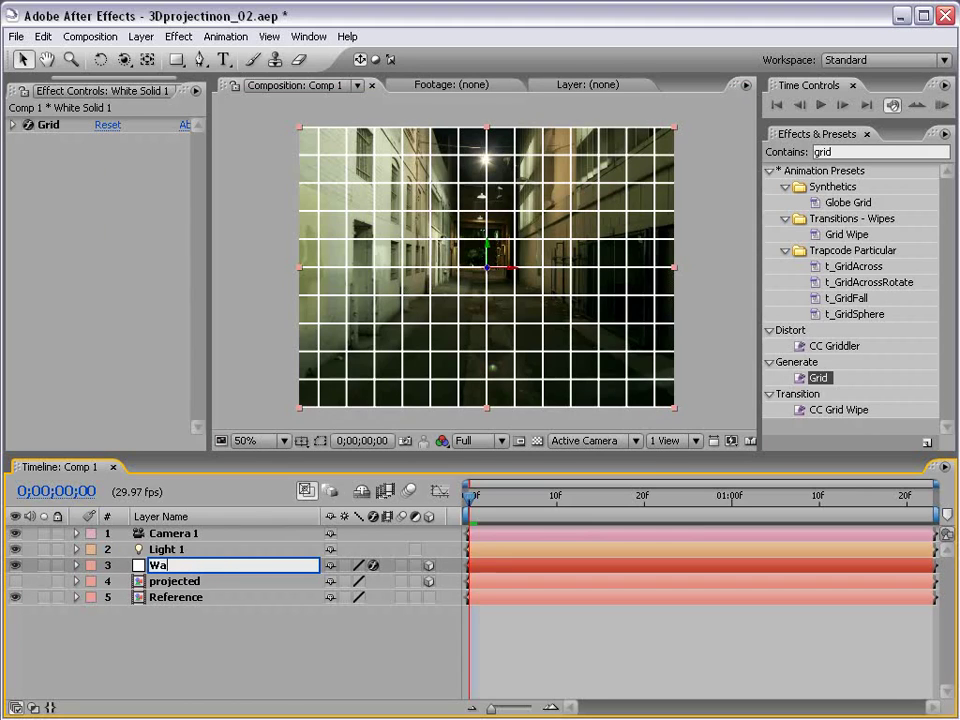
key("Return")
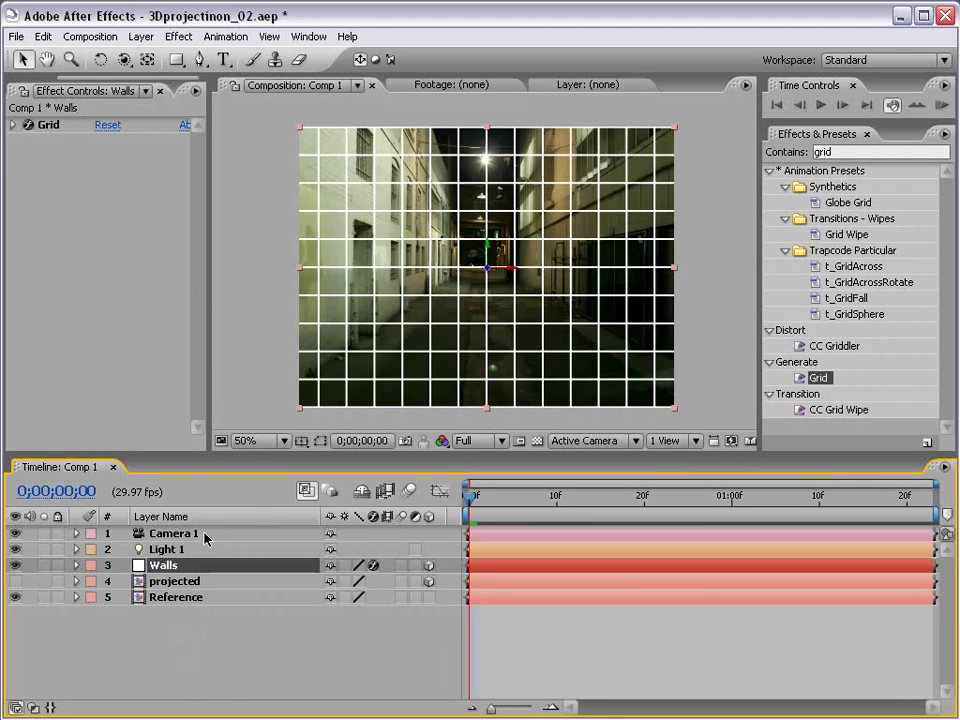
Rotate the Walls layer around its X axis until it lies horizontal, edge-on to the camera
left_click(103, 61)
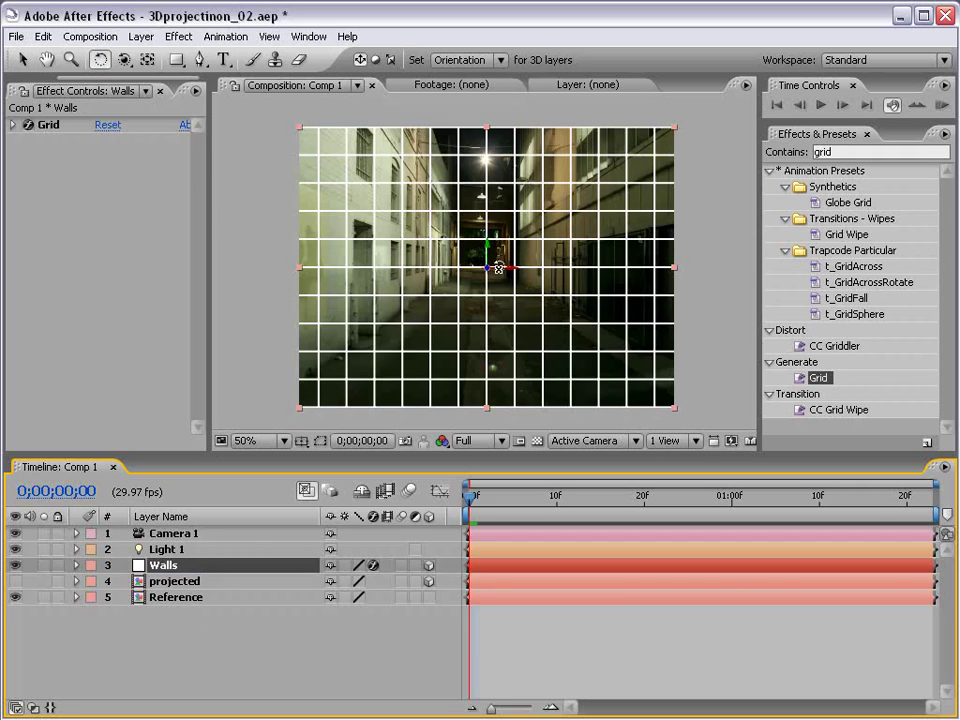
left_click_drag(498, 270, 495, 236)
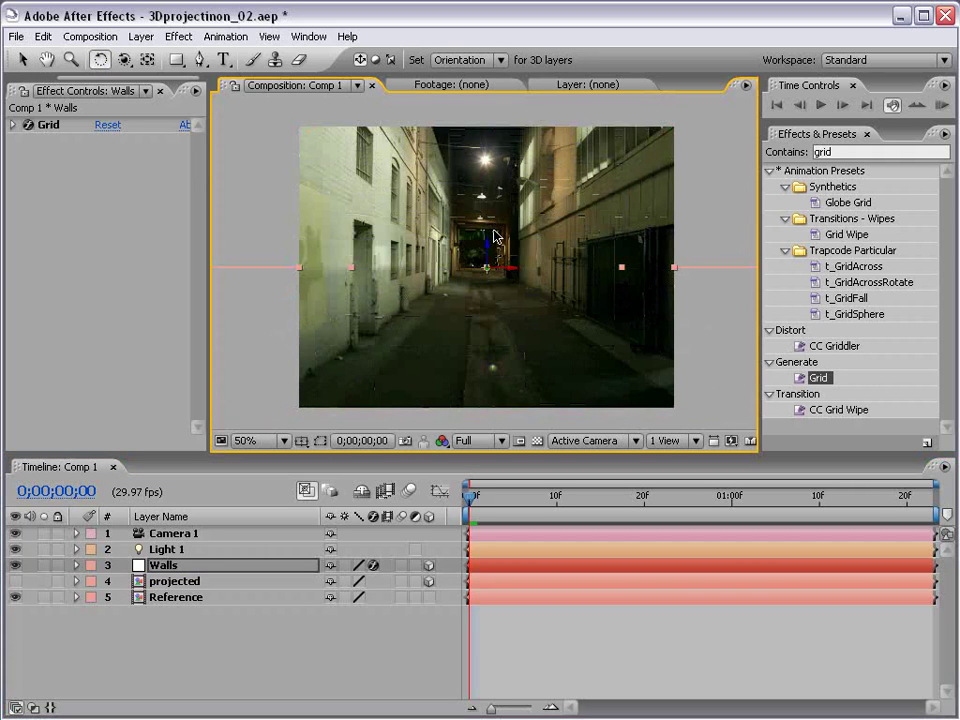
Lower the horizontal Walls grid along its vertical axis until it lies on the alley floor
key("v")
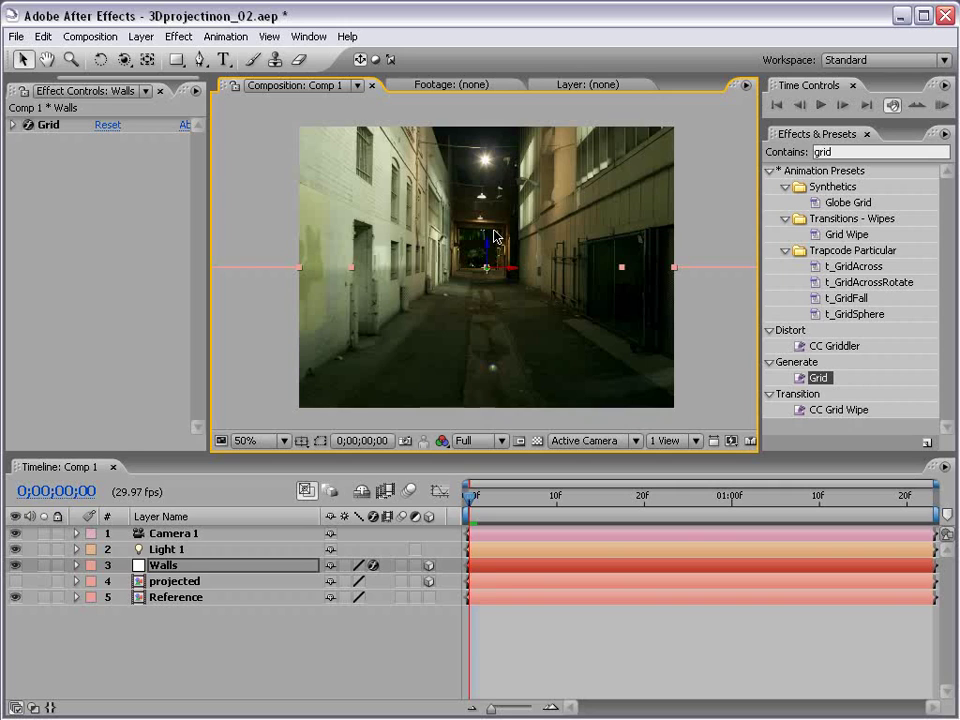
key("period")
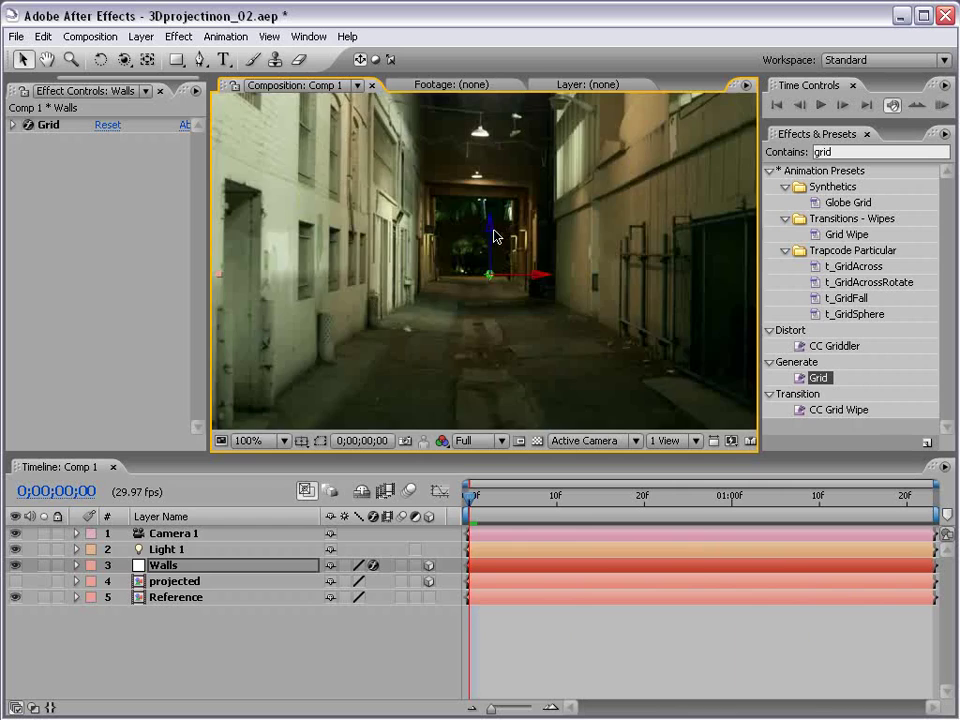
key("comma")
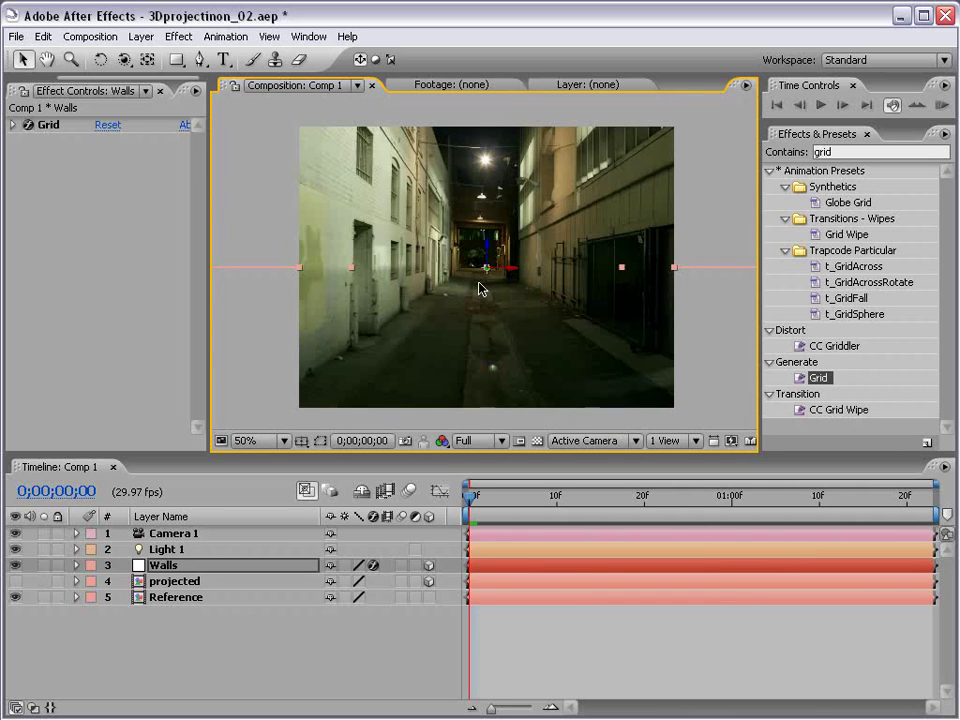
left_click_drag(490, 256, 489, 353)
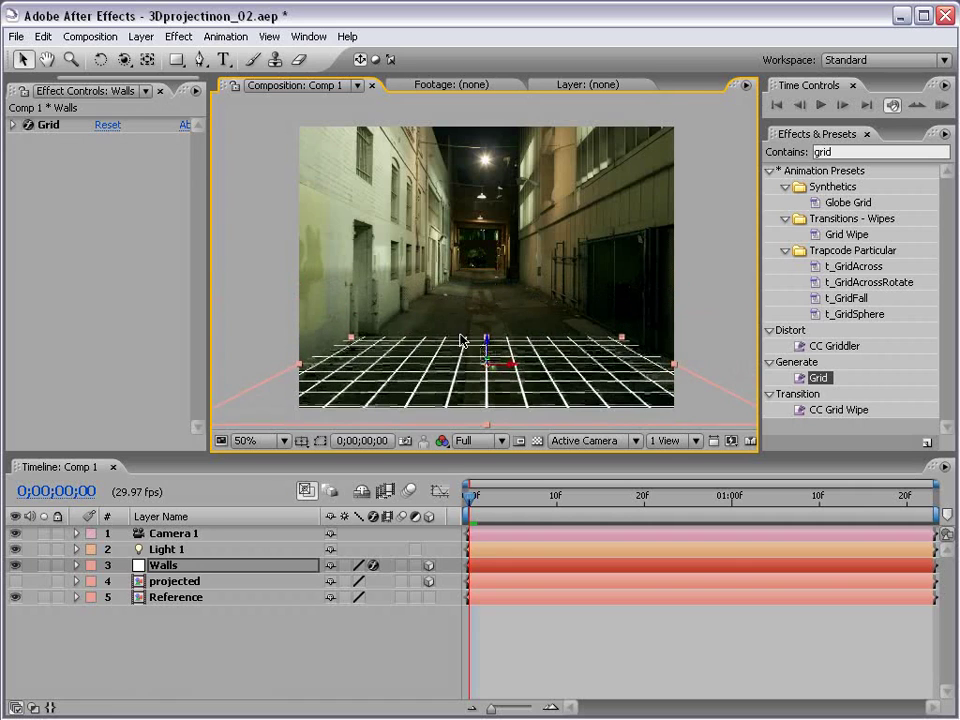
key("grave")
key("grave")
Duplicate the Walls layer, rotate the copy upright and align it with the floor grid's left edge as a side wall
left_click(153, 567)
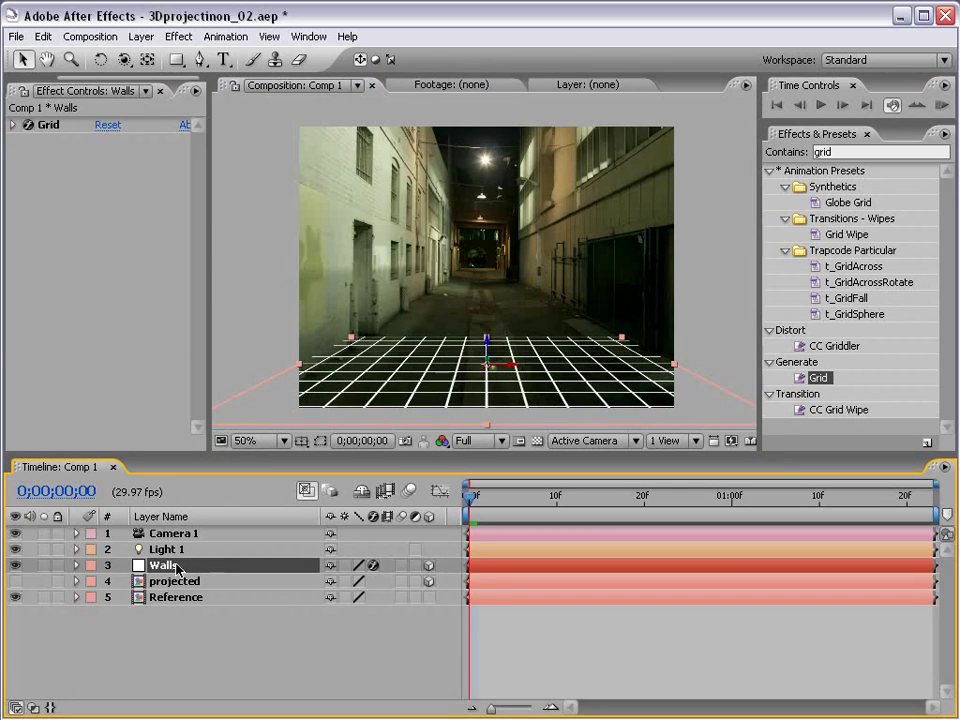
key("ctrl+d")
key("w")
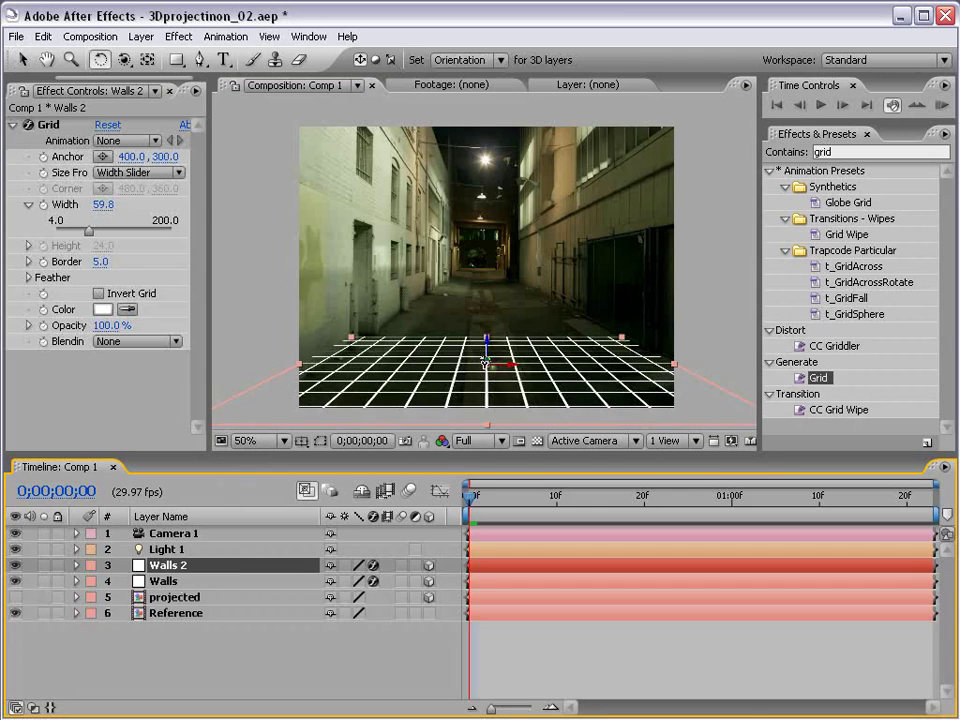
left_click_drag(485, 362, 296, 171)
key("v")
double_click(293, 168)
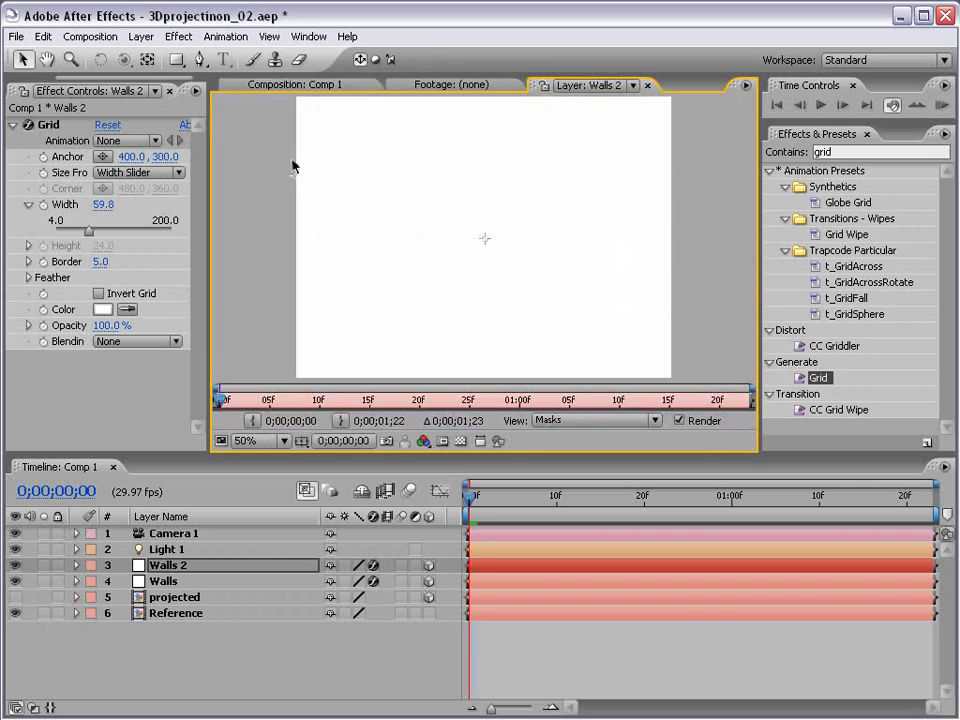
left_click(272, 86)
left_click_drag(303, 173, 303, 170)
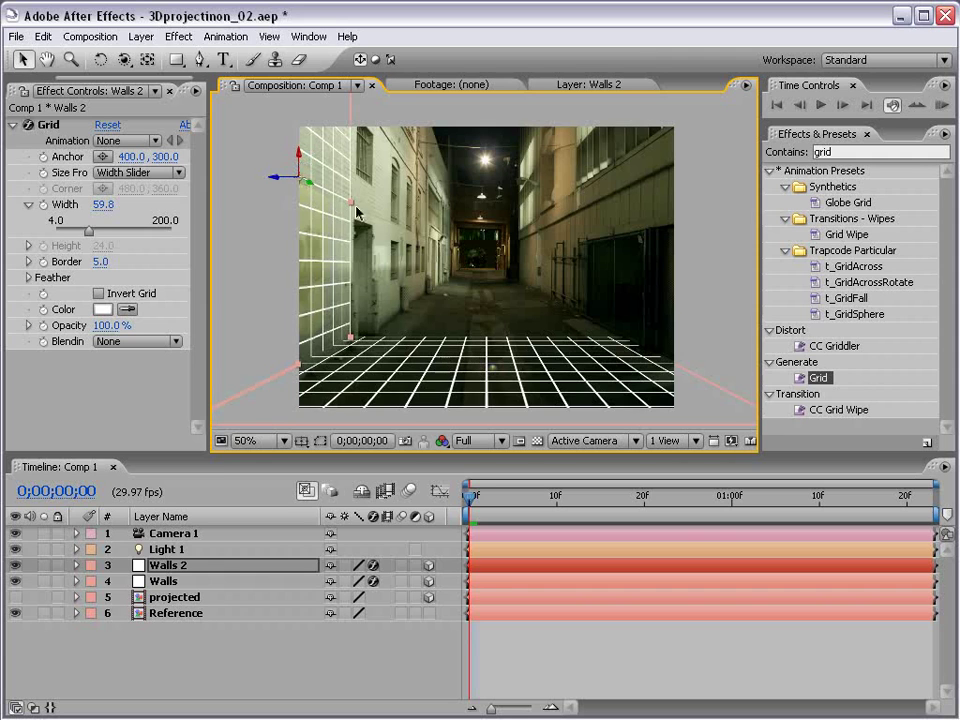
Duplicate the left wall grid and move the copy across to the floor grid's right edge
key("ctrl+d")
left_click_drag(357, 211, 665, 210)
left_click(279, 645)
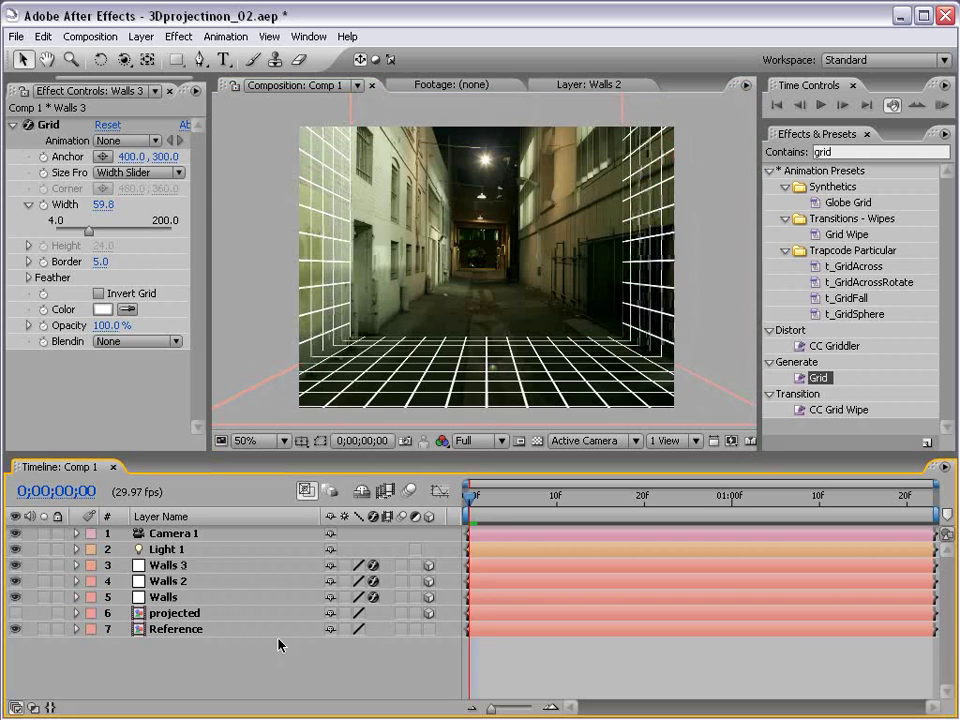
Stretch Walls, Walls 2 and Walls 3 together in depth so the corridor reaches toward the alley's vanishing point
left_click(178, 567)
left_click(163, 598, "shift")
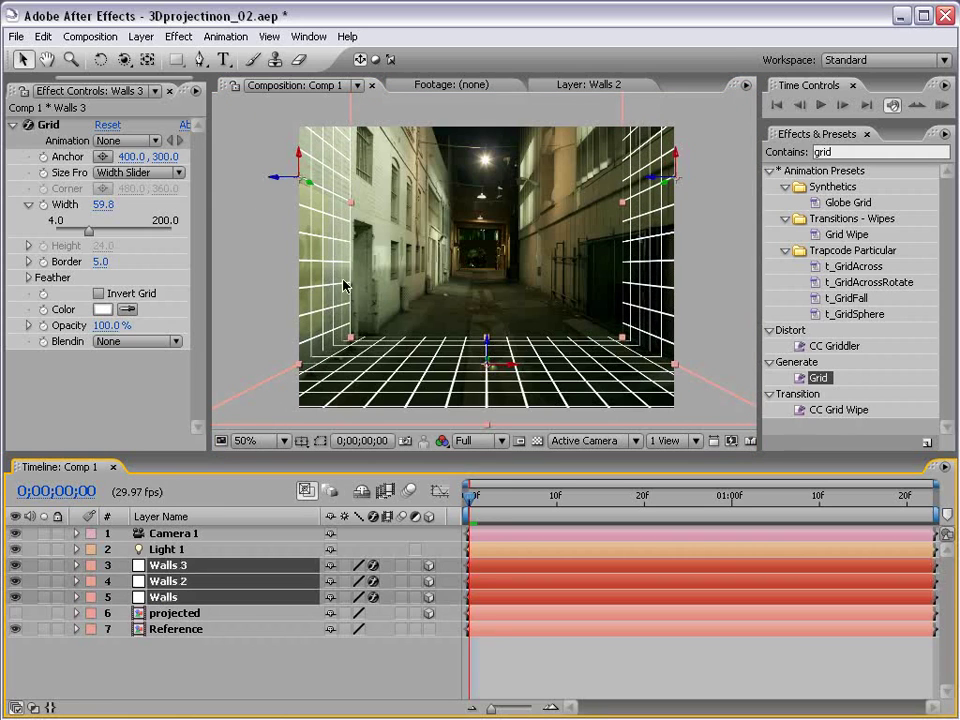
left_click_drag(621, 207, 499, 234)
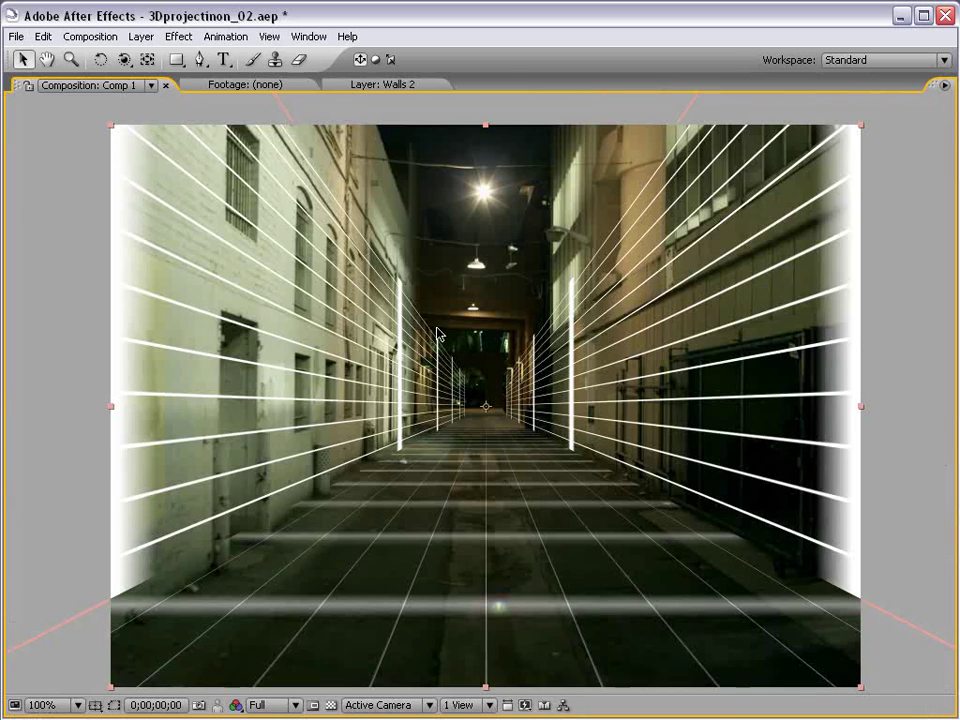
key("grave")
key("grave")
key("grave")
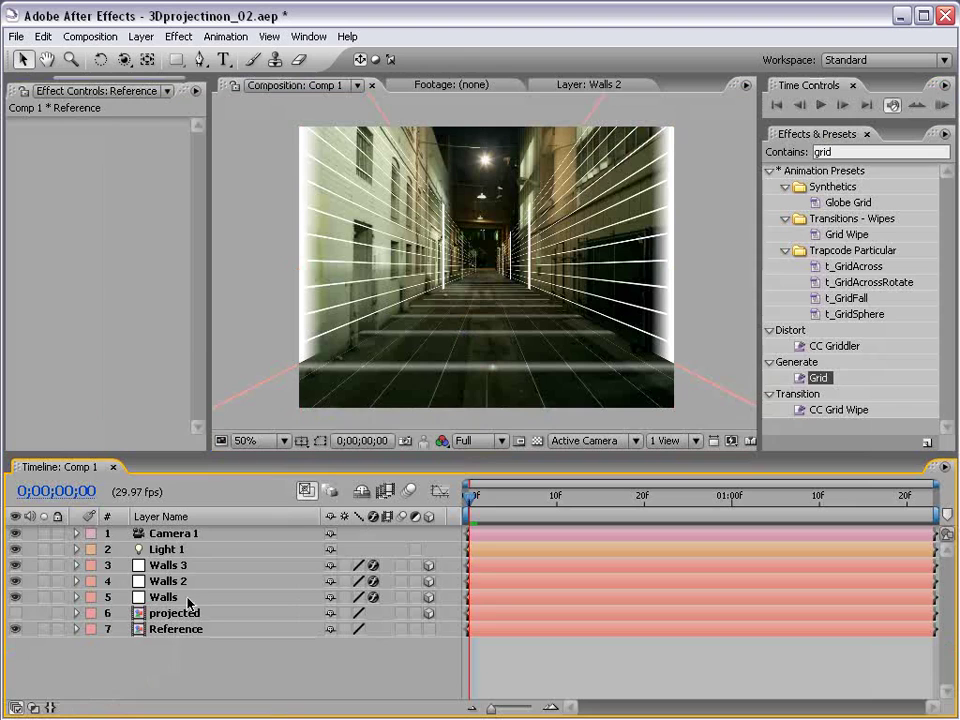
Stretch the two side walls, Walls 2 and Walls 3, taller and raise them together
left_click(166, 566)
left_click(181, 583, "shift")
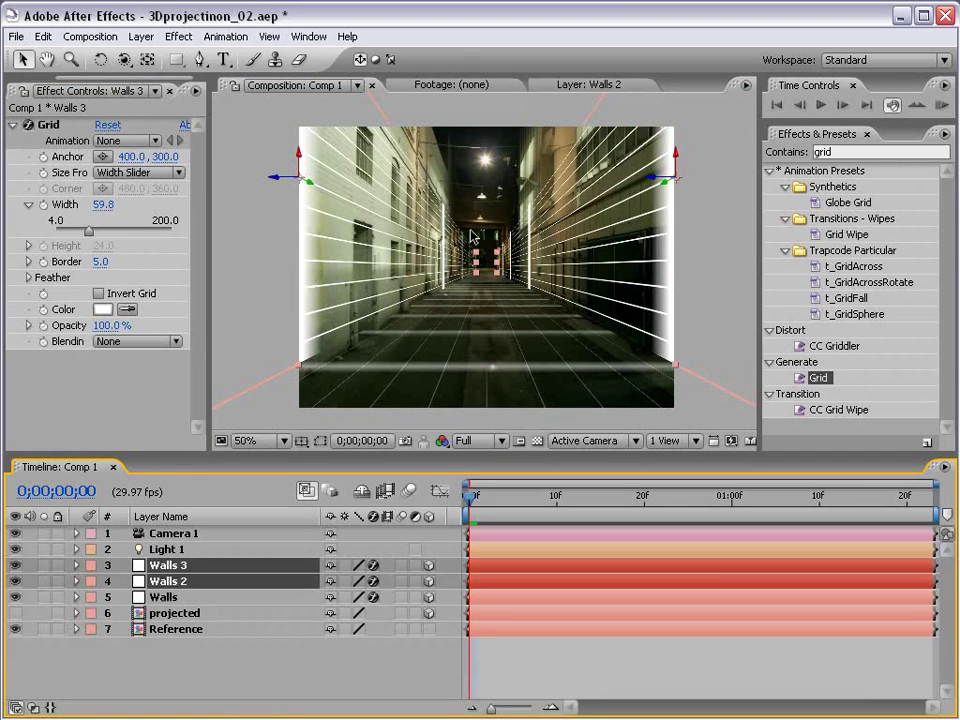
key("comma")
left_click_drag(392, 126, 394, 28)
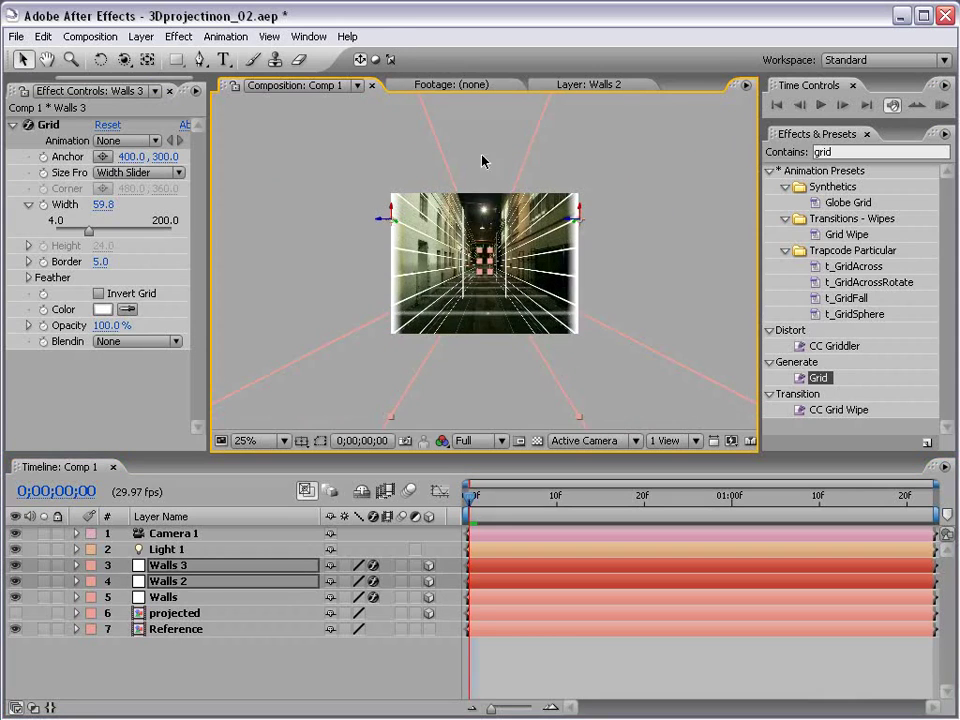
key("period")
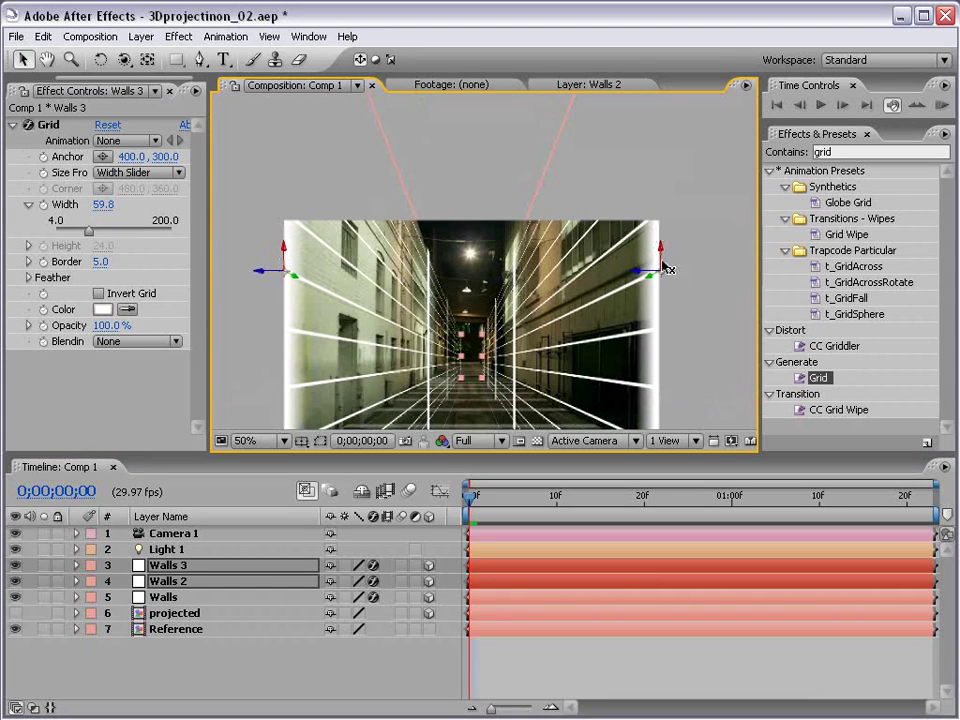
left_click_drag(662, 257, 663, 161)
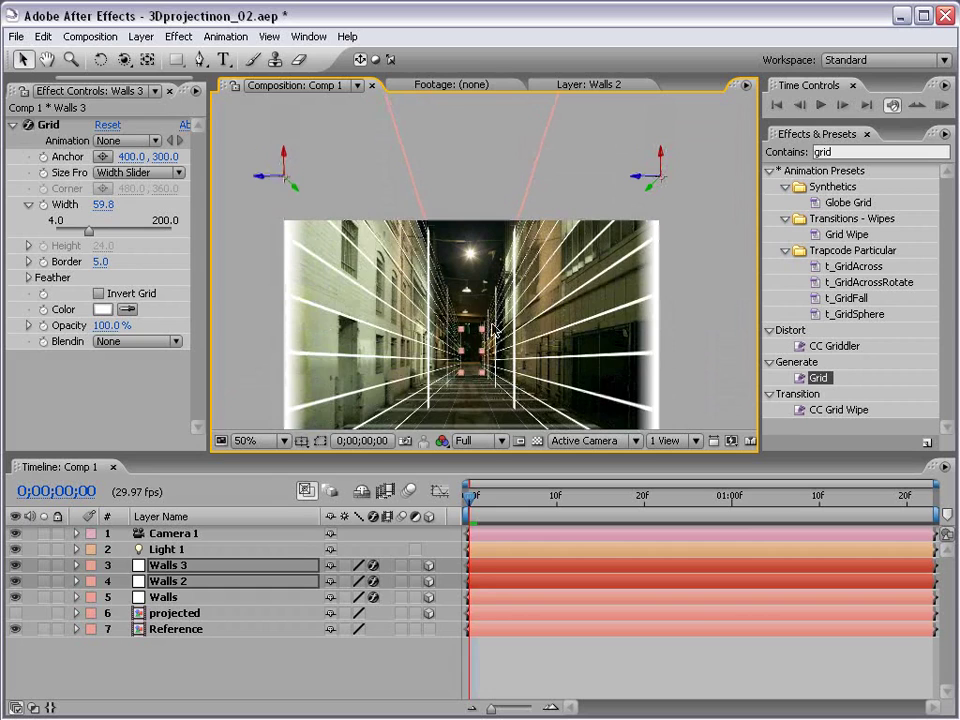
Orbit the camera to examine how the side walls meet the floor grid, and undo the orbit
key("space")
scroll(463, 349, "down", 1)
left_click_drag(462, 354, 491, 283)
scroll(491, 283, "up", 1)
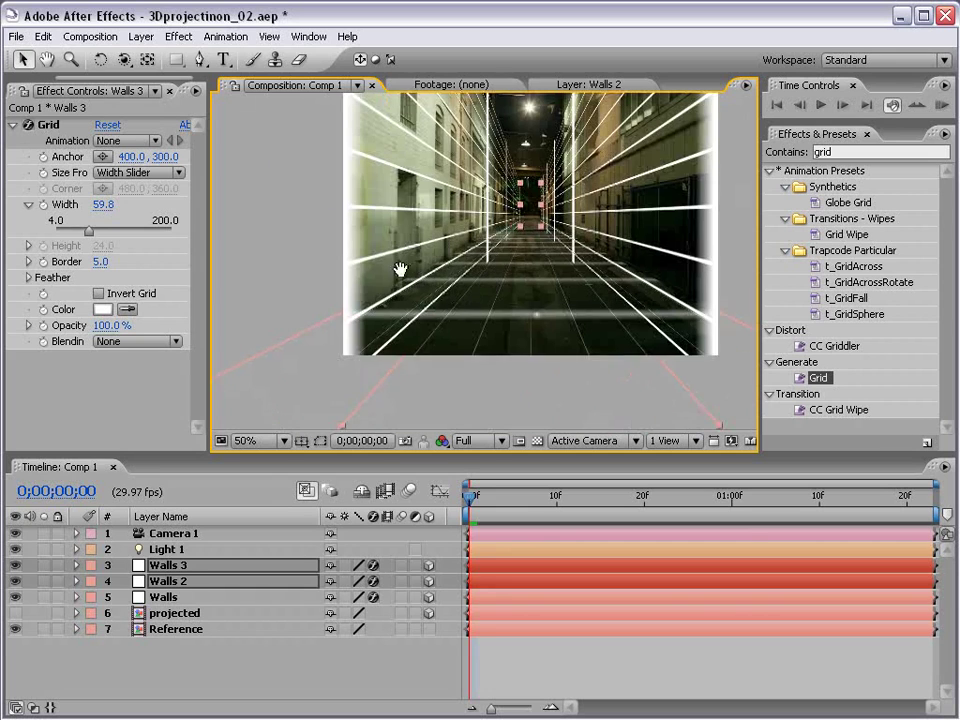
left_click_drag(410, 247, 497, 263)
key("c")
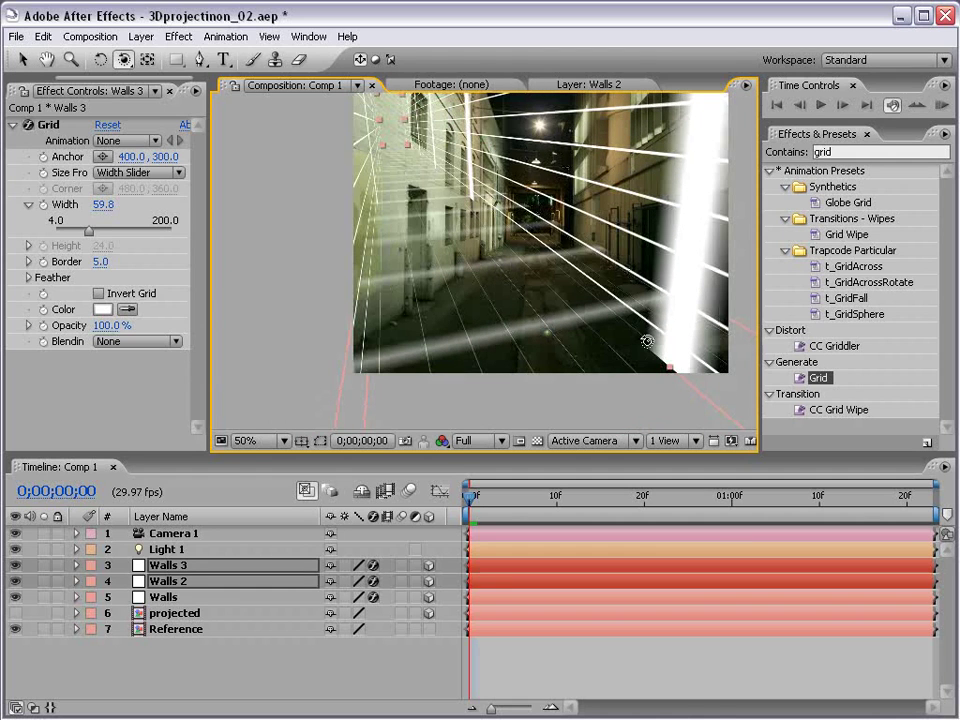
key("ctrl+z")
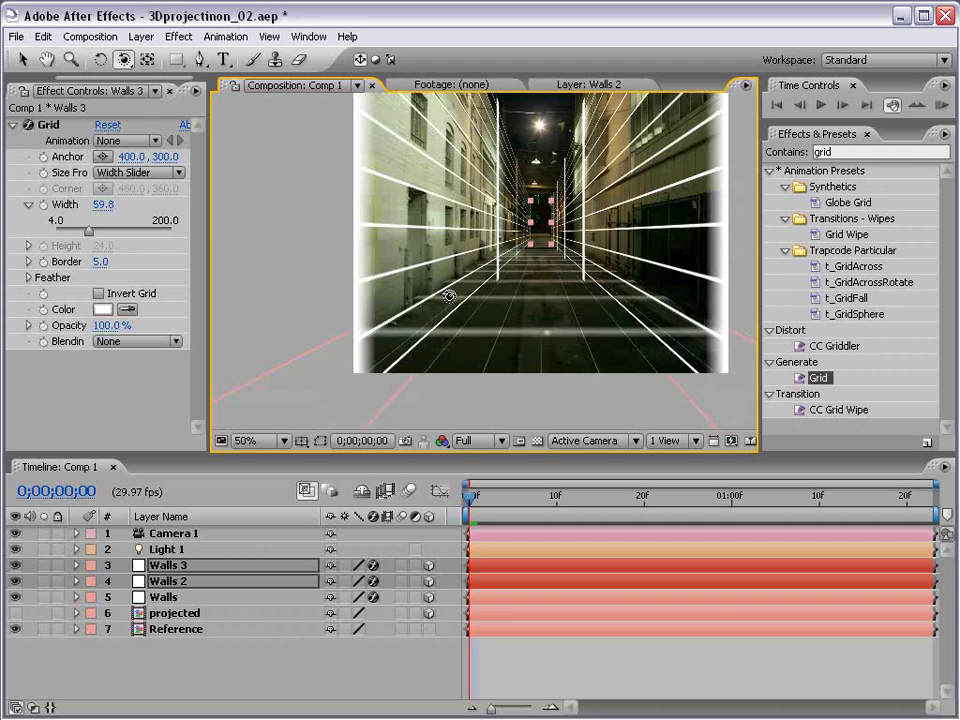
key("v")
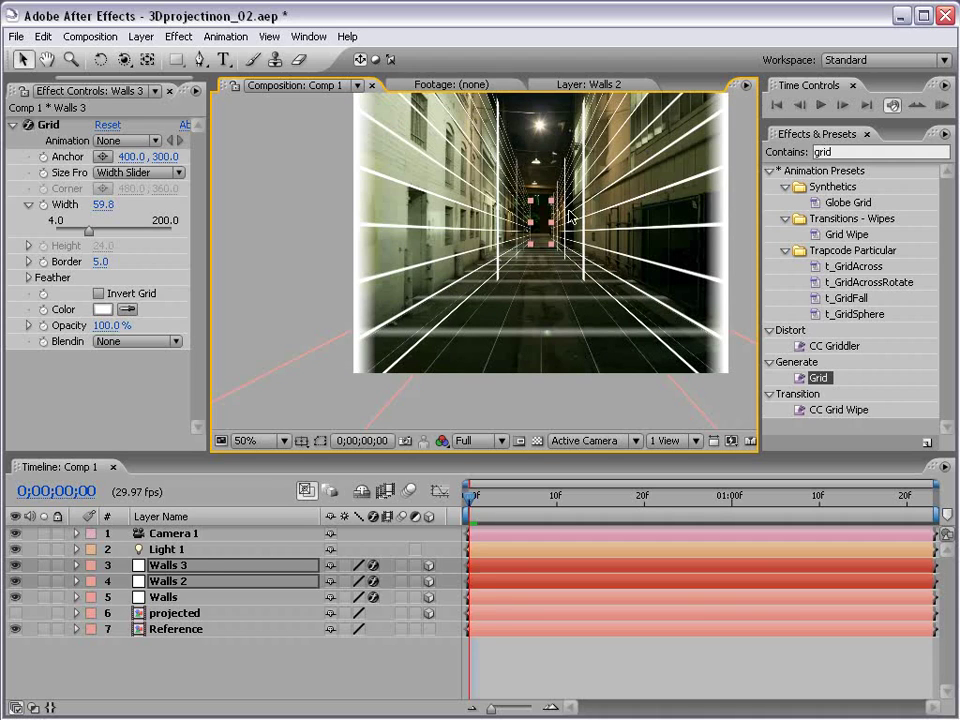
Raise Walls 2 and Walls 3 together until their lower edges line up with the floor grid
key("comma")
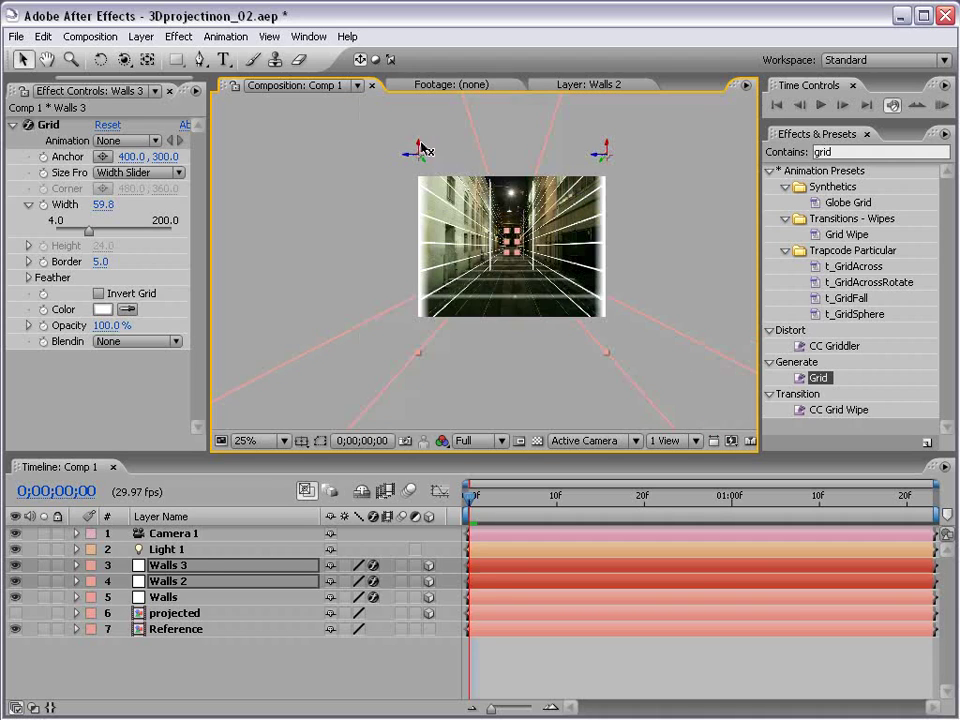
left_click_drag(421, 148, 420, 97)
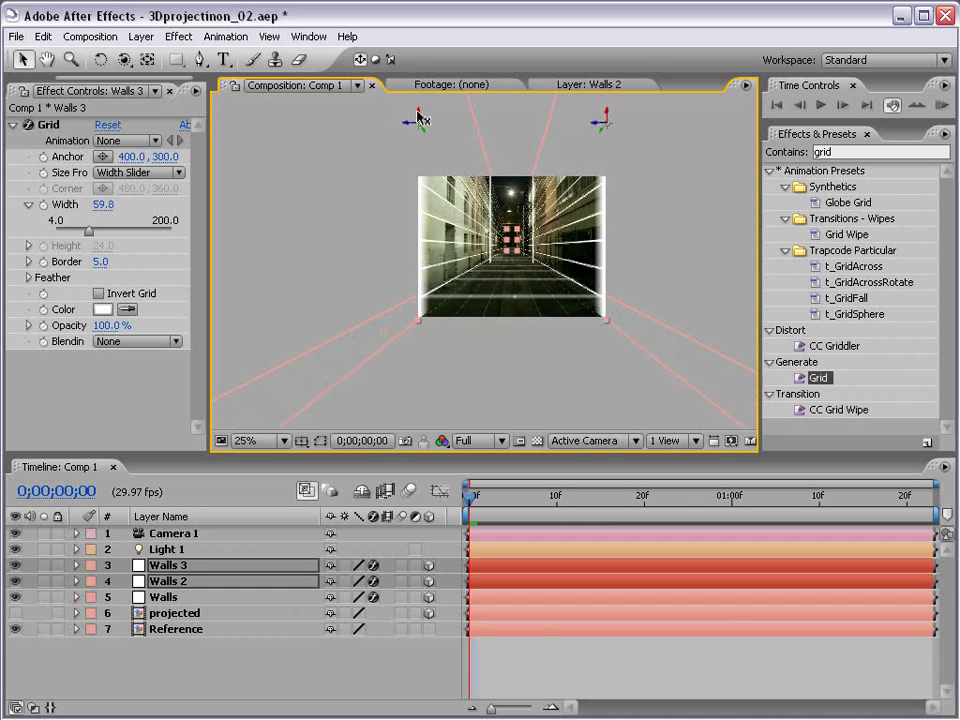
left_click(493, 636)
Duplicate the Walls floor layer and raise the copy slightly above the floor
key("period")
left_click_drag(510, 192, 463, 299)
left_click_drag(506, 372, 455, 257)
left_click(439, 292)
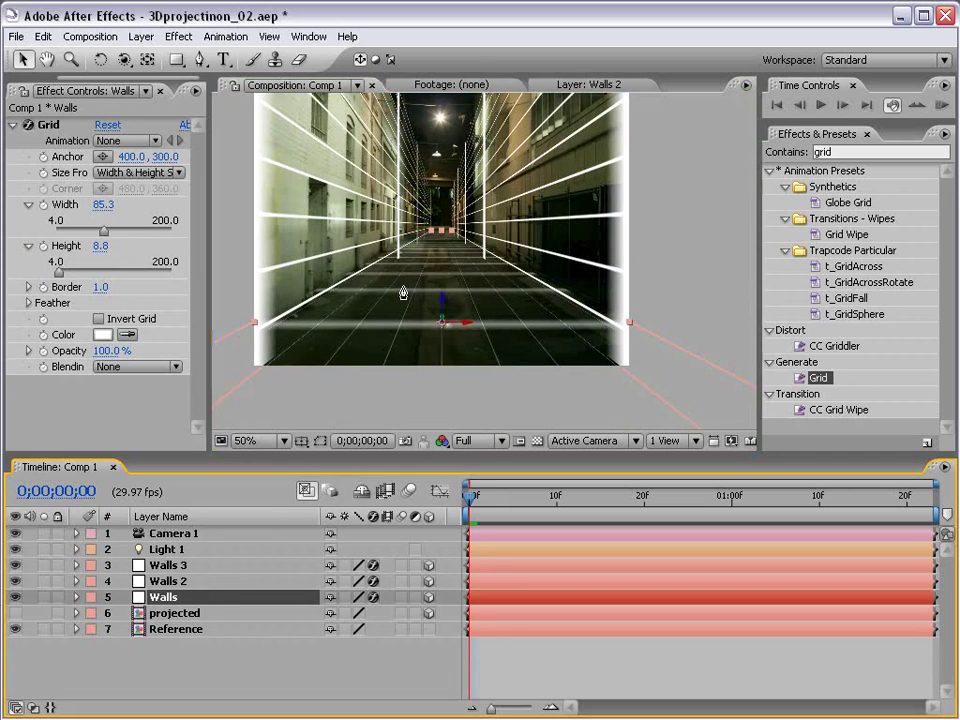
key("ctrl+d")
left_click_drag(443, 314, 447, 256)
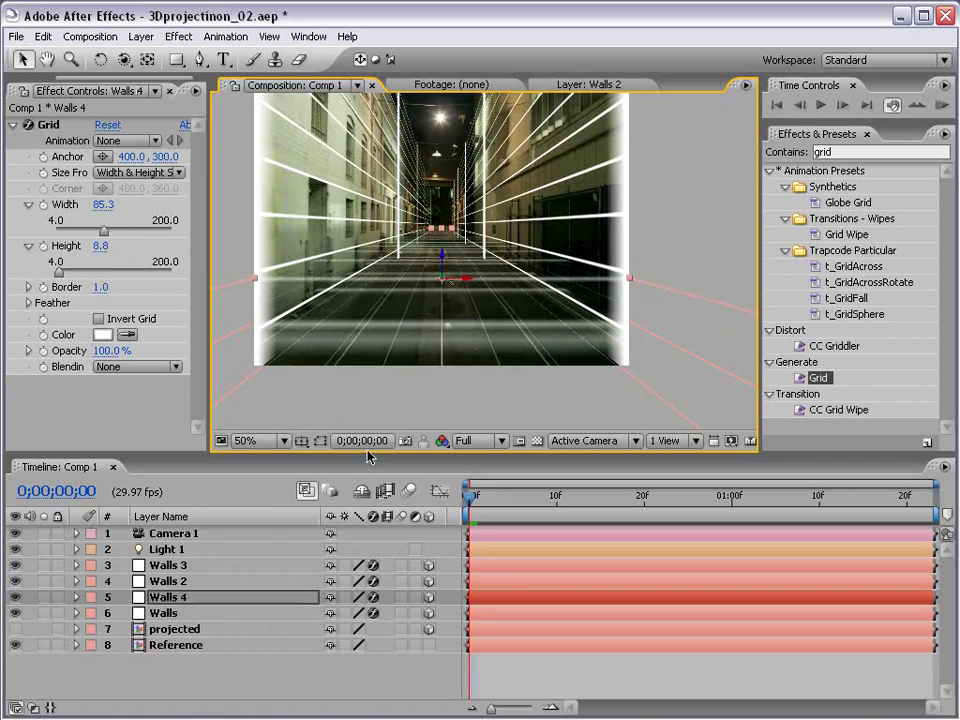
Reset the scale of Walls 4 to 100% and reset its Grid effect, sizing the grid by Width Slider
key("s")
right_click(192, 612)
left_click(220, 702)
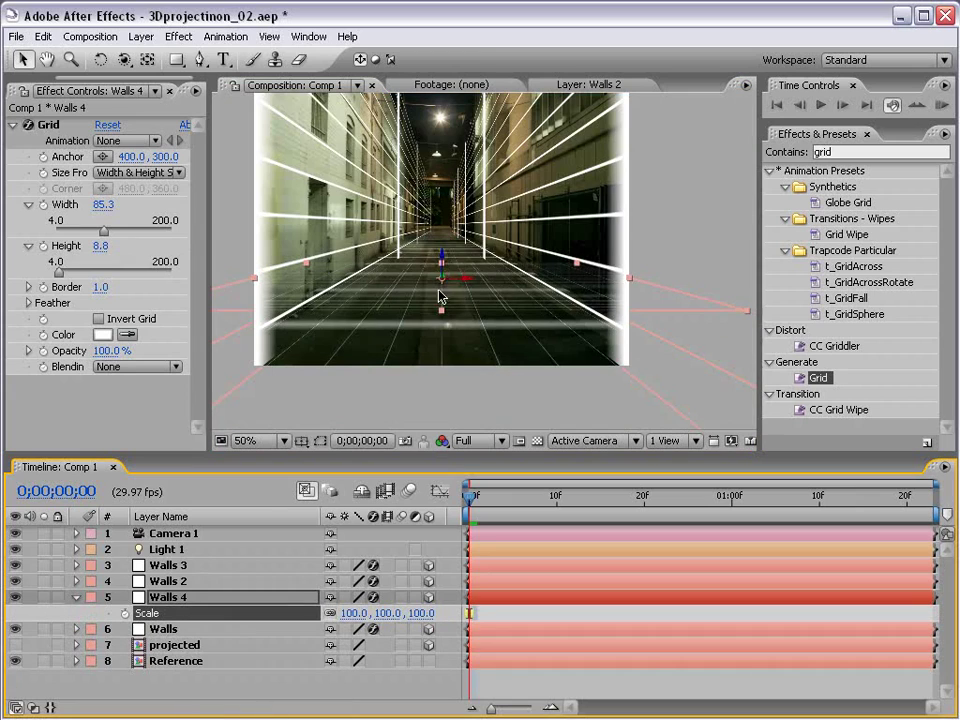
left_click(108, 126)
left_click(115, 170)
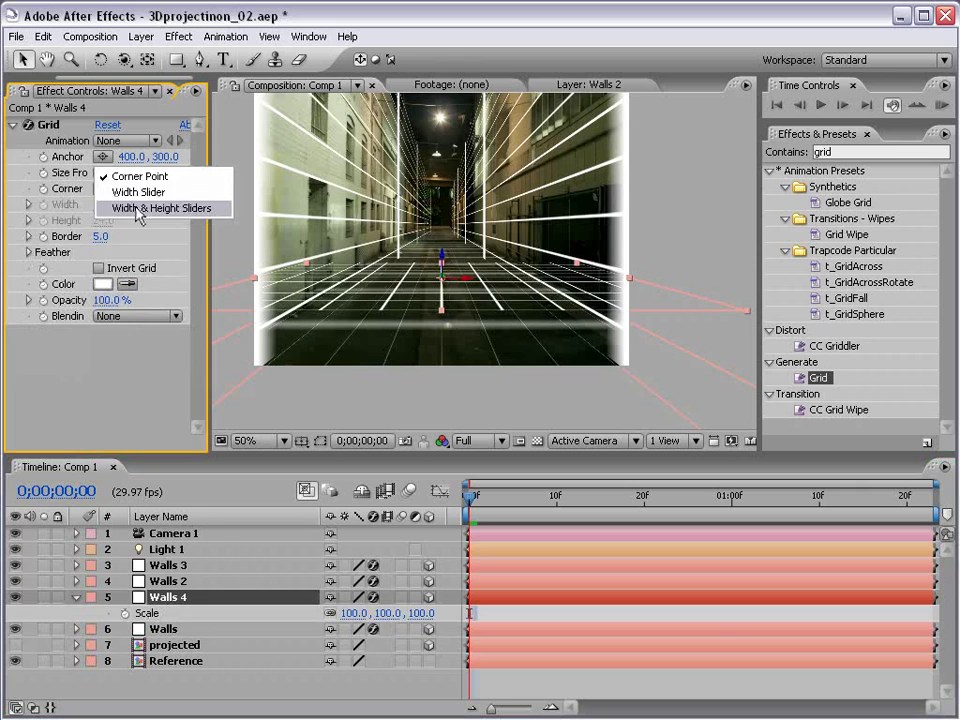
left_click(128, 190)
Rotate Walls 4 upright to face the camera and push it back toward the alley's far end
key("w")
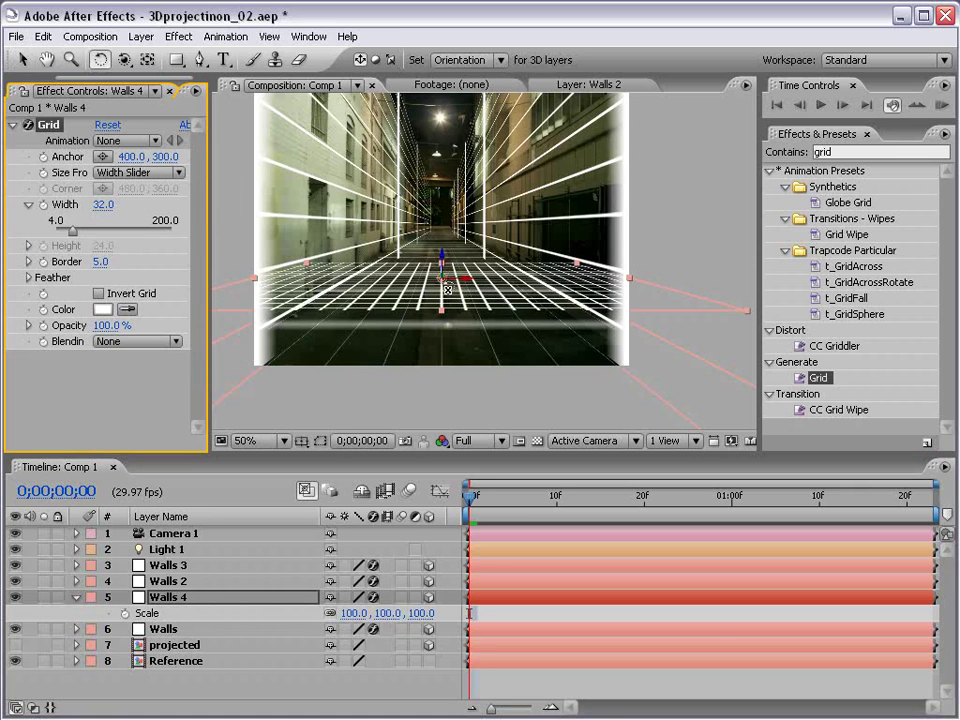
left_click_drag(447, 289, 440, 326)
key("v")
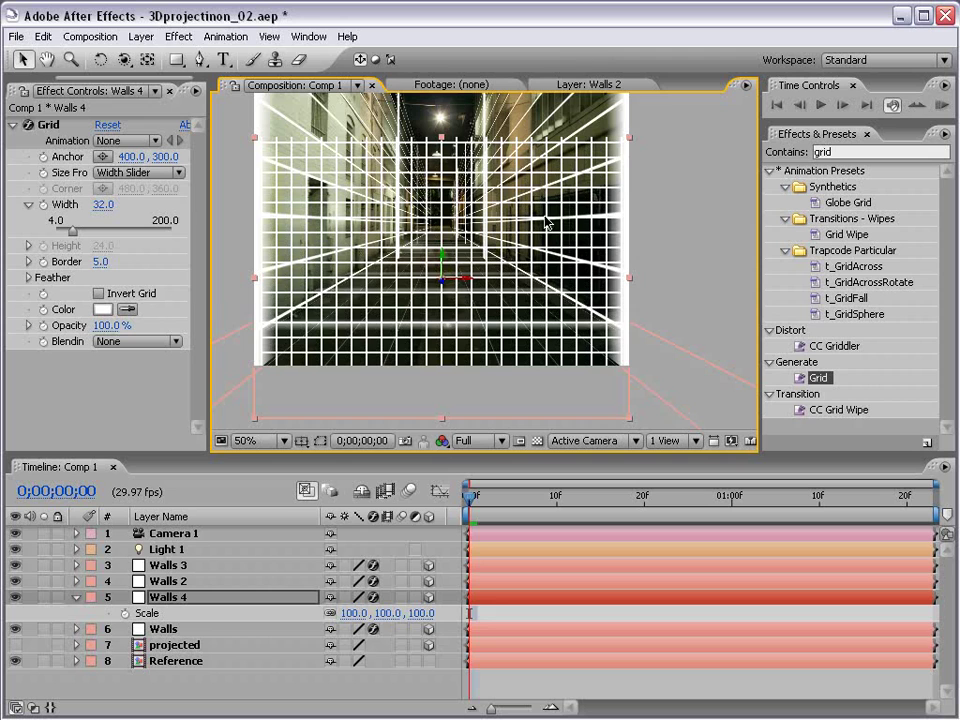
left_click_drag(450, 287, 509, 2)
scroll(436, 240, "up", 1)
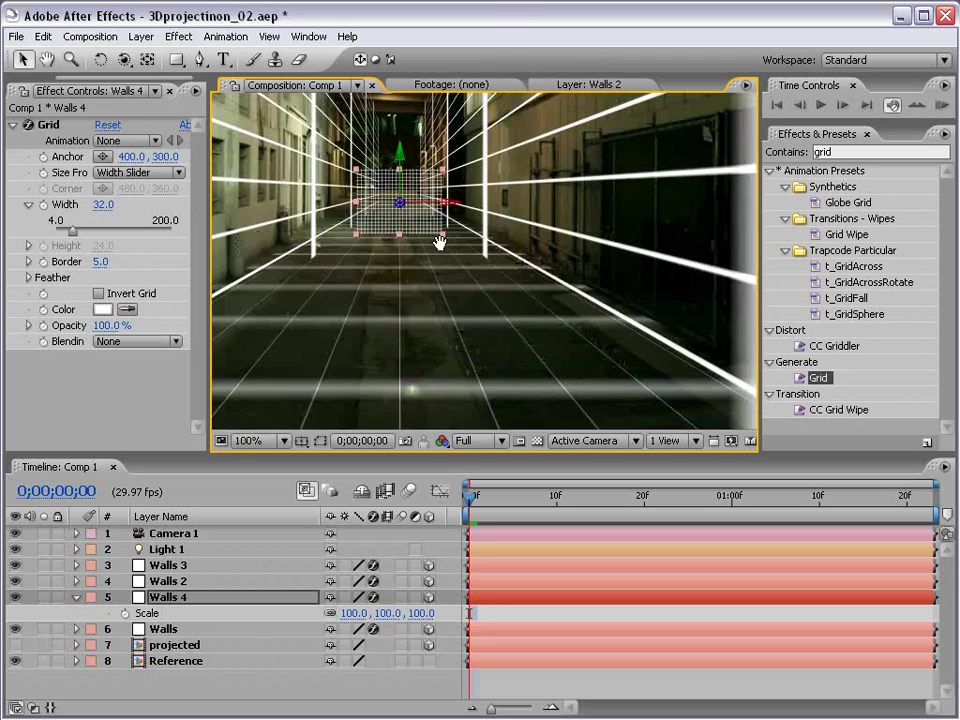
left_click_drag(439, 241, 459, 346)
scroll(402, 298, "down", 1)
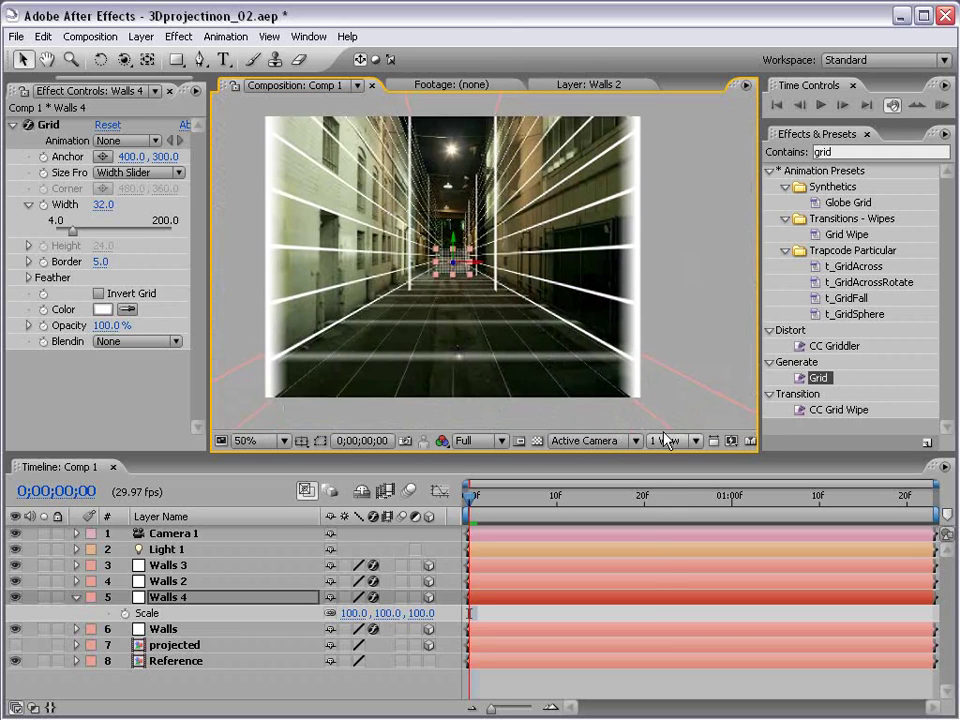
In the Top view, move Walls 4 back in depth until it closes off the far ends of the side walls
left_click(603, 450)
left_click(609, 538)
scroll(495, 330, "down", 6)
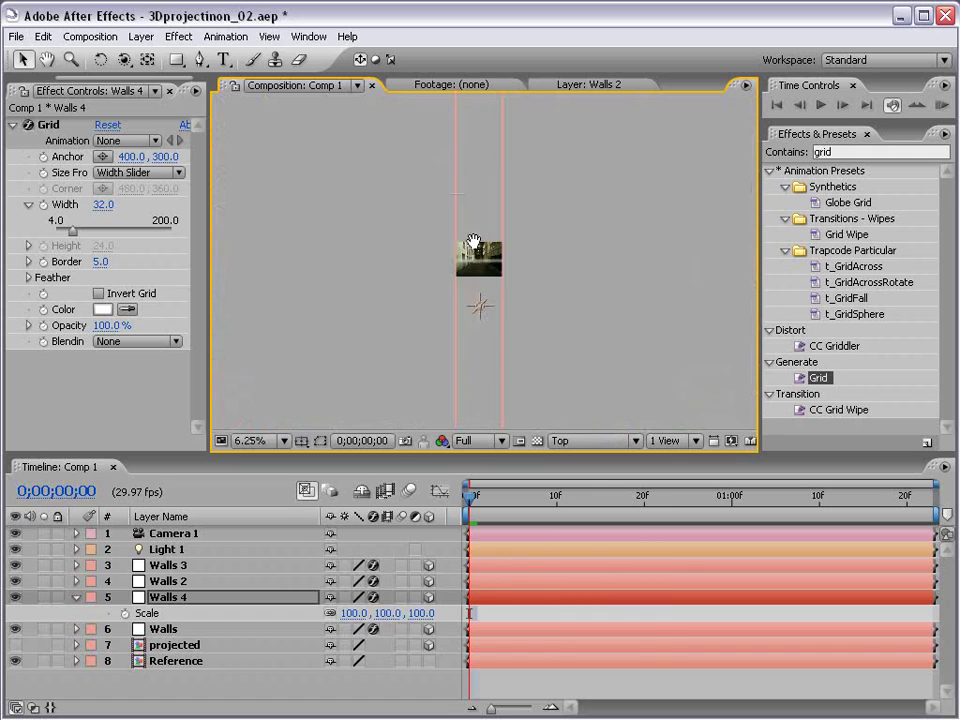
left_click_drag(495, 329, 495, 500)
scroll(475, 247, "down", 2)
scroll(482, 236, "up", 2)
left_click_drag(489, 189, 478, 258)
left_click_drag(451, 215, 452, 319)
key("shift+Up")
key("shift+Up")
key("shift+Up")
key("shift+Up")
key("shift+Up")
key("shift+Up")
key("shift+Up")
key("shift+Up")
key("shift+Up")
key("shift+Up")
key("shift+Up")
key("shift+Up")
key("shift+Up")
key("shift+Up")
key("shift+Up")
key("shift+Up")
key("shift+Up")
key("shift+Up")
key("shift+Up")
key("shift+Up")
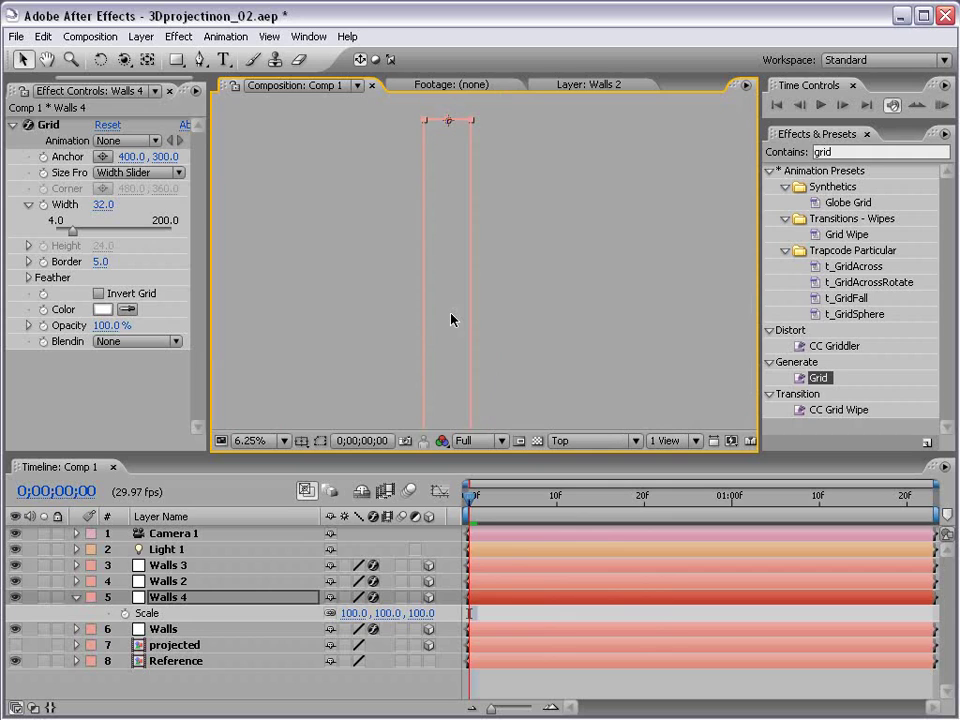
left_click_drag(469, 219, 480, 311)
scroll(480, 311, "up", 1)
left_click_drag(419, 114, 428, 188)
scroll(428, 188, "up", 1)
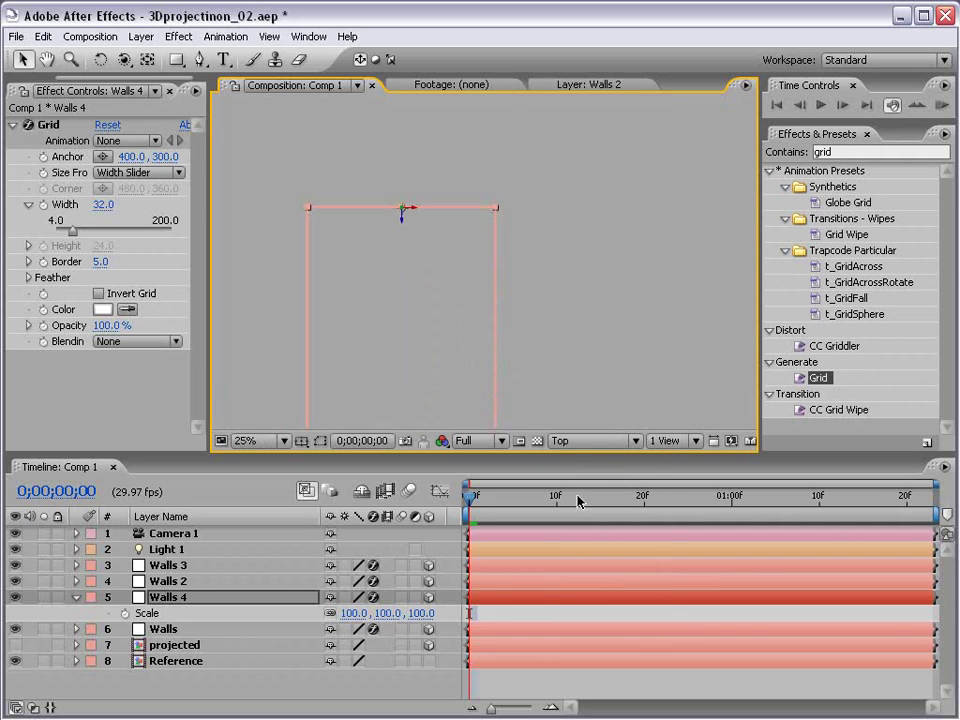
Return to the Active Camera view and frame the back wall grid at the end of the alley
left_click(590, 441)
left_click(569, 458)
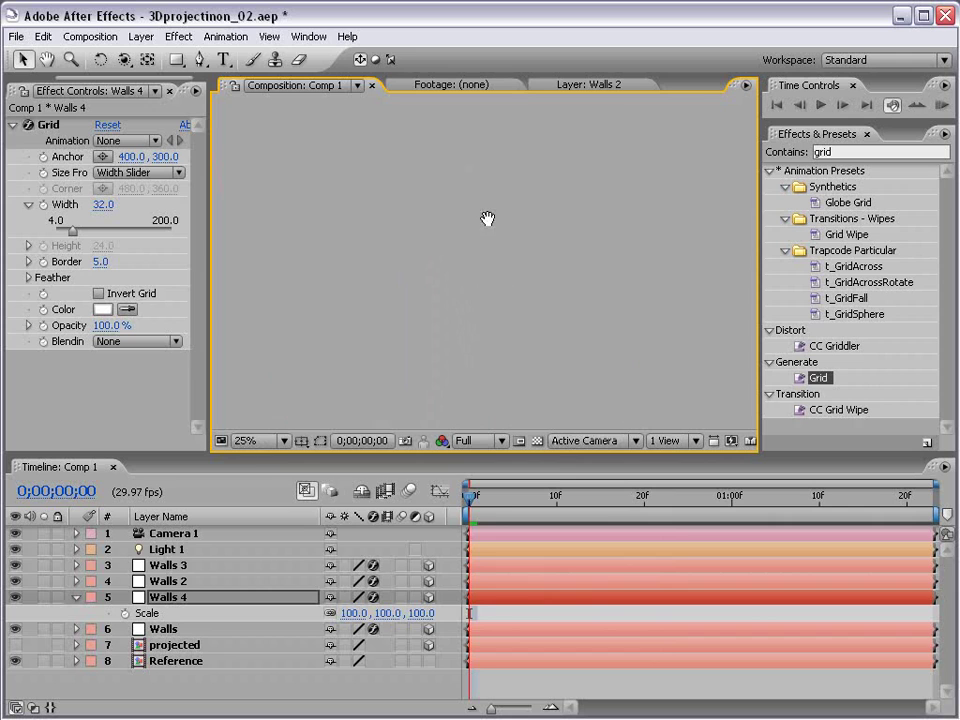
scroll(489, 216, "down", 3)
scroll(477, 336, "up", 5)
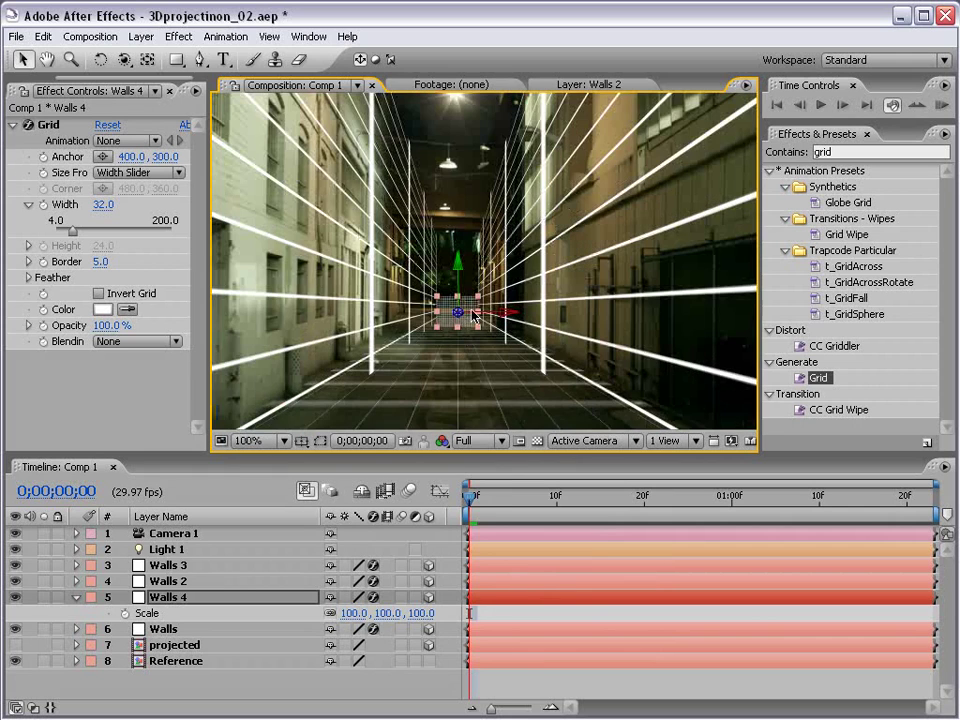
Scale Walls 4 to about 618% wide by 1143% high and raise it so its lower edge meets the floor's far end
left_click_drag(478, 298, 549, 142)
scroll(525, 185, "down", 1)
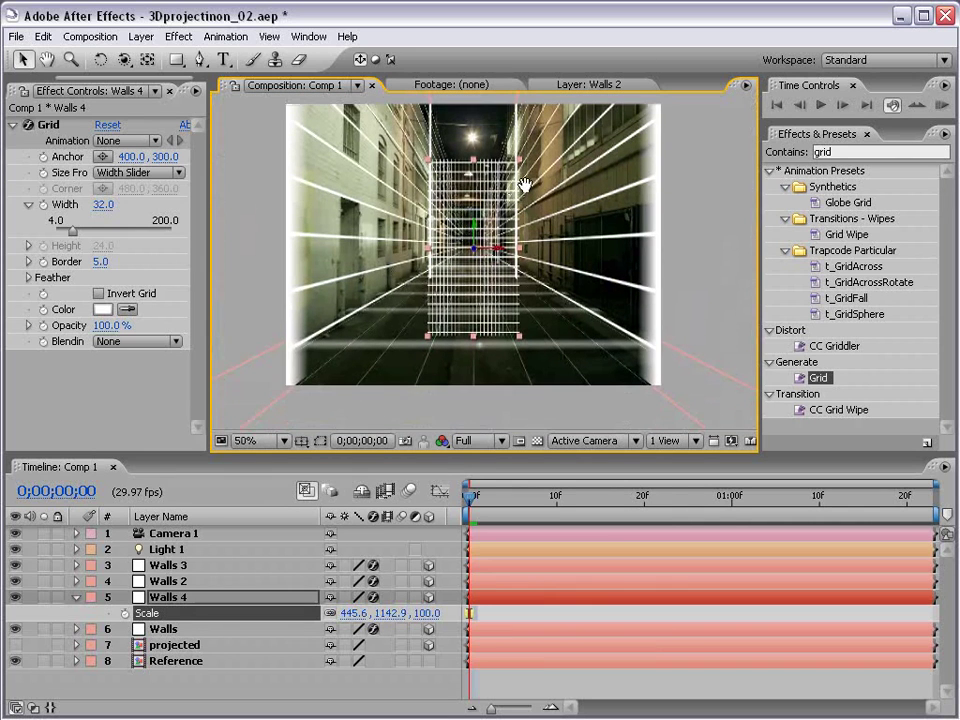
left_click_drag(478, 238, 476, 116)
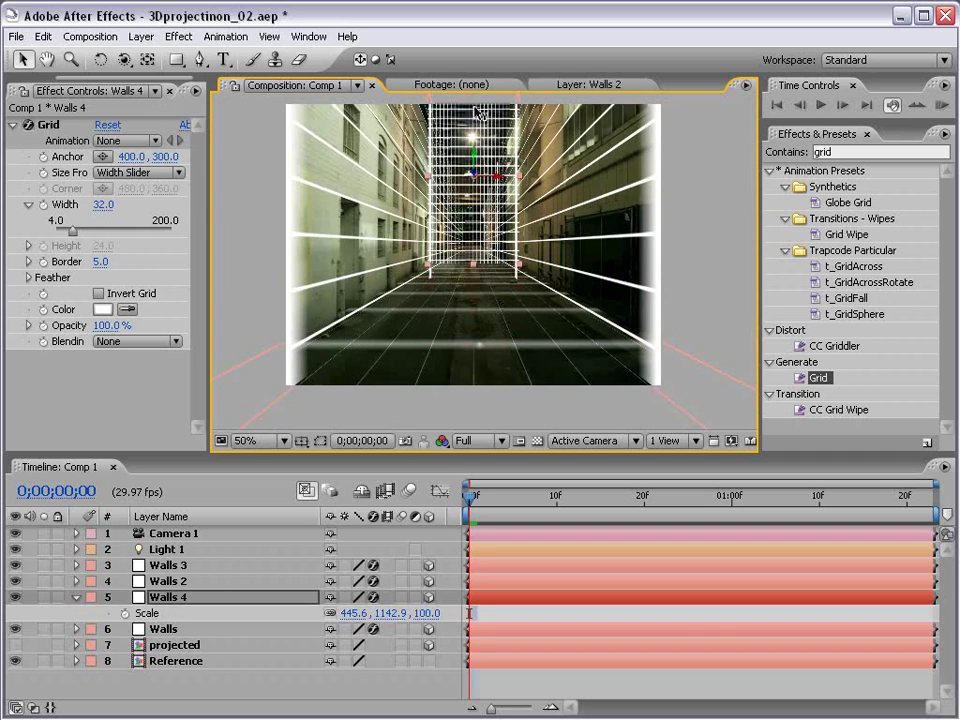
left_click_drag(518, 178, 536, 180)
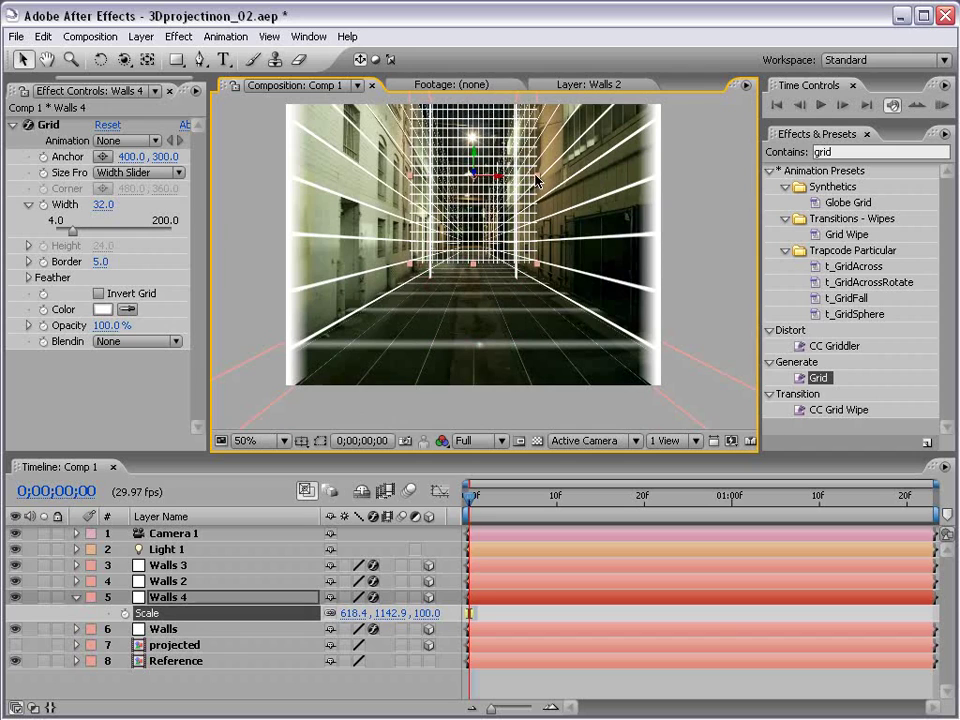
left_click(357, 680)
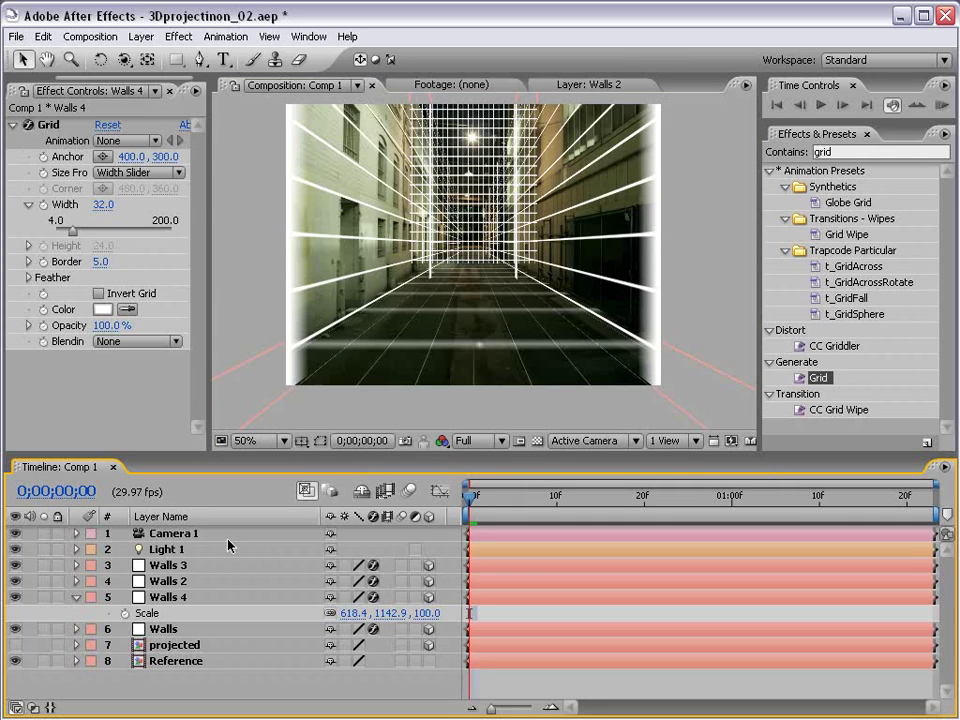
left_click(77, 598)
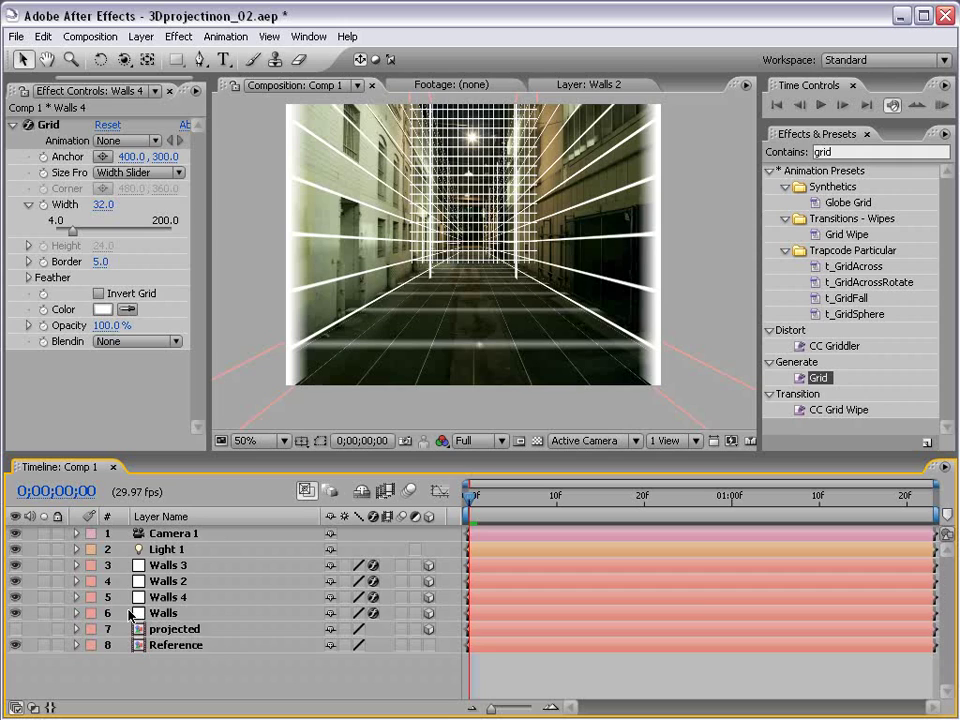
Make the projected layer visible and hide the Reference layer
left_click(175, 629)
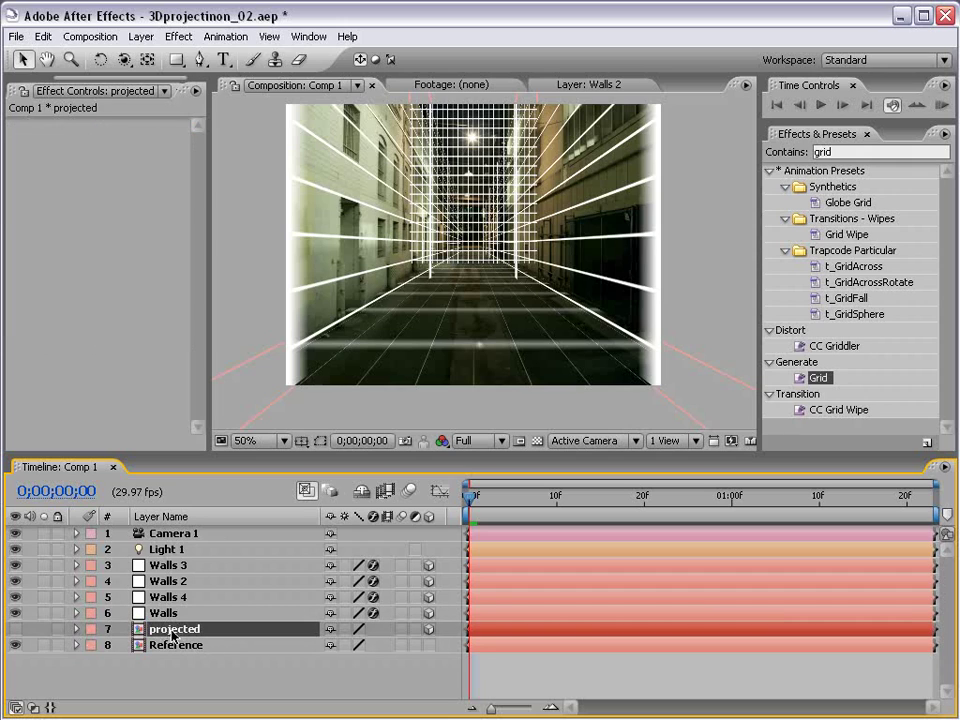
left_click(16, 629)
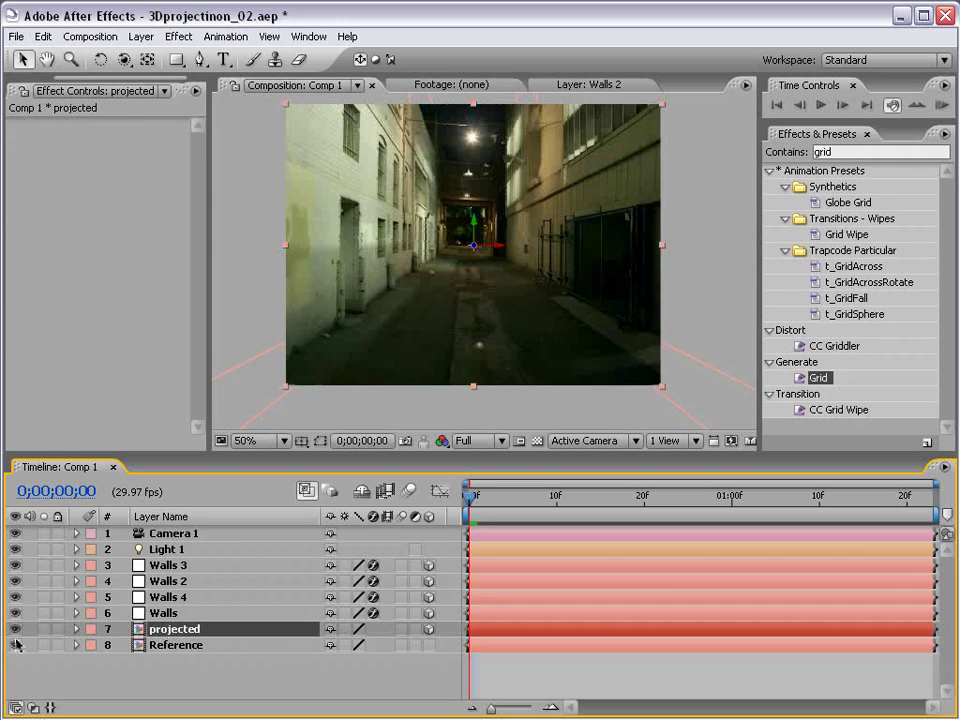
left_click(16, 645)
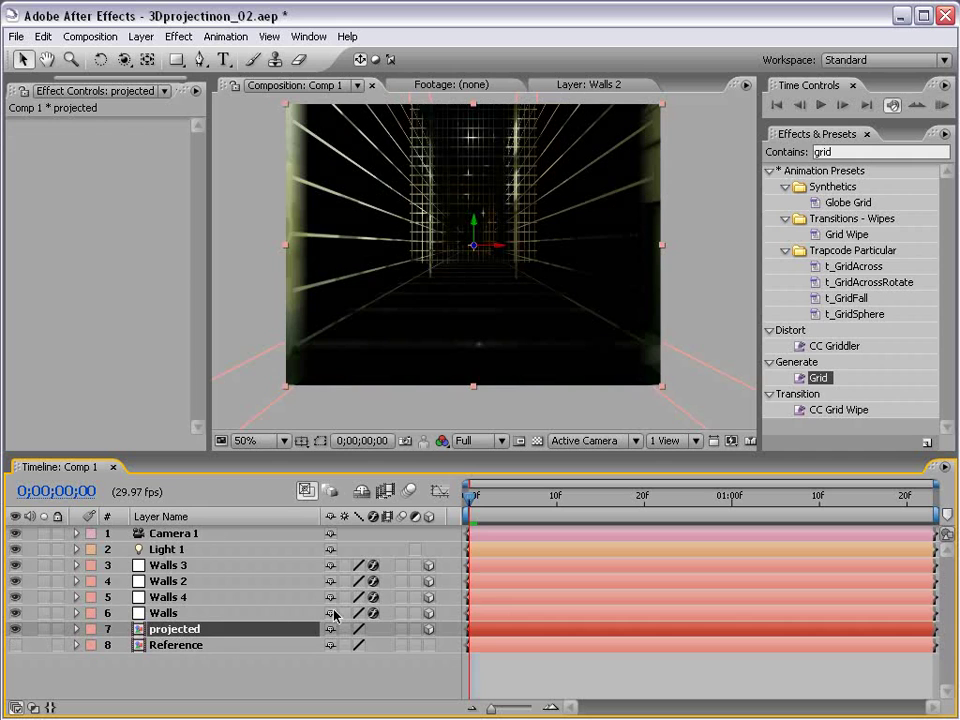
Switch off the Grid effects on all four Walls layers and check the projected photo in an enlarged view
left_click_drag(373, 613, 376, 572)
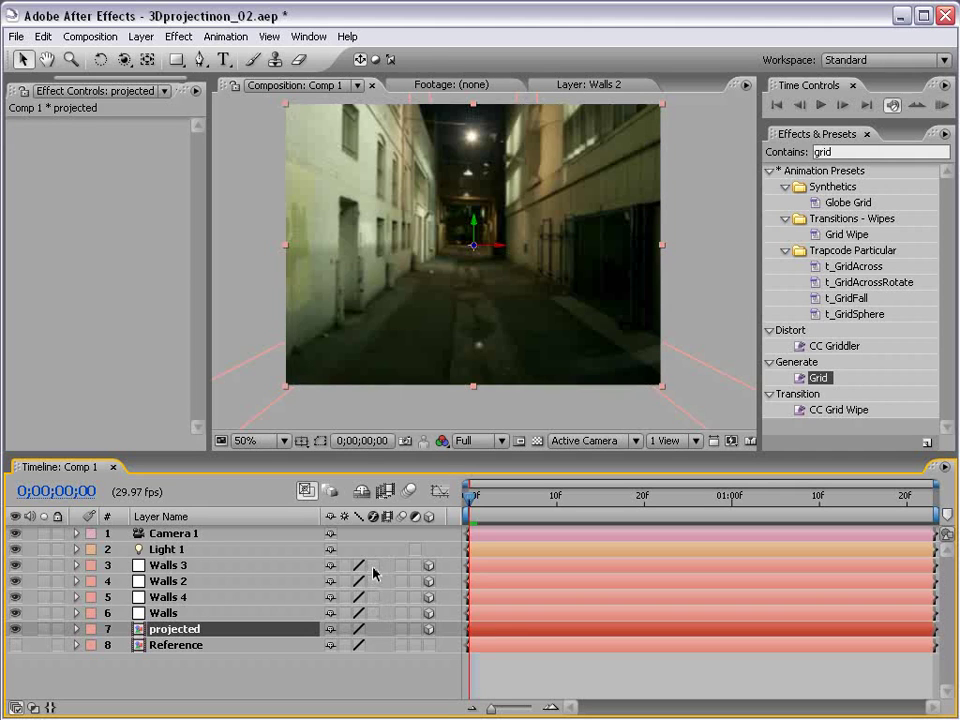
key("grave")
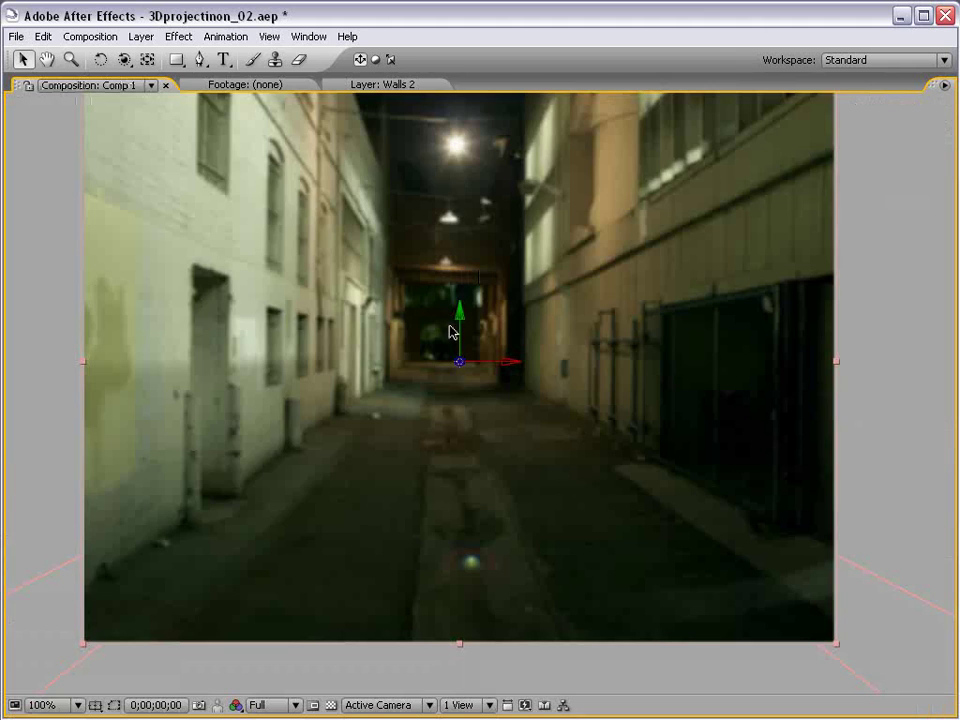
key("grave")
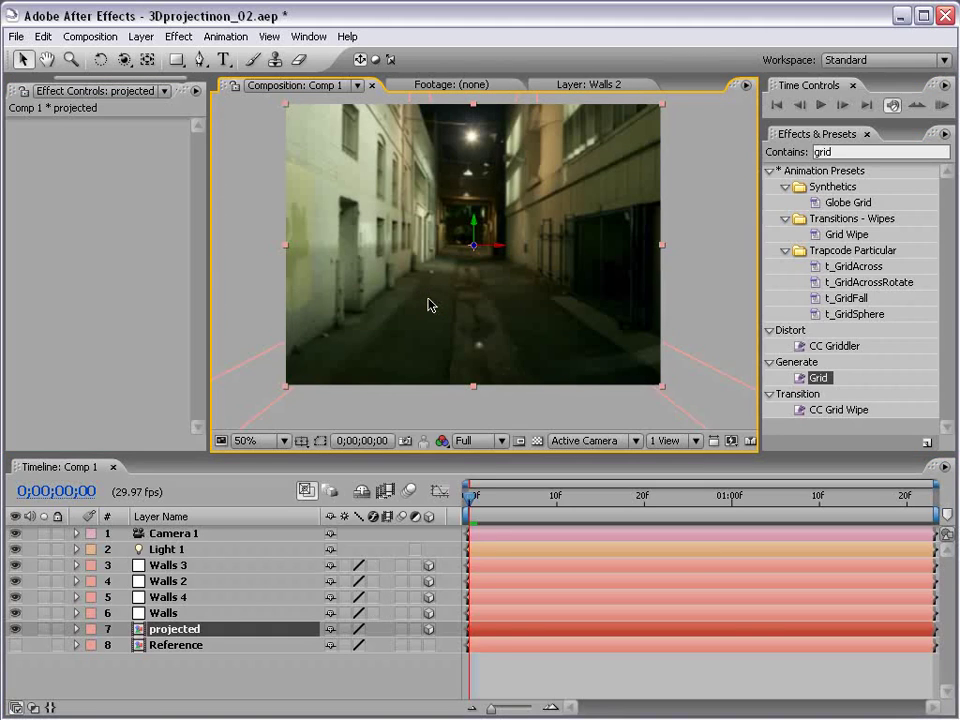
Set the Advanced 3D renderer's shadow map resolution to 3000 in the composition settings
left_click(92, 36)
left_click(122, 79)
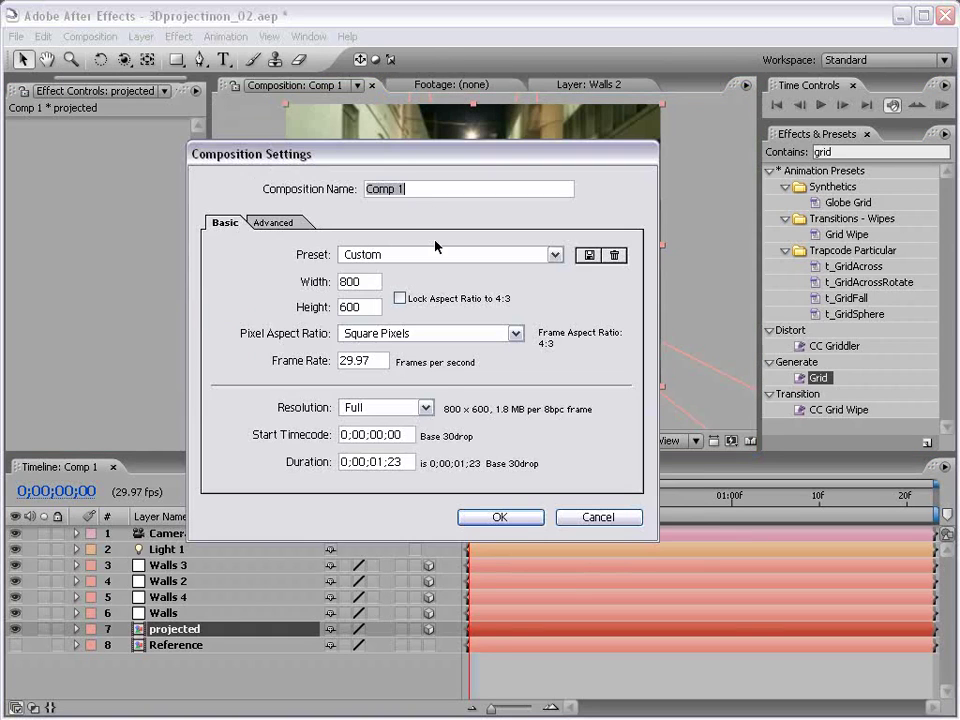
left_click(275, 222)
left_click(510, 402)
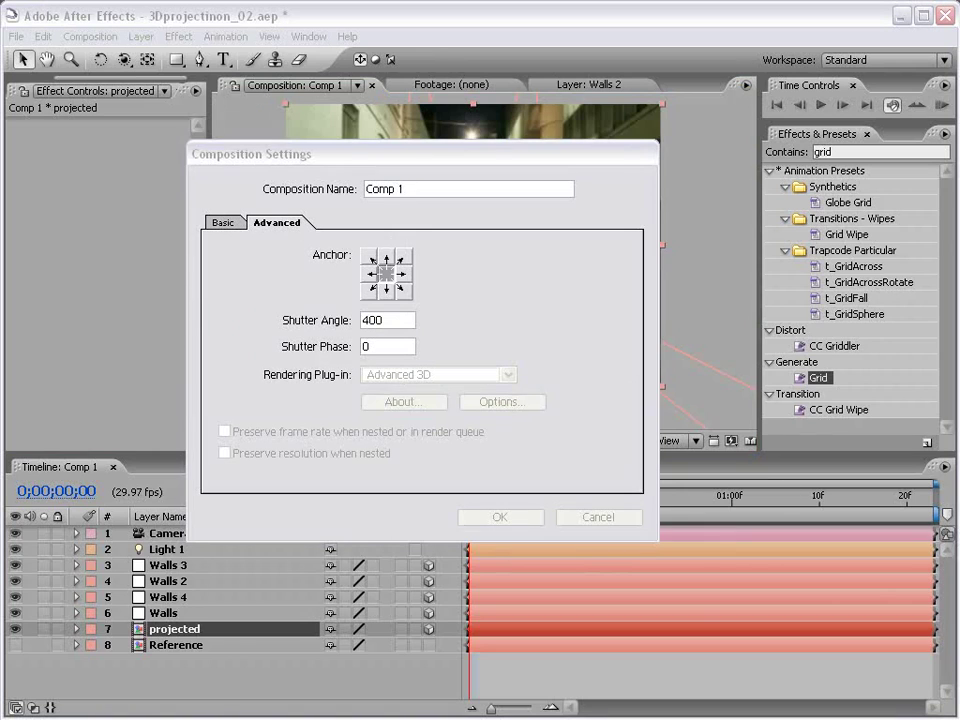
left_click(507, 445)
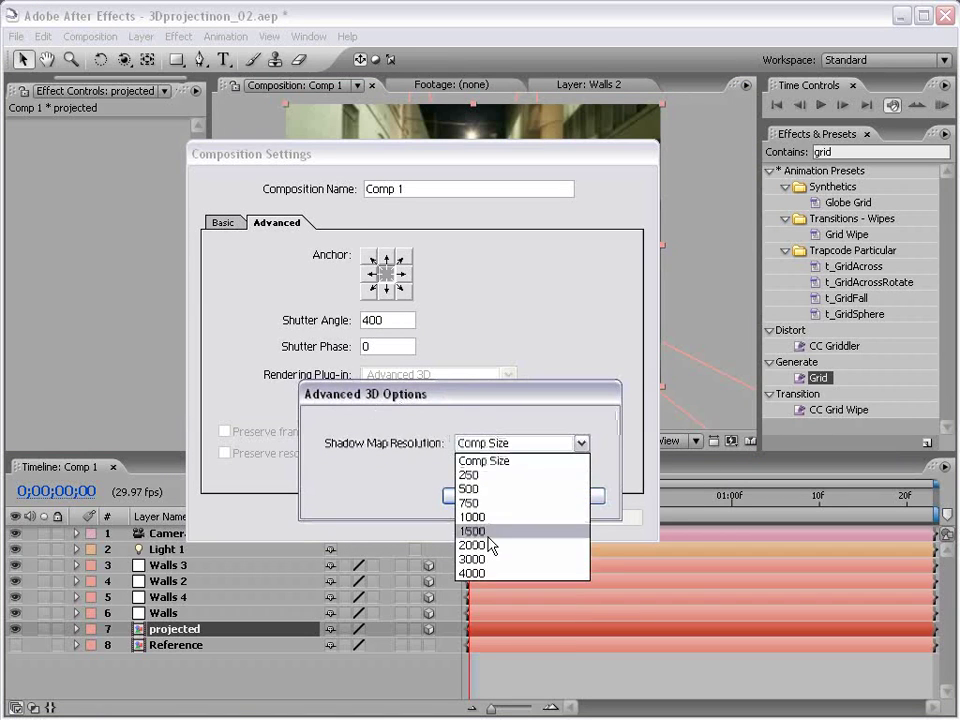
left_click(490, 561)
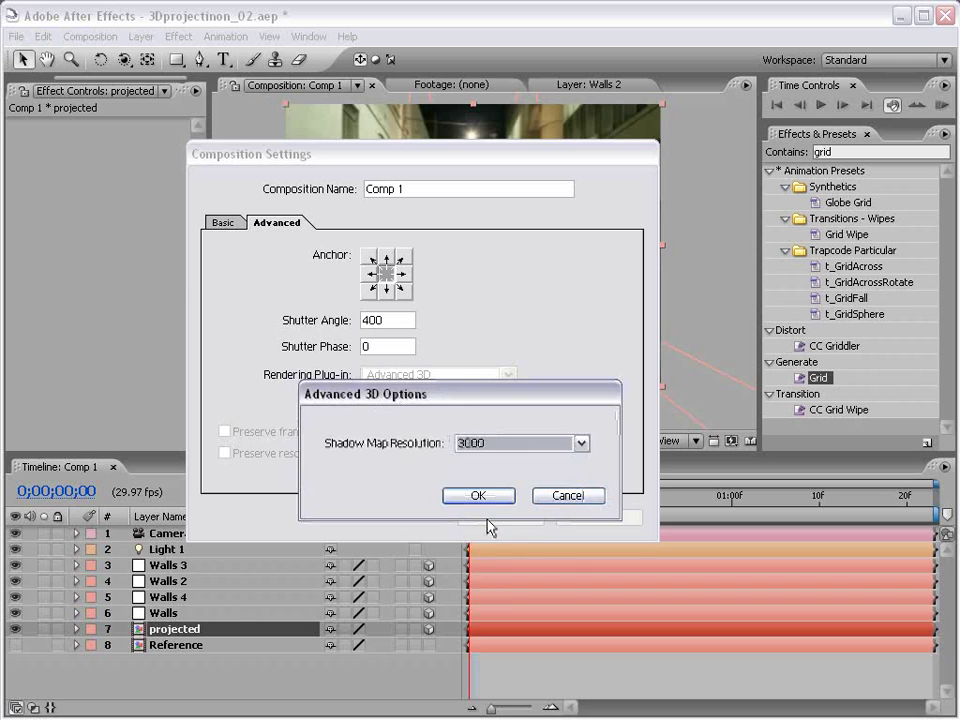
left_click(478, 495)
left_click(468, 514)
left_click(490, 517)
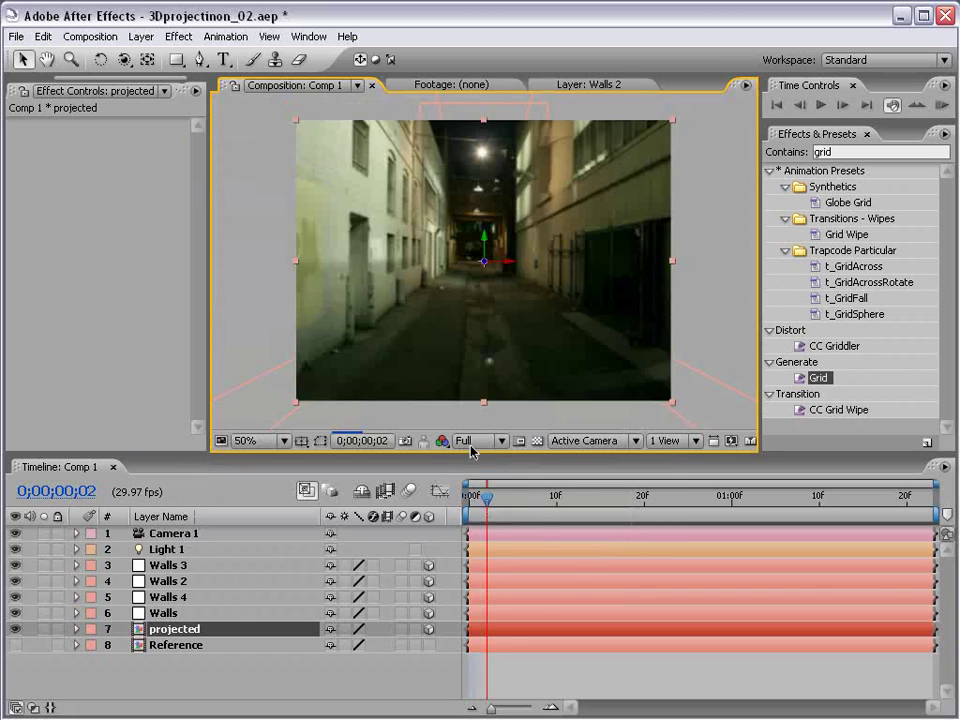
Lower the preview resolution to Half and inspect the projected alley in an enlarged view
left_click(474, 442)
left_click(471, 474)
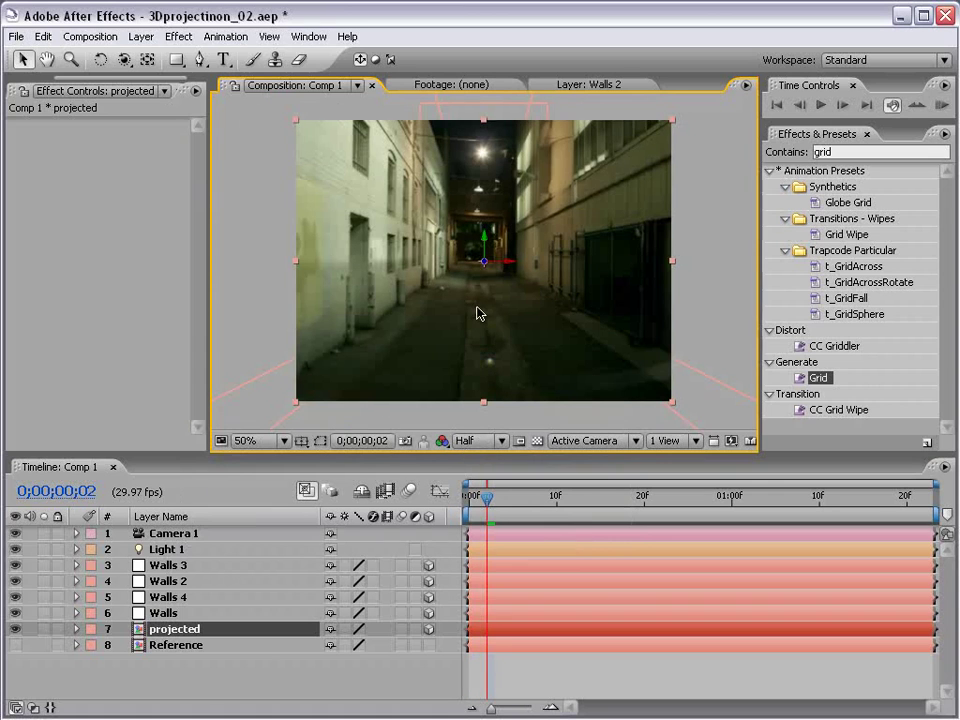
key("grave")
key("period")
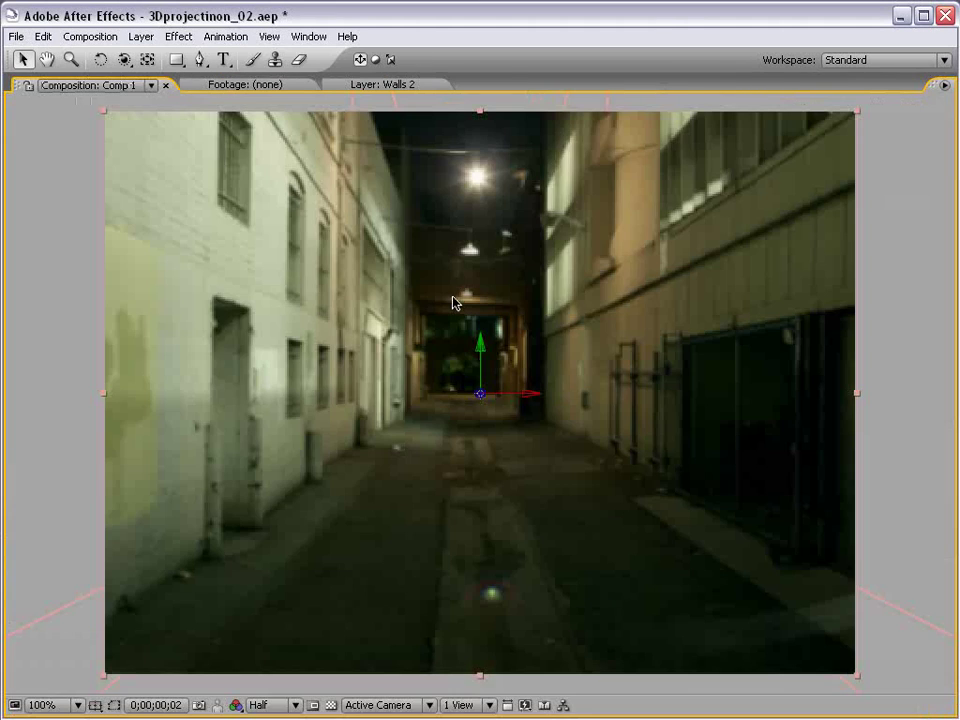
key("comma")
key("grave")
left_click_drag(501, 244, 497, 257)
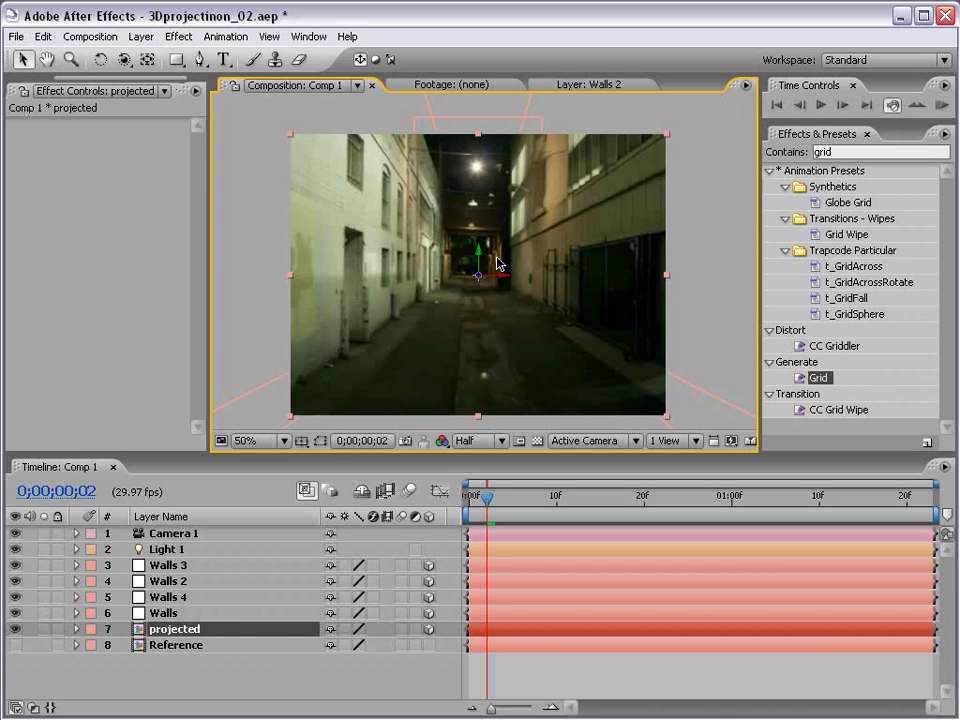
Deselect all layers and activate the Track Z Camera tool
left_click(540, 681)
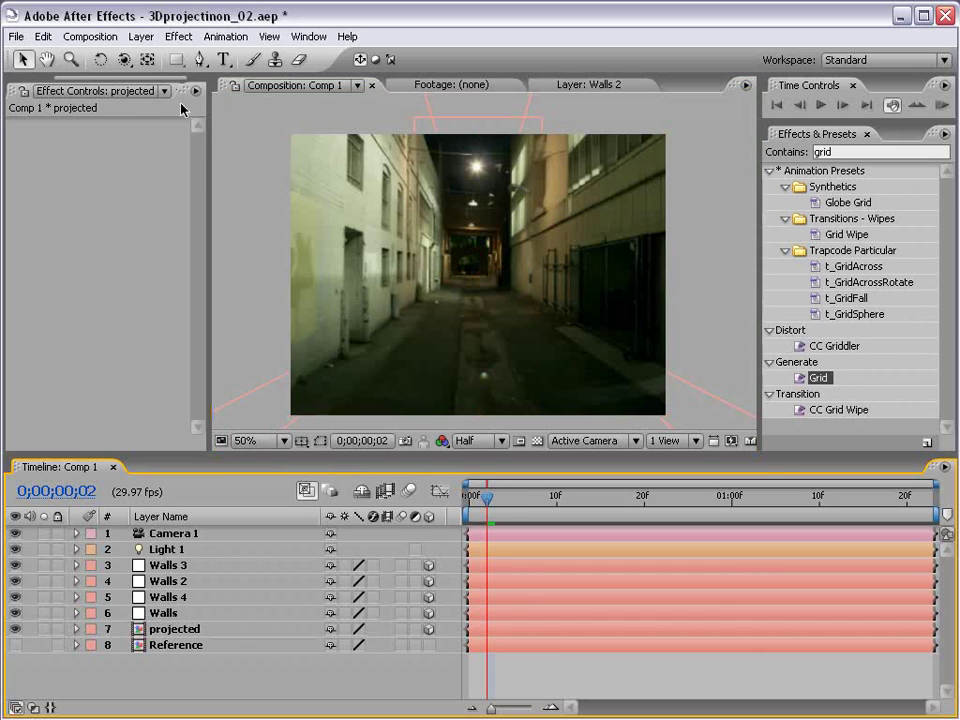
left_click_drag(124, 59, 170, 99)
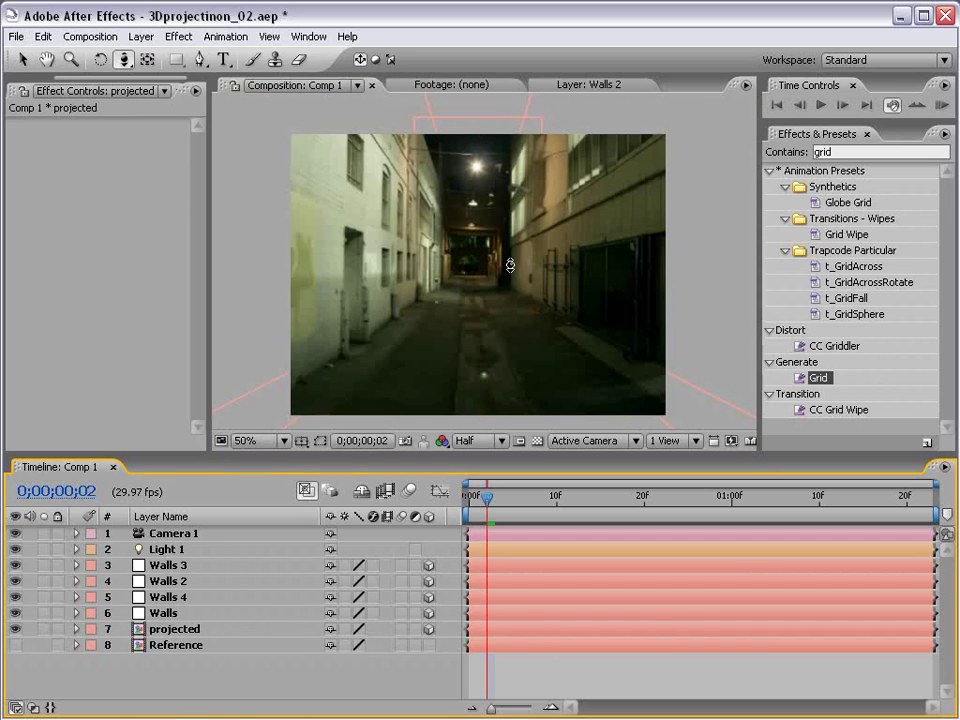
key("grave")
key("grave")
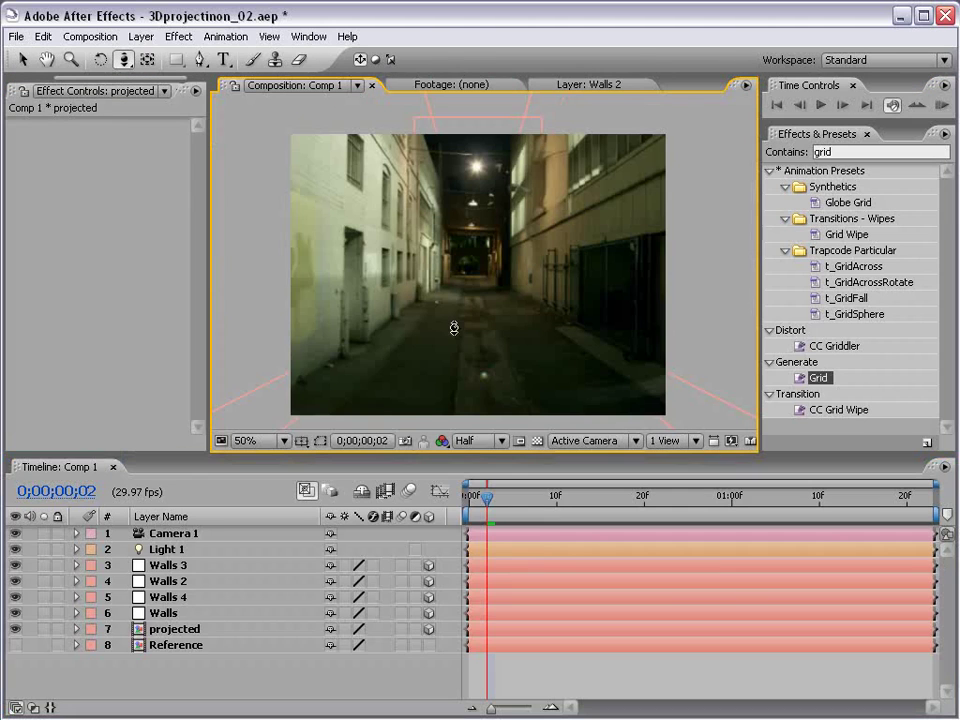
Switch the preview resolution to Full and examine the sharpness of the projected alley in an enlarged view
left_click(465, 443)
left_click(483, 454)
left_click(475, 443)
left_click(470, 473)
left_click(475, 443)
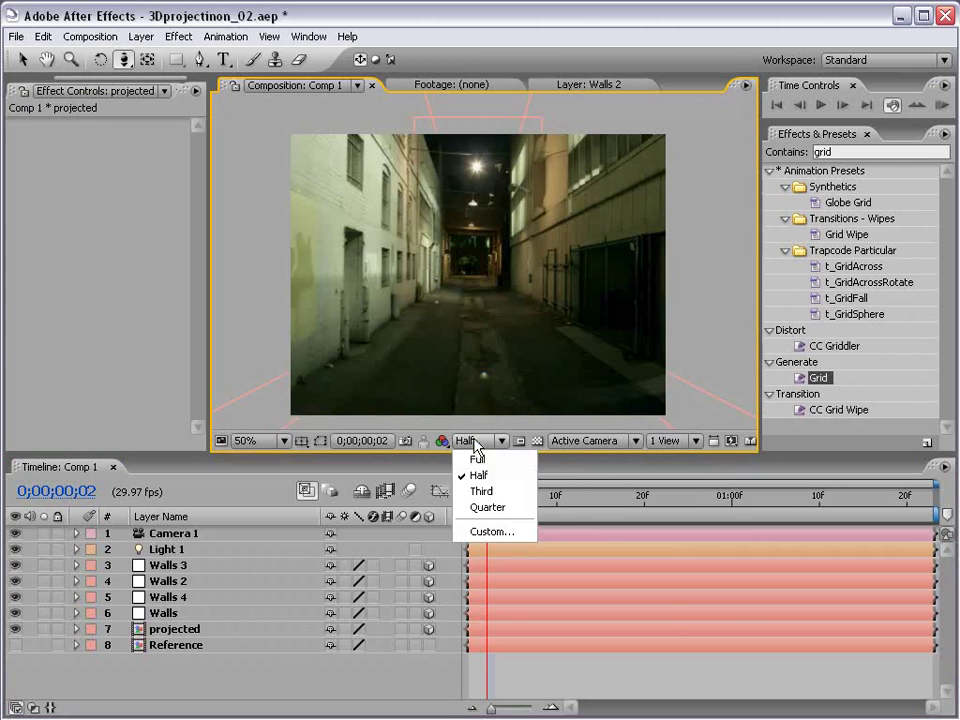
left_click(473, 456)
key("grave")
left_click_drag(466, 445, 472, 420)
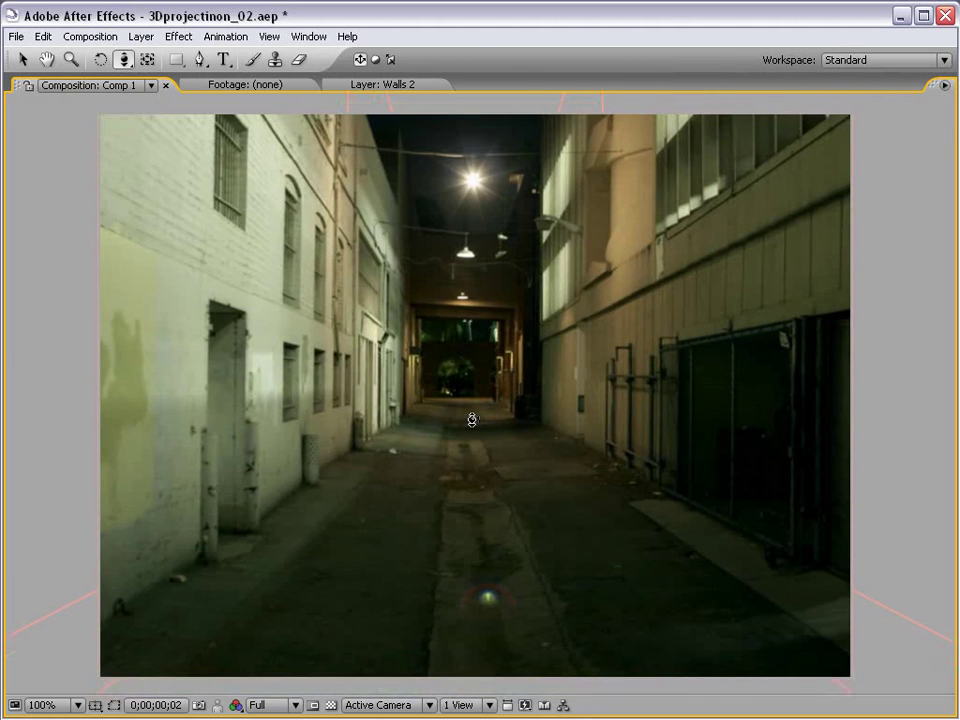
key("grave")
key("grave")
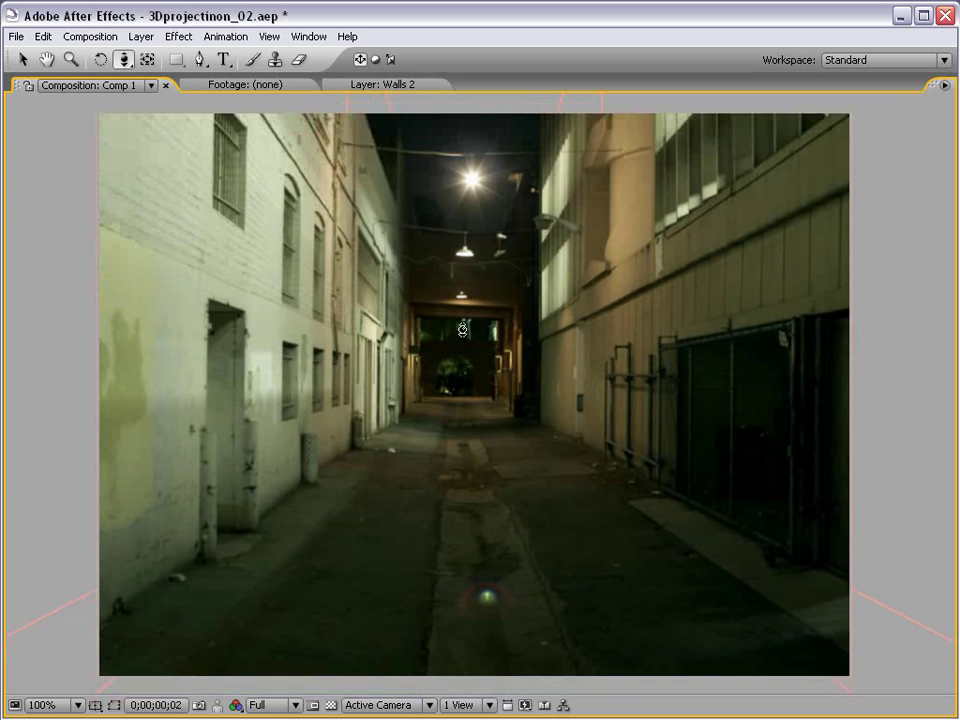
Reduce the preview resolution to Half, then Quarter, and dolly the camera along the alley to test the projection's depth
key("ctrl+shift+j")
left_click_drag(454, 435, 438, 396)
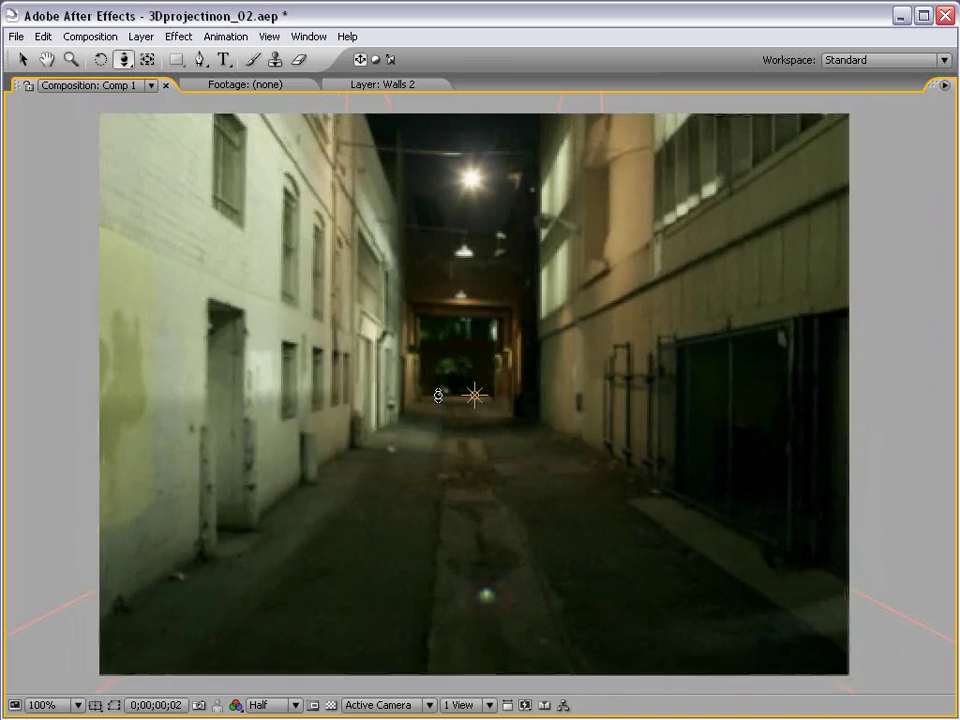
key("grave")
left_click(474, 444)
left_click(495, 508)
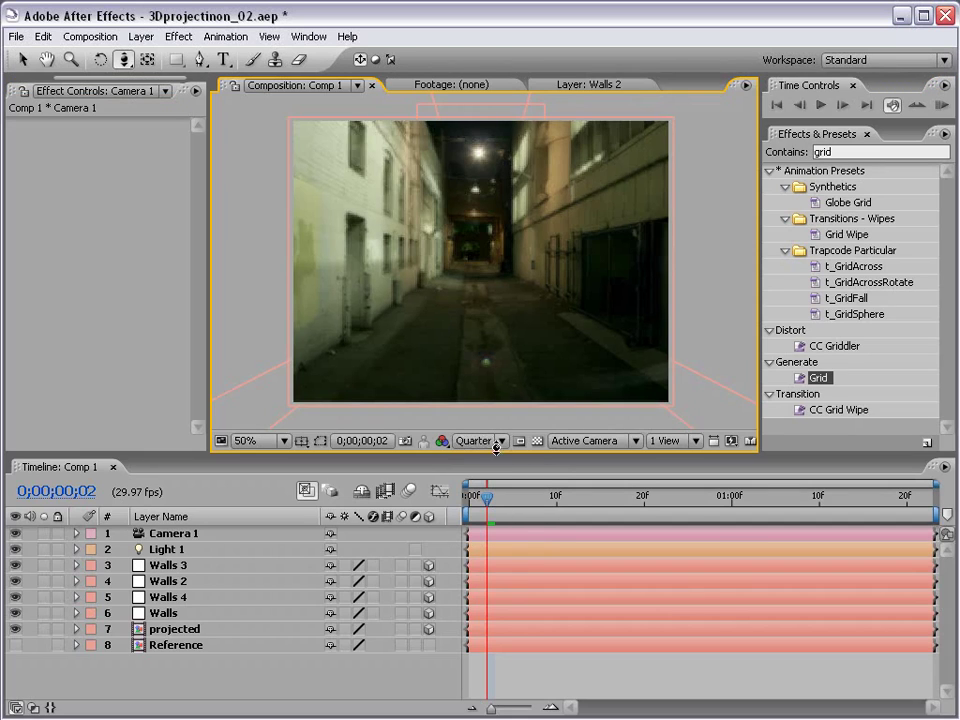
left_click_drag(490, 343, 456, 283)
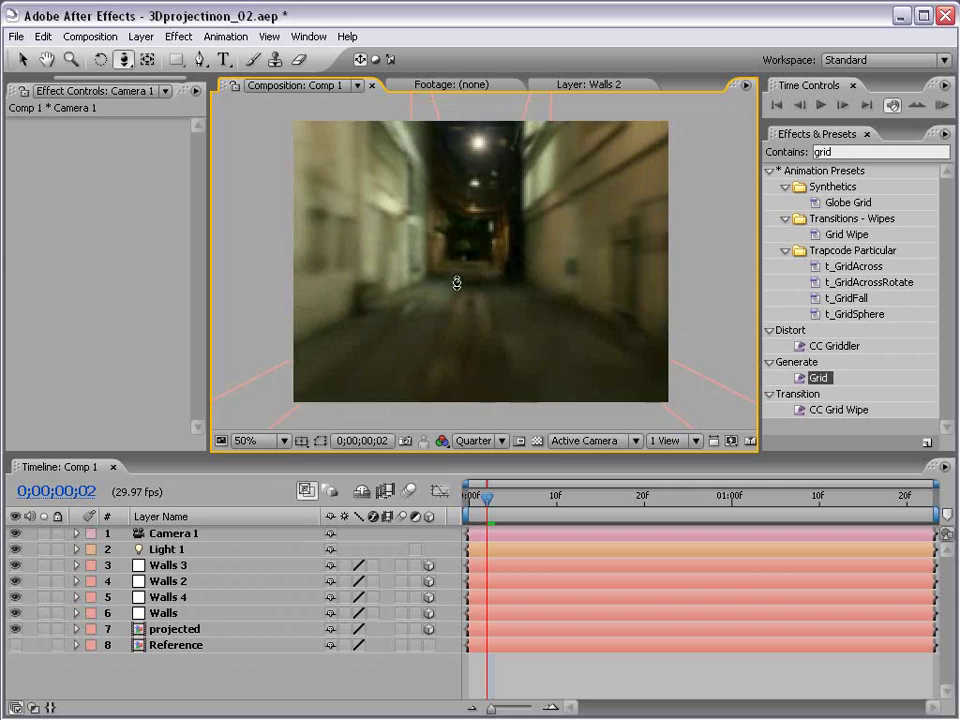
Set the preview resolution to Half and check the dollied camera view
left_click(476, 440)
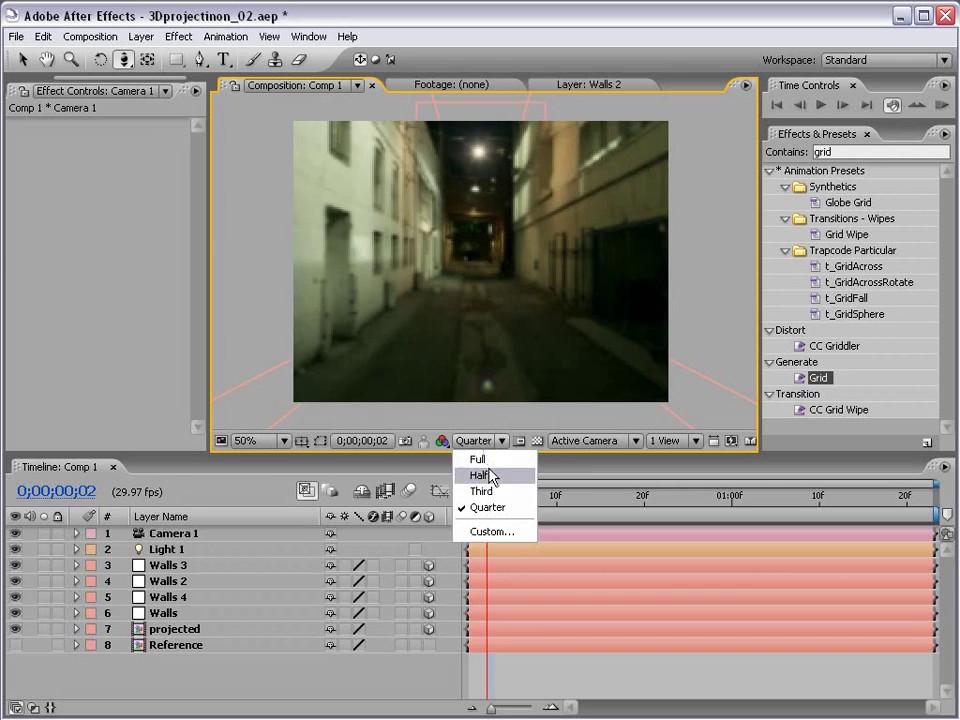
left_click(488, 476)
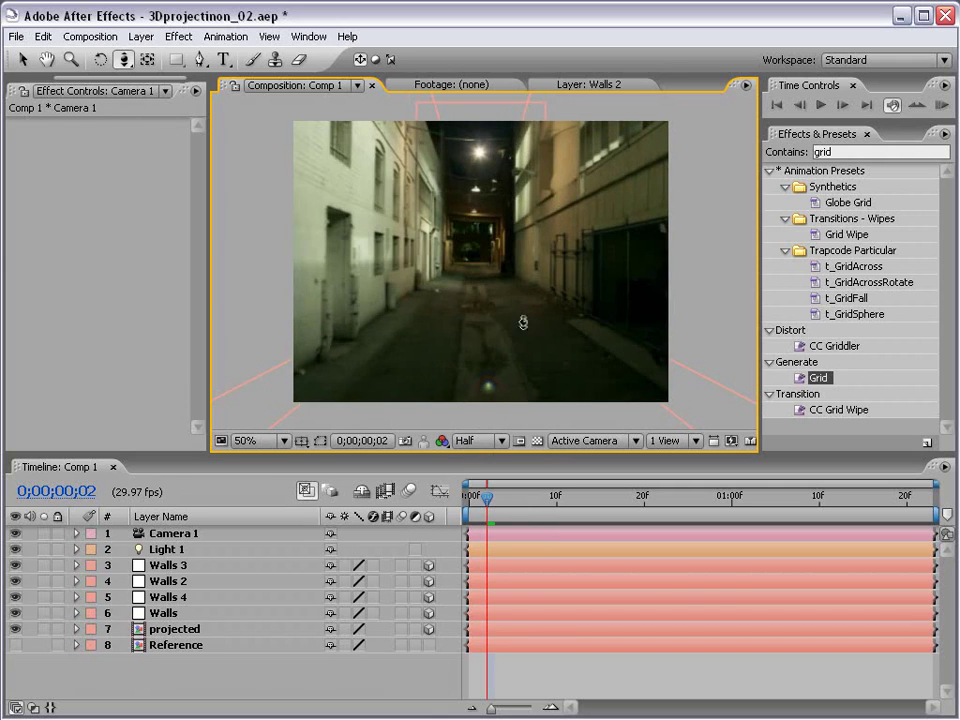
key("grave")
key("grave")
Move the camera to a low viewpoint near the floor with Track XY to test the projection's parallax
key("c")
key("c")
left_click_drag(495, 324, 484, 257)
key("c")
key("c")
key("c")
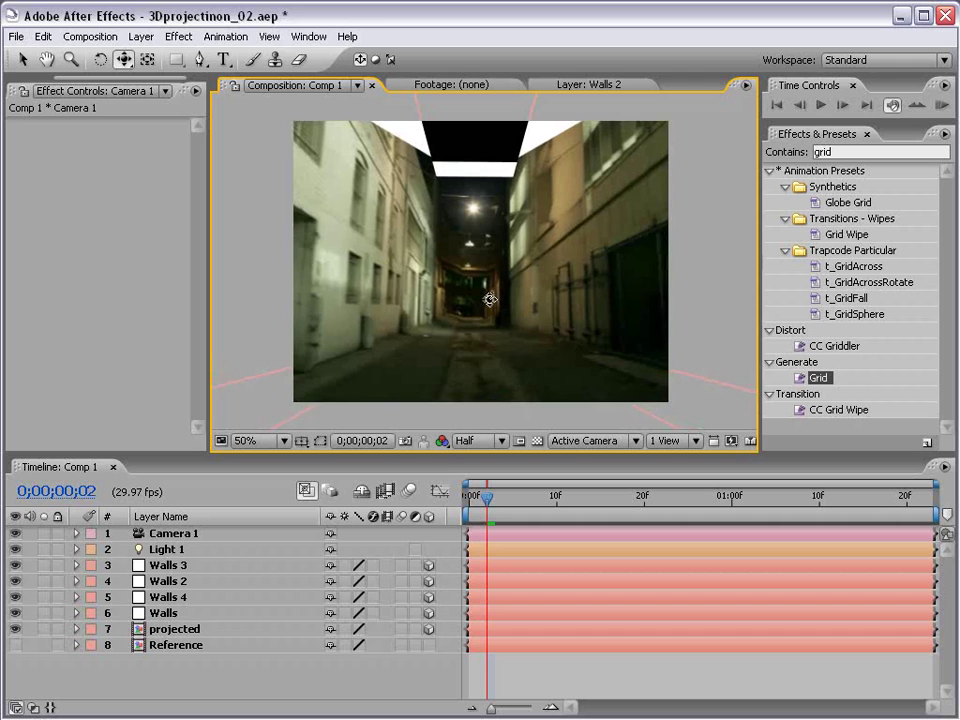
Orbit and pan the camera around the alley, turning toward the light-coloured side wall to test how the projection holds up
key("c")
mouse_move(472, 307)
left_mouse_down()
mouse_move(441, 313)
mouse_move(471, 315)
mouse_move(474, 283)
left_mouse_up()
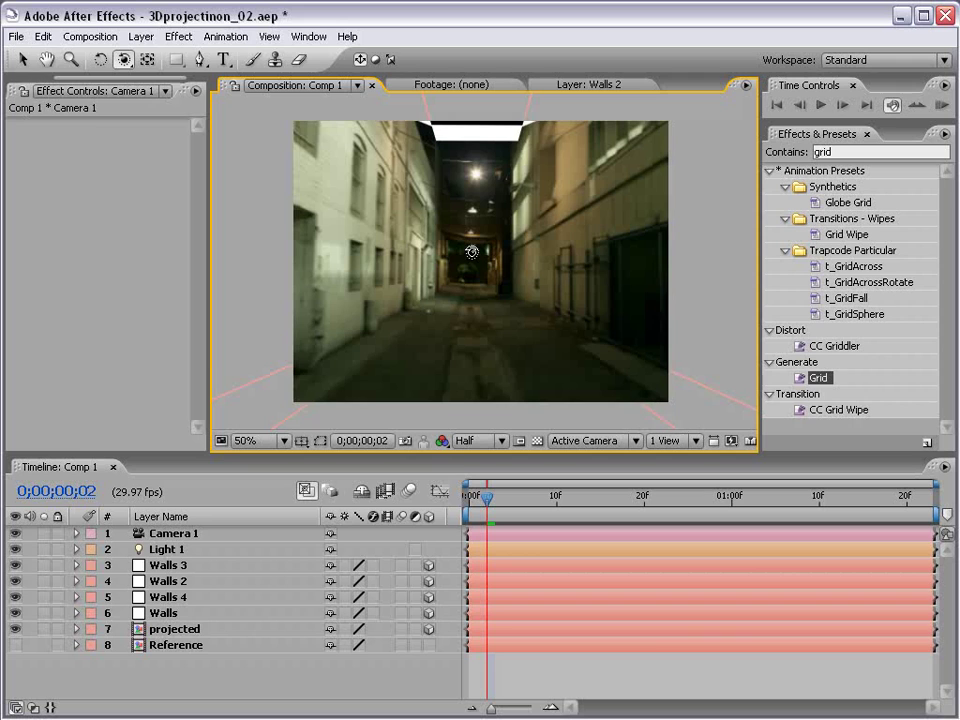
left_click_drag(493, 260, 474, 270)
key("c")
left_click_drag(492, 313, 524, 210)
key("c")
key("c")
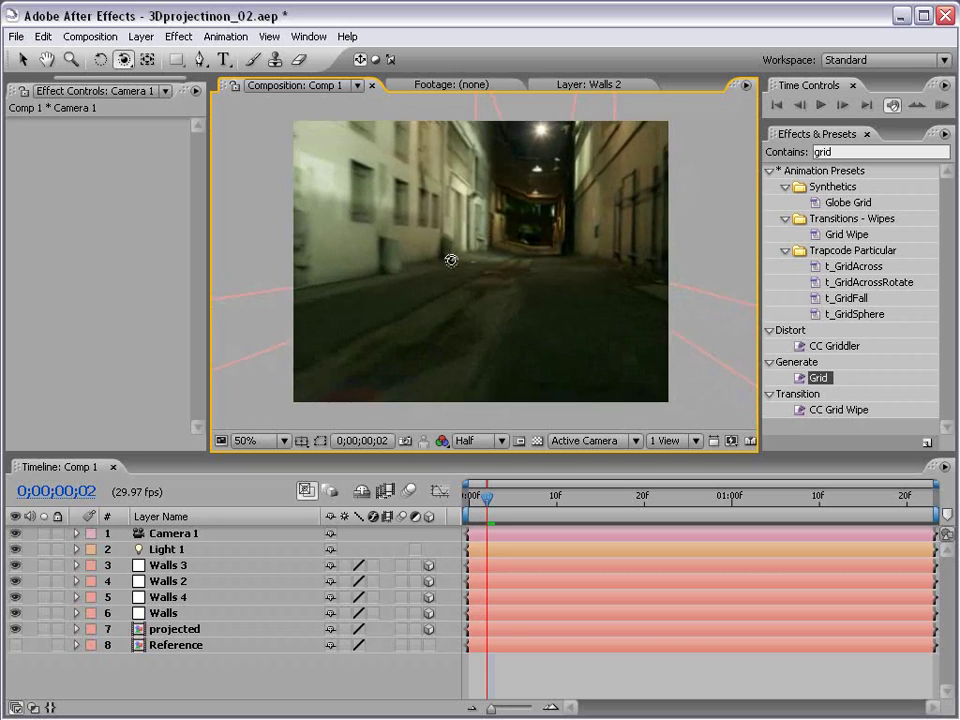
Bring the camera back to a straight view down the alley and activate the Track Z Camera tool
left_click_drag(450, 260, 500, 251)
key("c")
key("c")
key("c")
key("c")
key("c")
key("c")
key("c")
key("c")
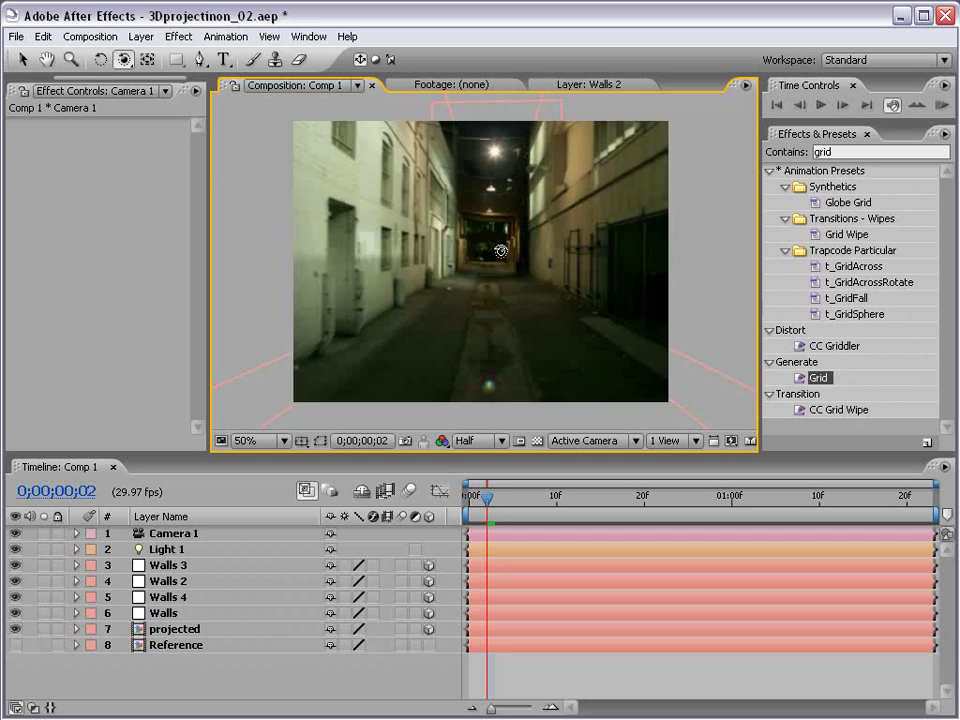
key("c")
key("c")
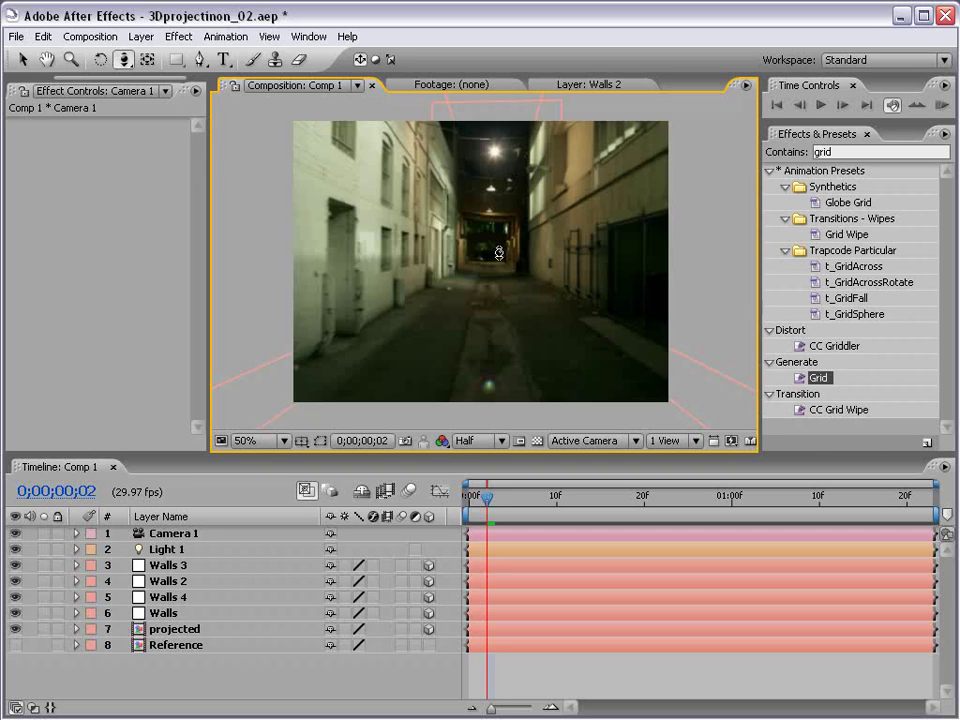